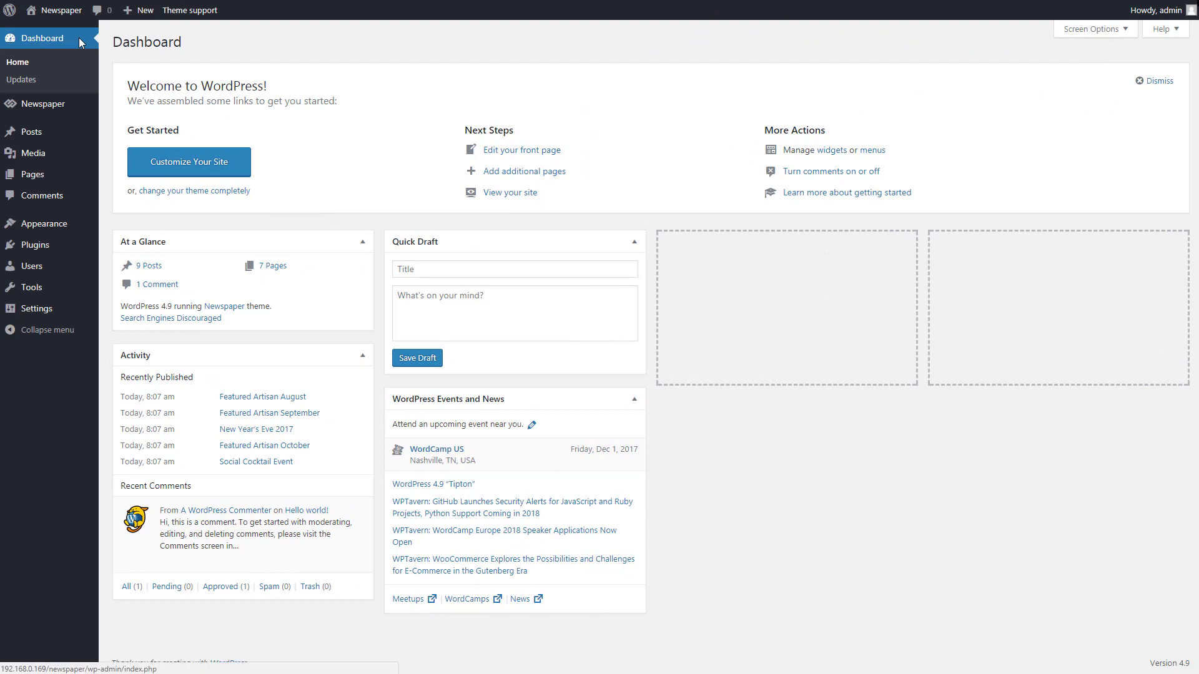
Add a new page titled 'About' on the Pagebuilder - Overlay menu template and launch tagDiv Composer.
mouse_move(69, 176)
left_click(119, 200)
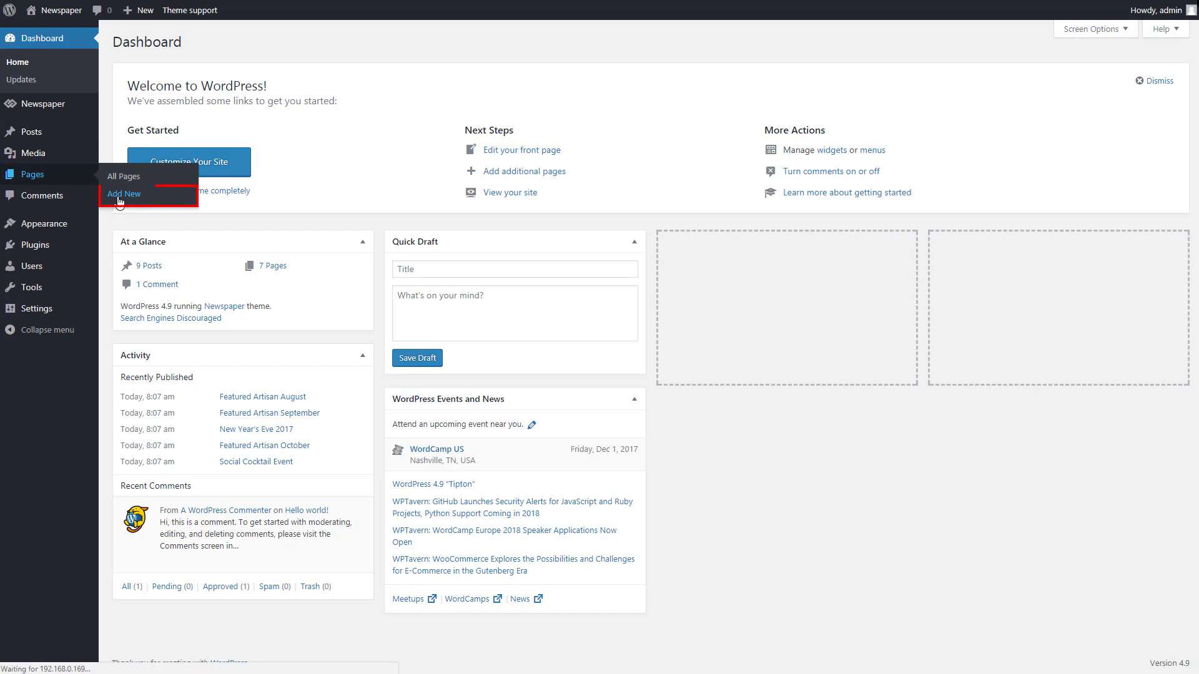
type("About")
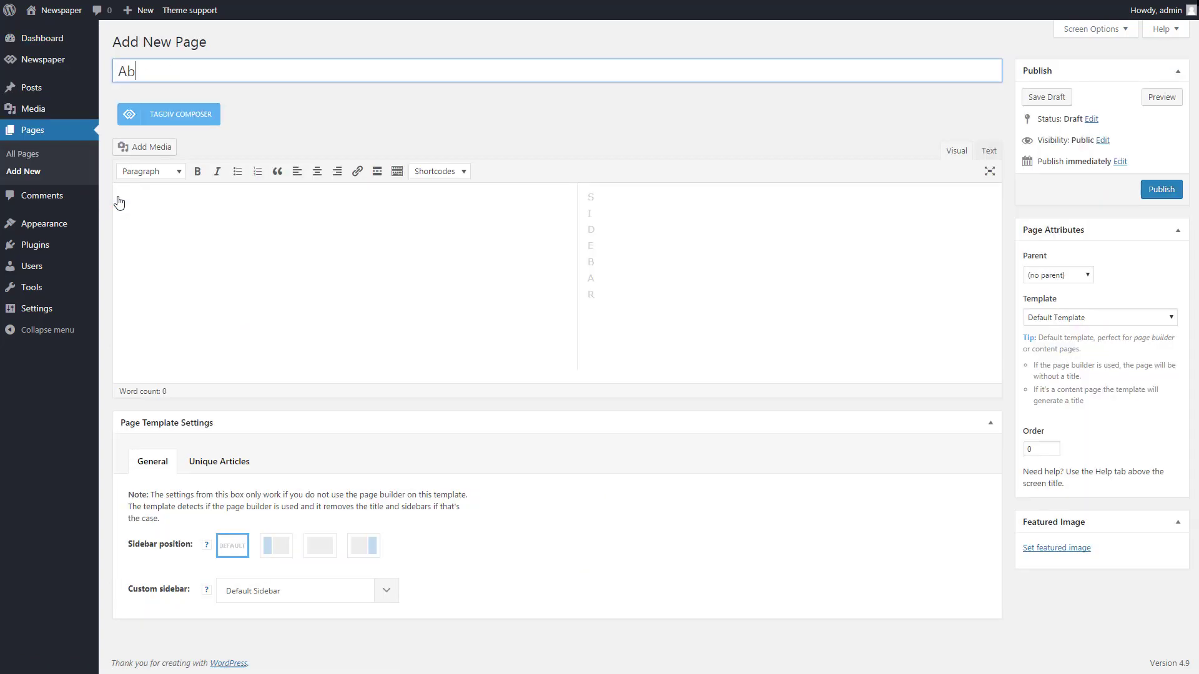
left_click(1081, 321)
left_click(1099, 359)
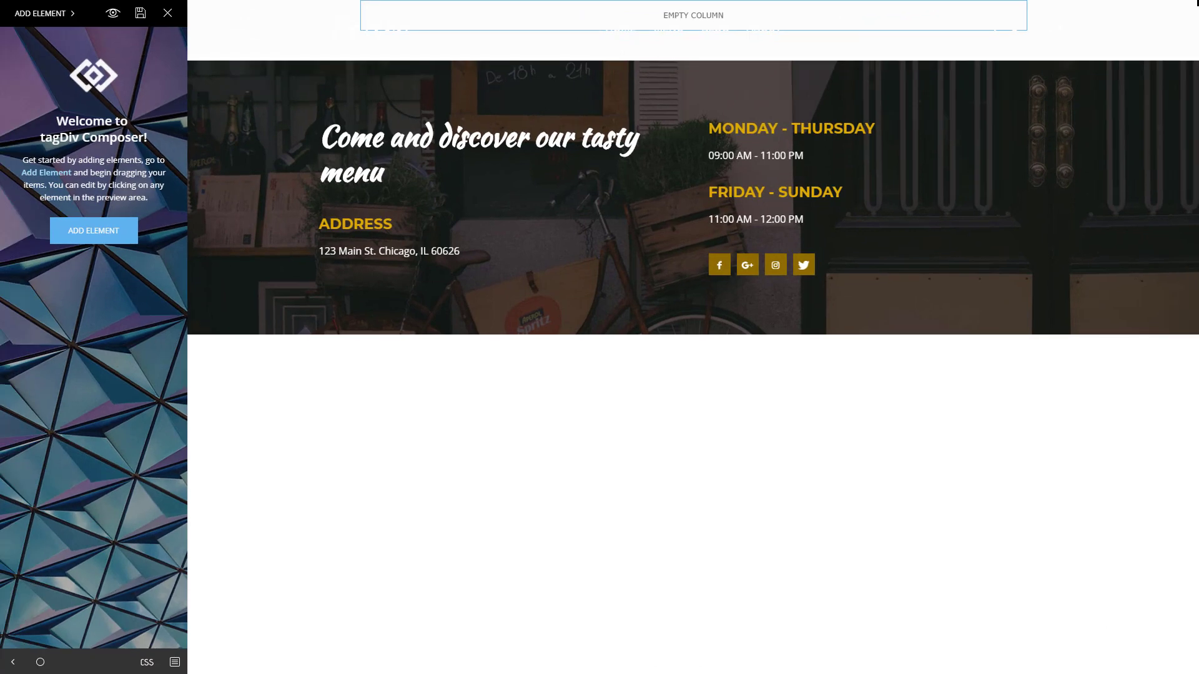
Place a Hero block in the top row and title it 'Welcome to Restro'.
left_click(96, 239)
scroll(97, 244, "down", 20)
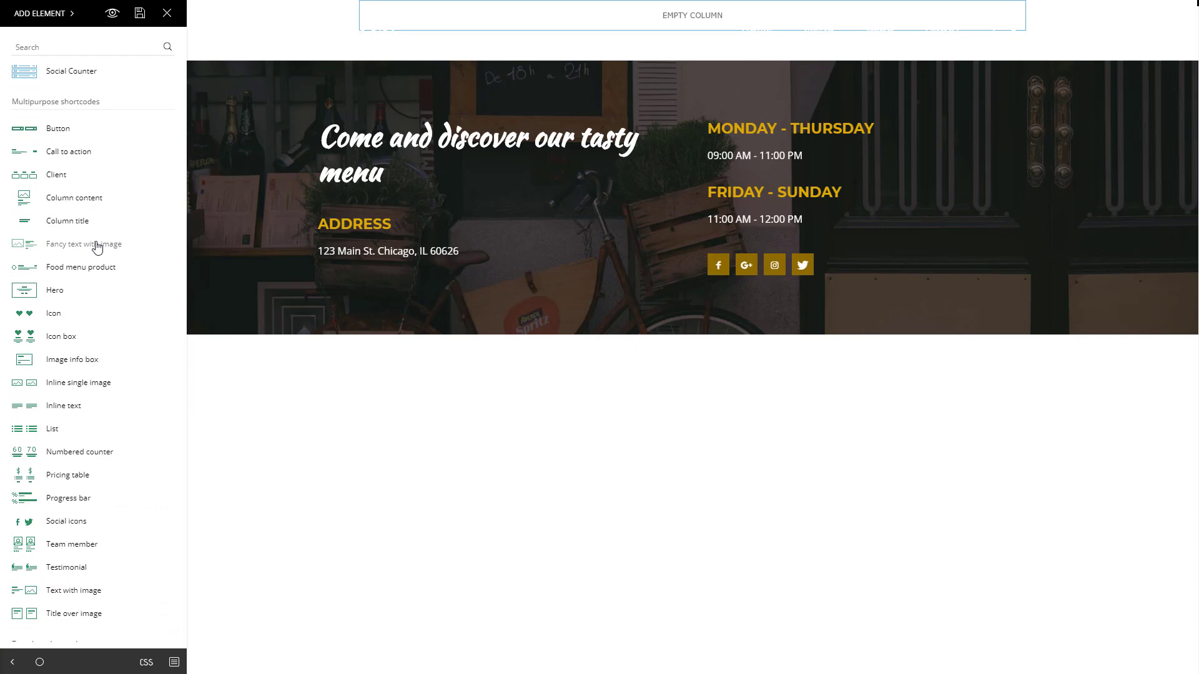
left_click_drag(80, 290, 453, 146)
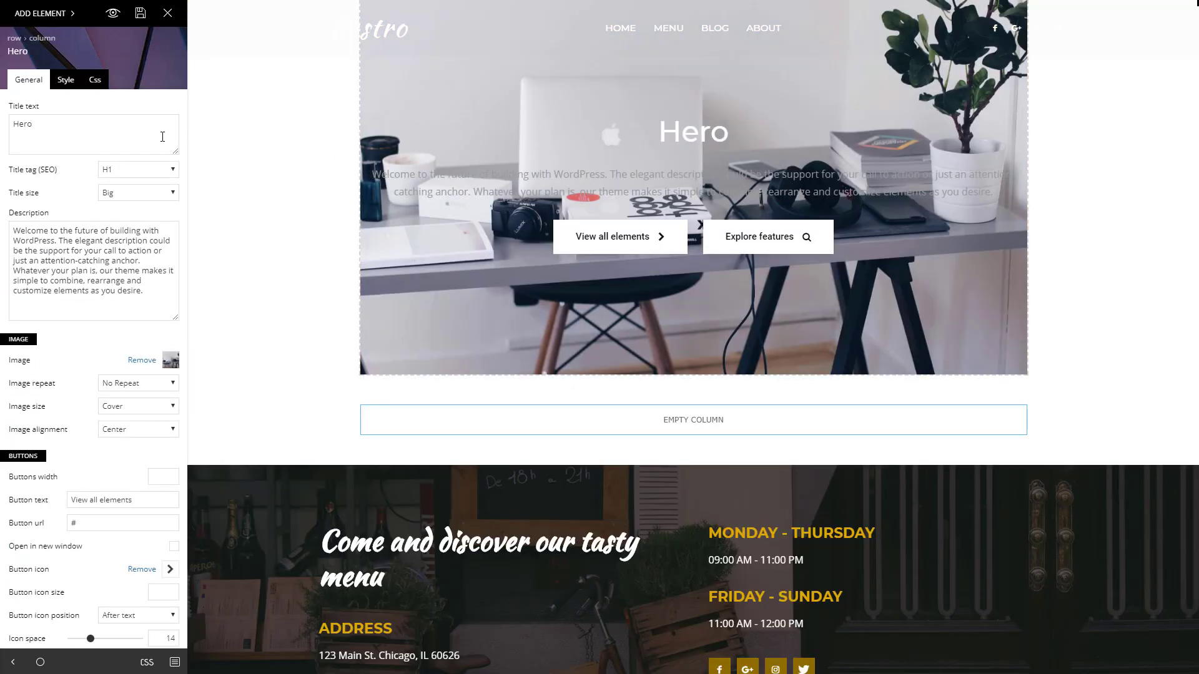
left_click_drag(37, 124, 1, 123)
type("Welcome to")
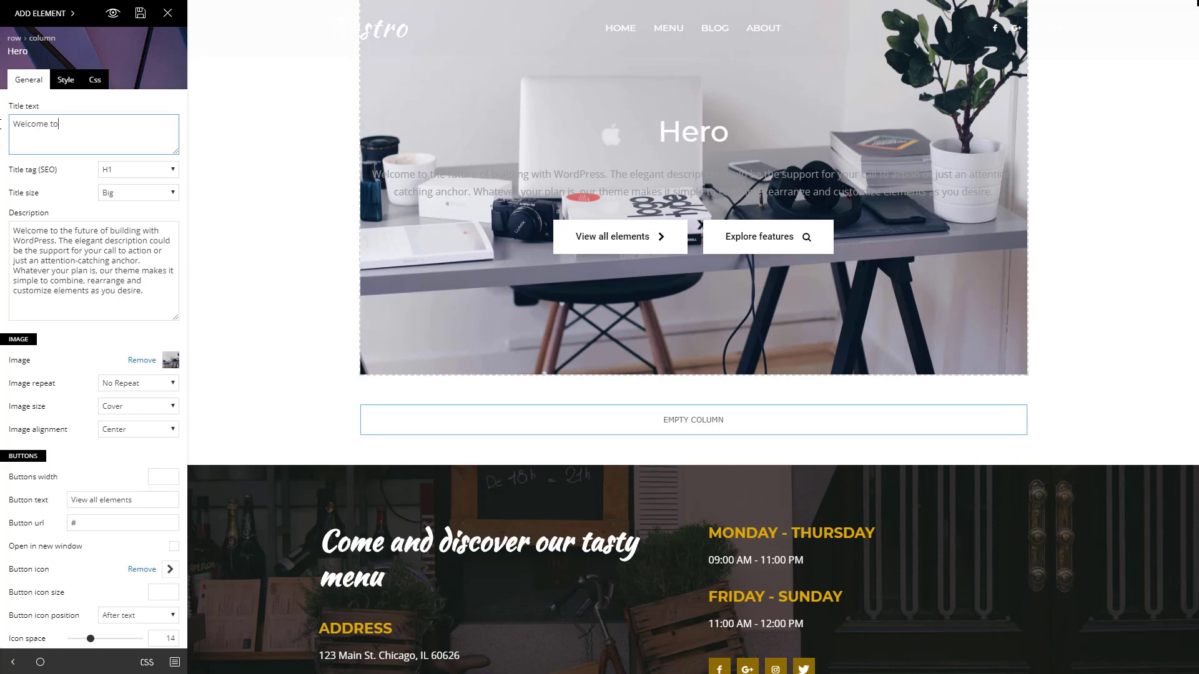
type(" Restro")
Paste the restaurant story as the hero description and set the dark dining-room photo as background.
left_click_drag(150, 294, 96, 219)
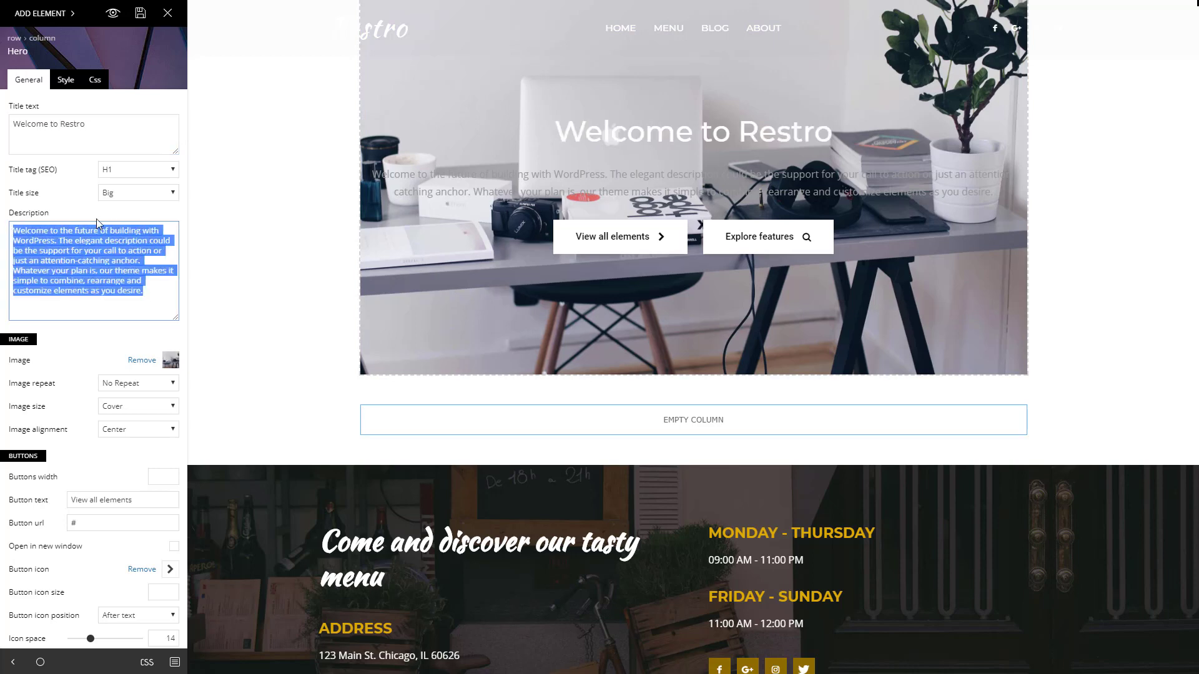
type("We have been serving amazing foods for all those foodies since 1989. People love our dishes not only because they taste great but they also look yummy. We take good care of our customers' appetite.")
left_click(170, 360)
left_click(187, 184)
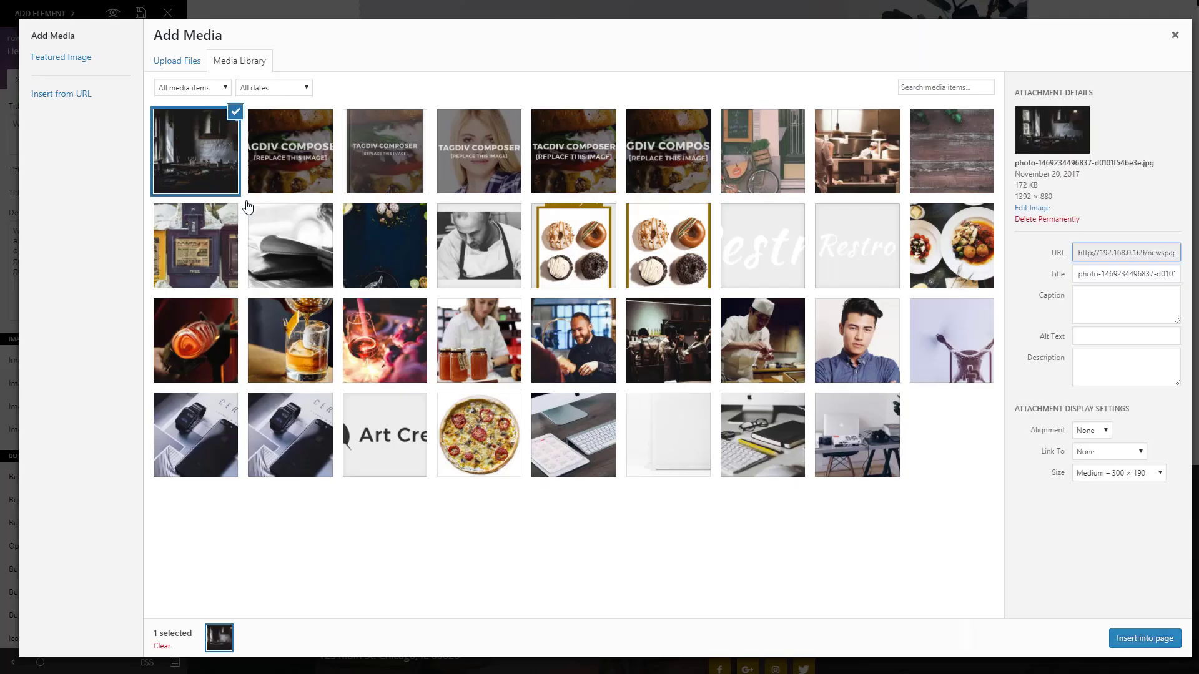
left_click(1145, 639)
Set the hero row to 'Stretch row and content' for full width.
left_click(287, 146)
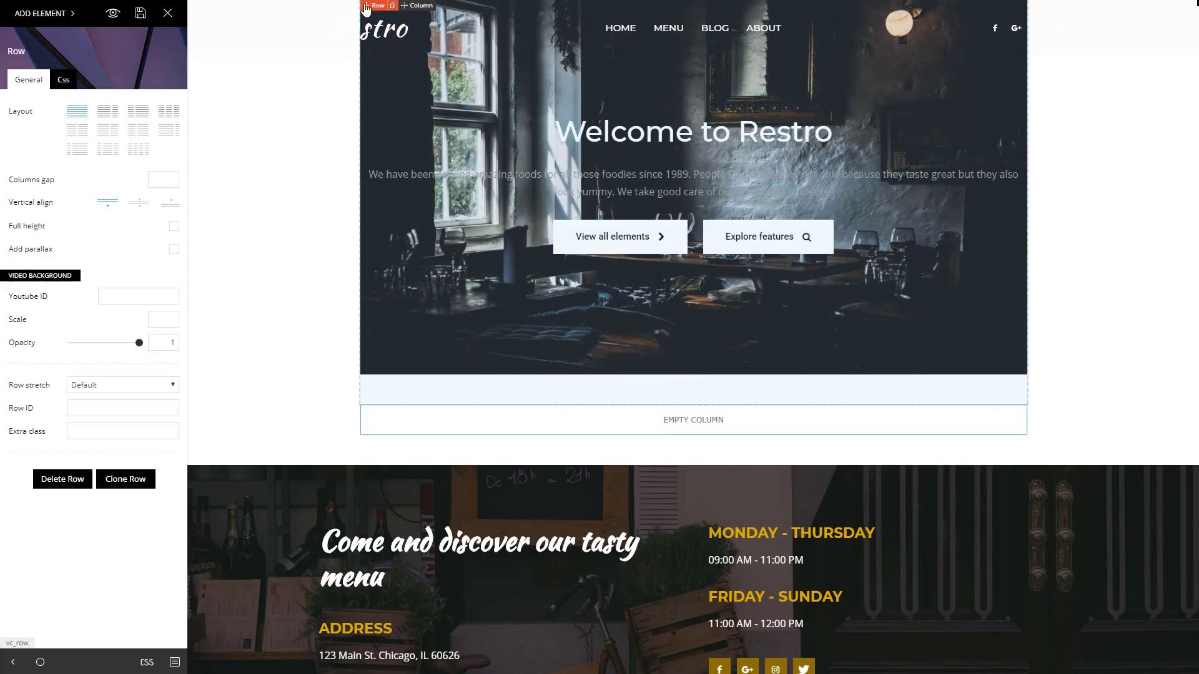
left_click(161, 388)
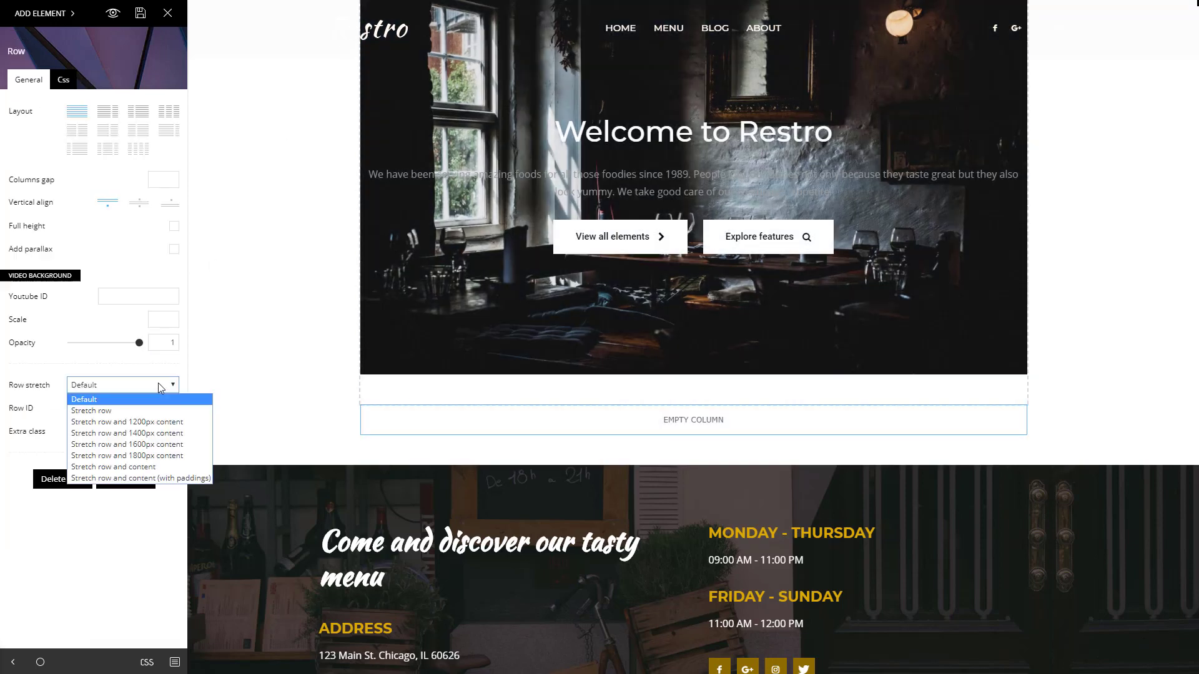
left_click(162, 466)
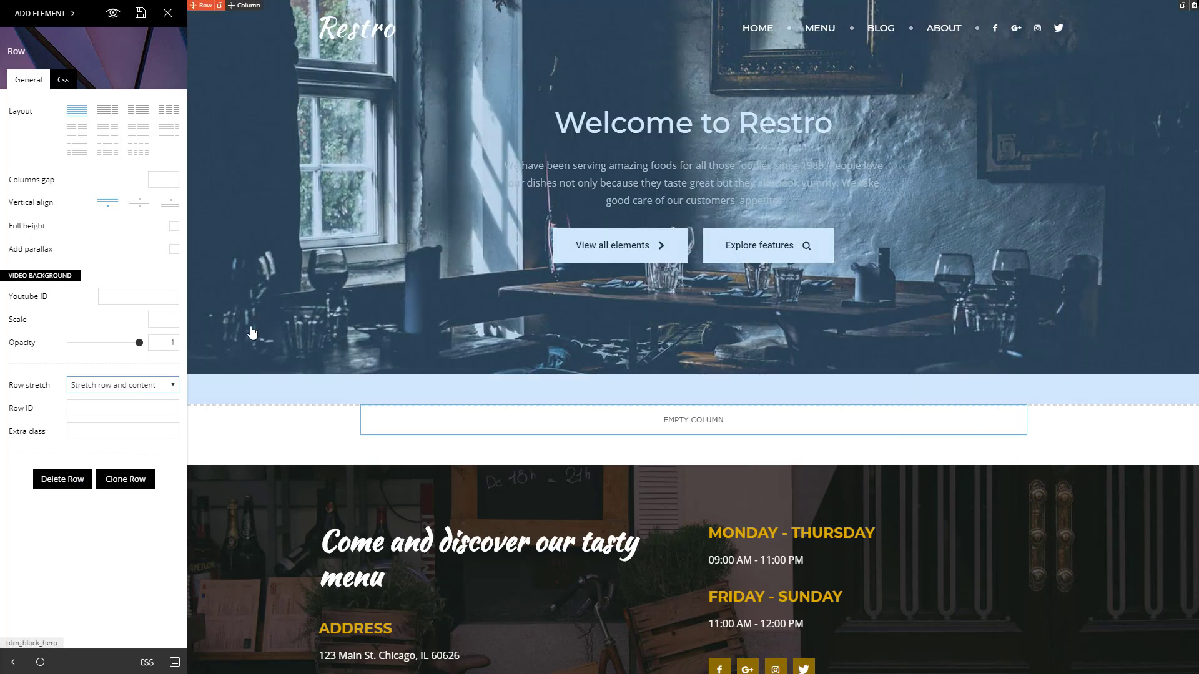
Clear the hero's 'View all elements' and 'Explore features' button texts to remove both buttons.
left_click(252, 333)
scroll(132, 358, "down", 4)
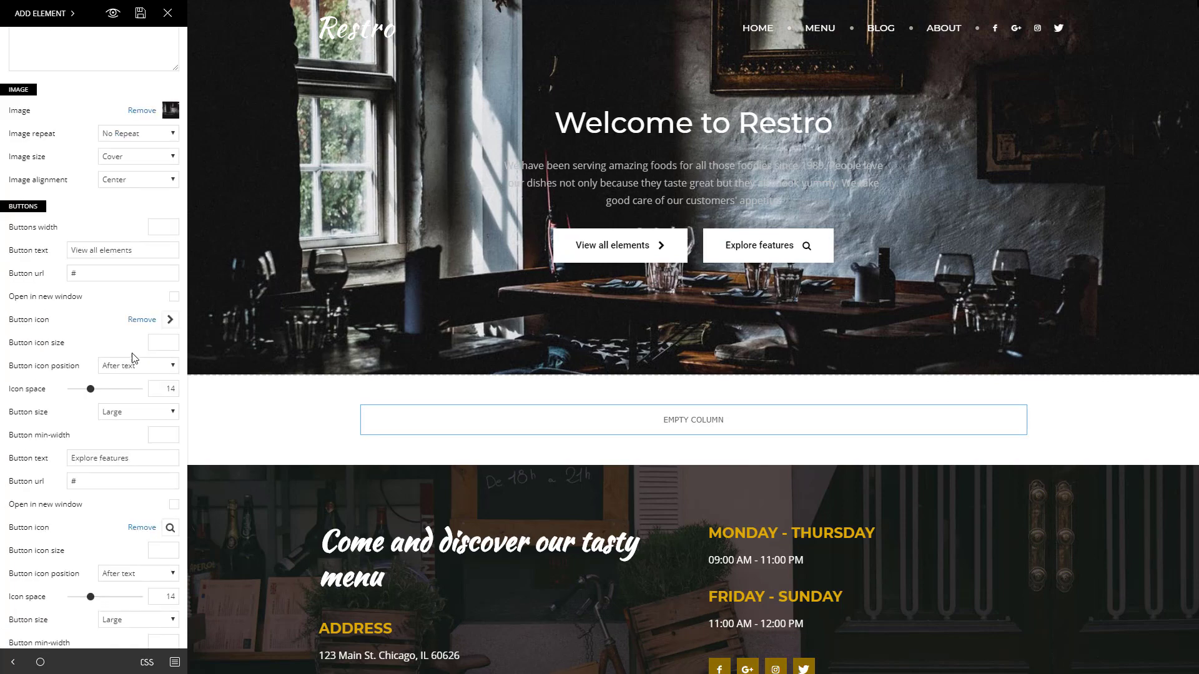
left_click_drag(140, 252, 28, 249)
key("BackSpace")
left_click_drag(144, 459, 40, 455)
key("BackSpace")
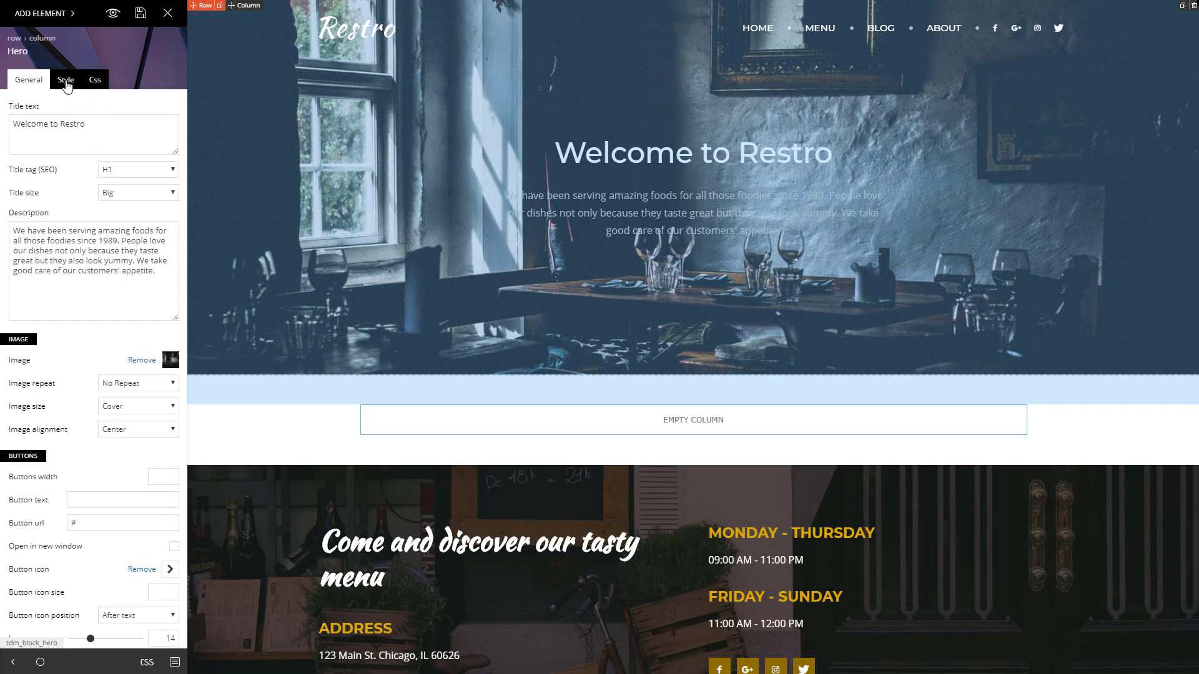
Give the hero title 'Style 2 - With line' and make the description text white.
left_click(67, 81)
left_click(172, 205)
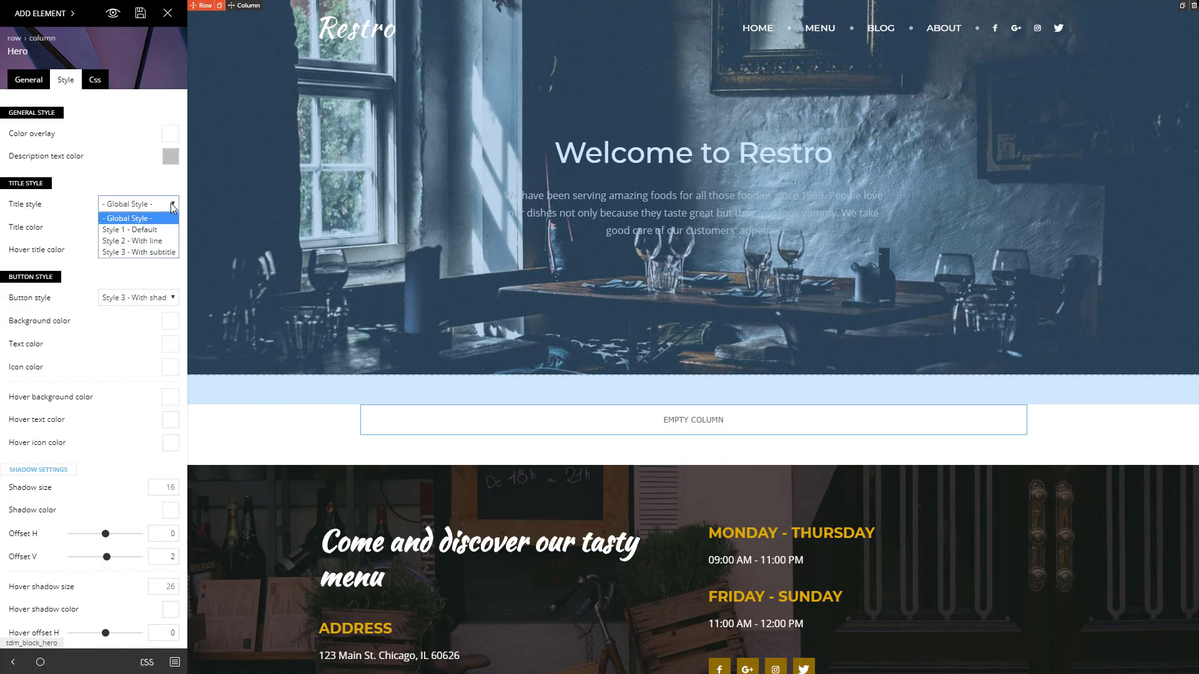
left_click(165, 241)
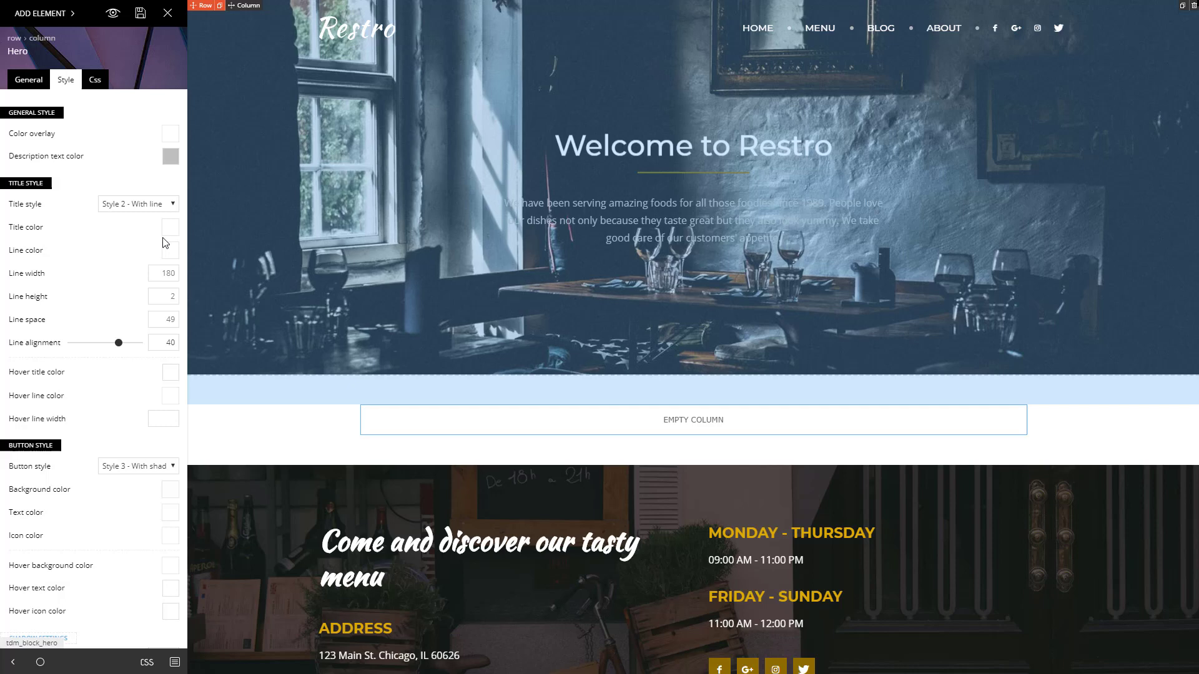
left_click(172, 154)
left_click(41, 338)
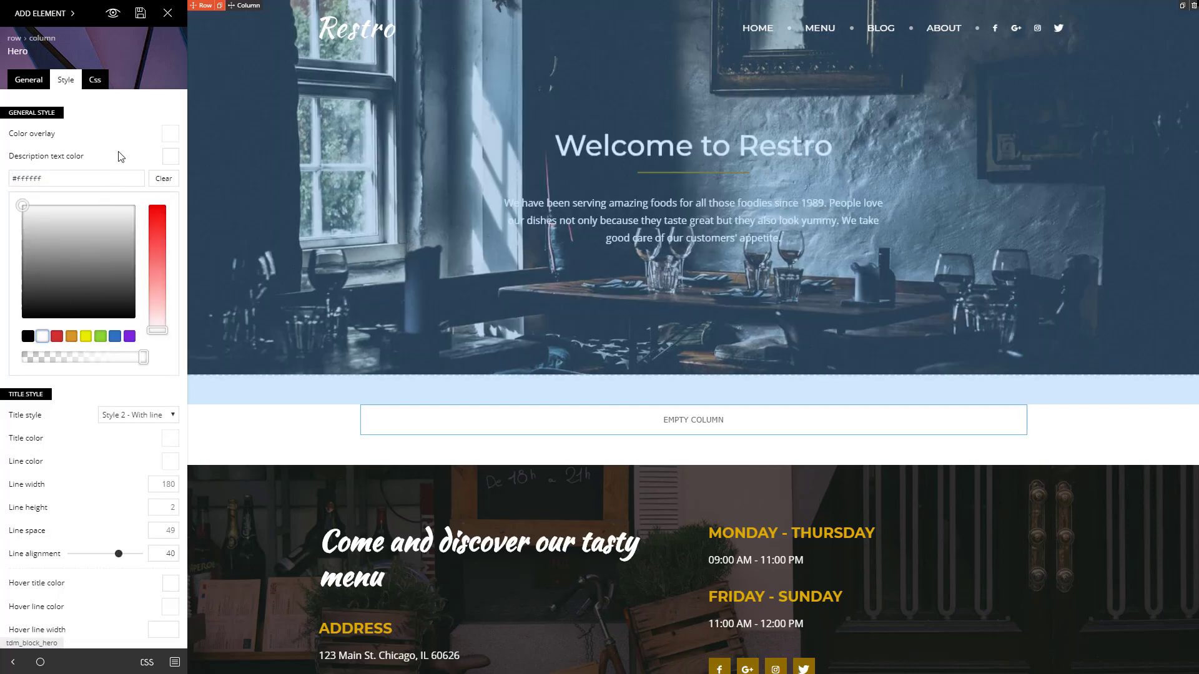
left_click(121, 157)
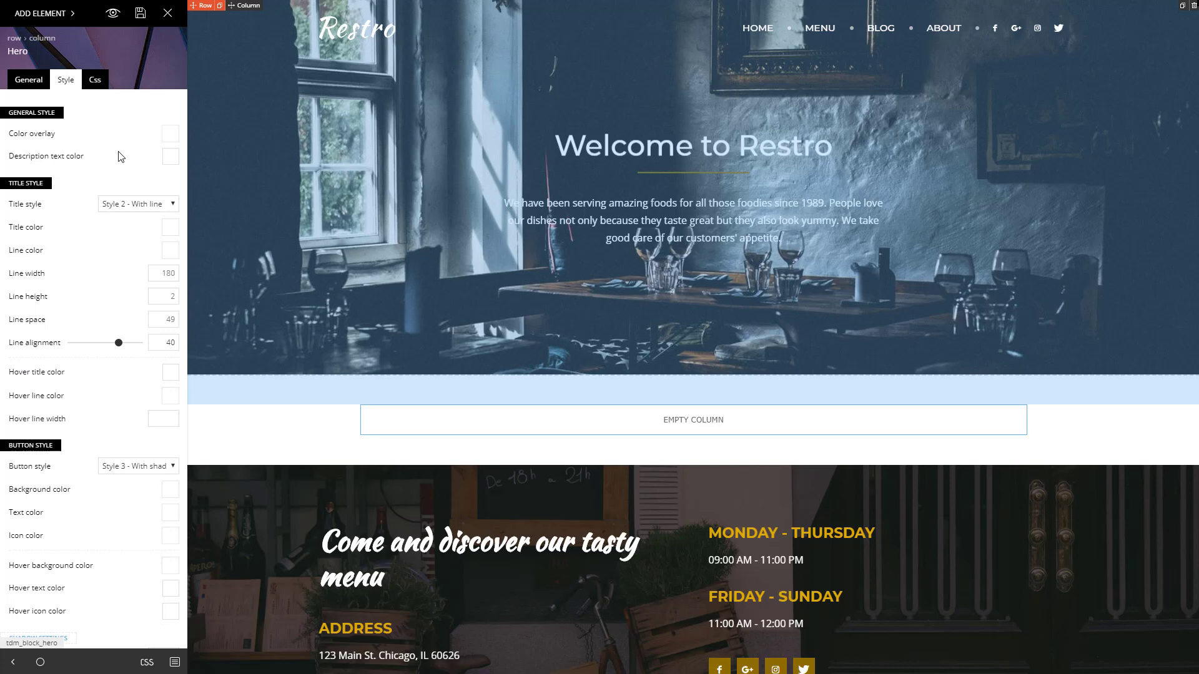
Set the hero title's hover colour to orange #dd9933.
left_click(166, 232)
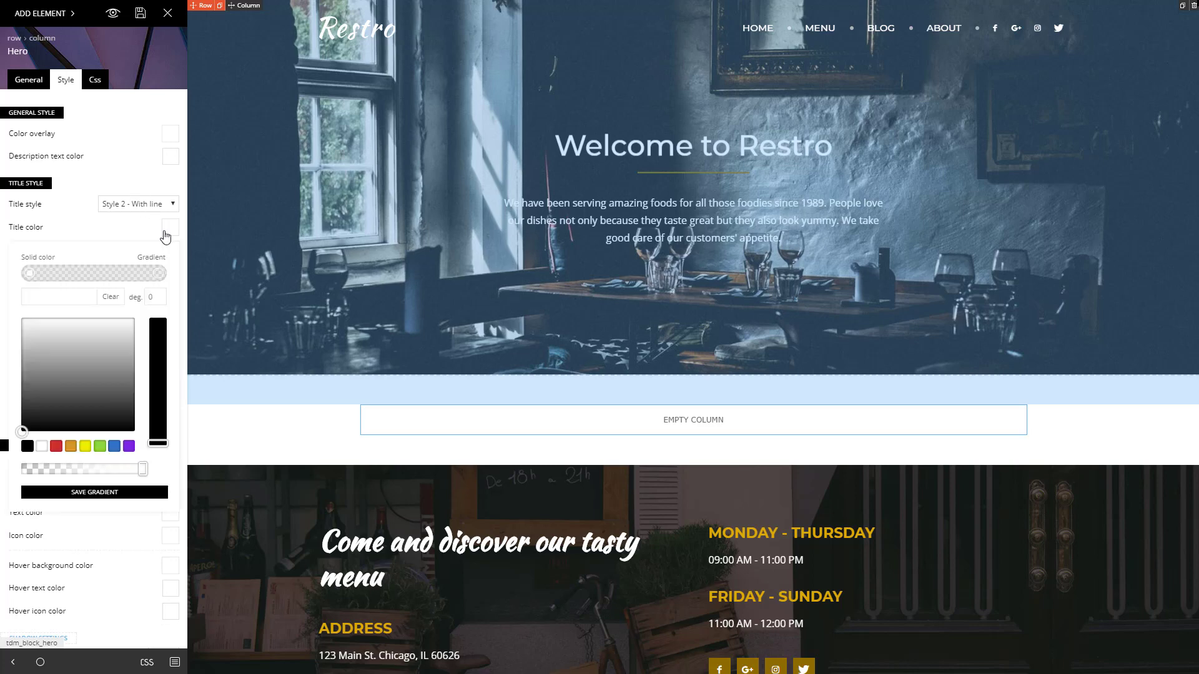
left_click(145, 493)
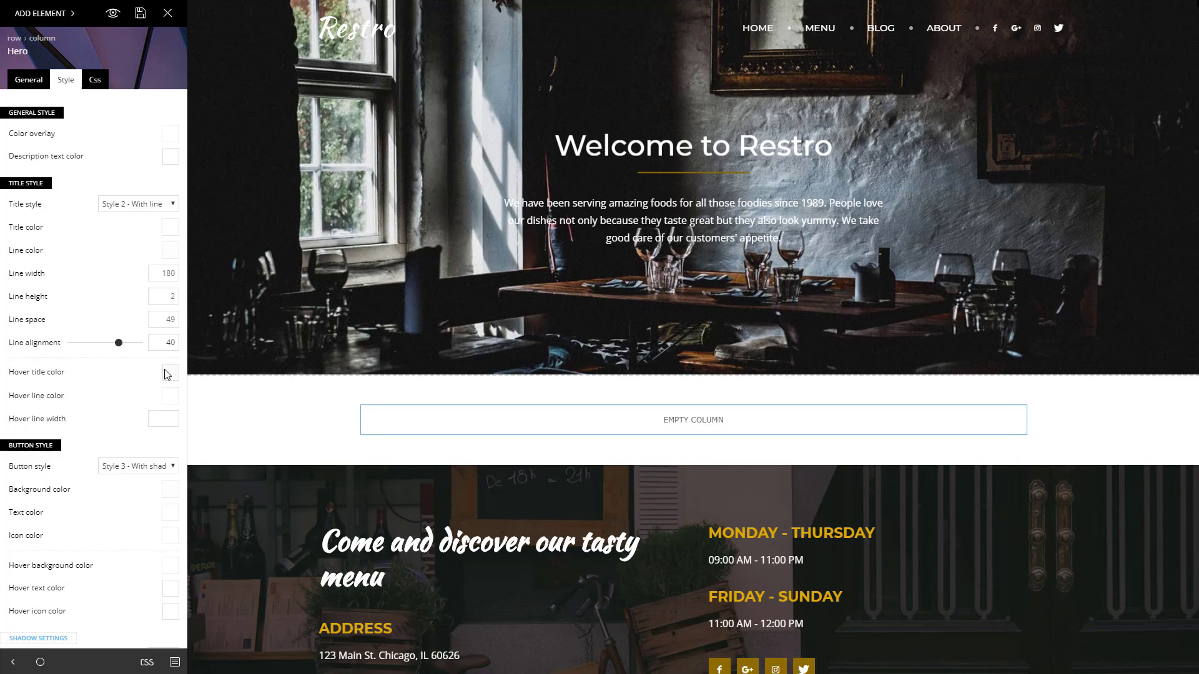
left_click(167, 374)
left_click(71, 552)
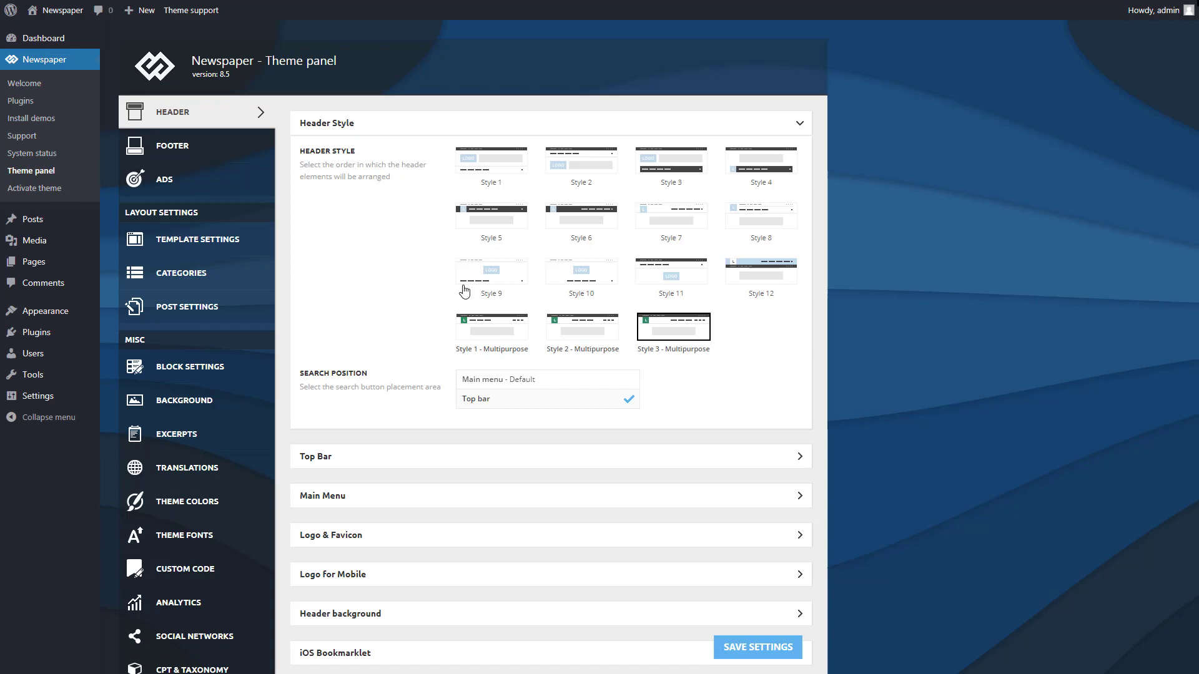
Pick the 'Style 2 - Multipurpose' header layout in the Newspaper theme panel and save.
left_click(576, 323)
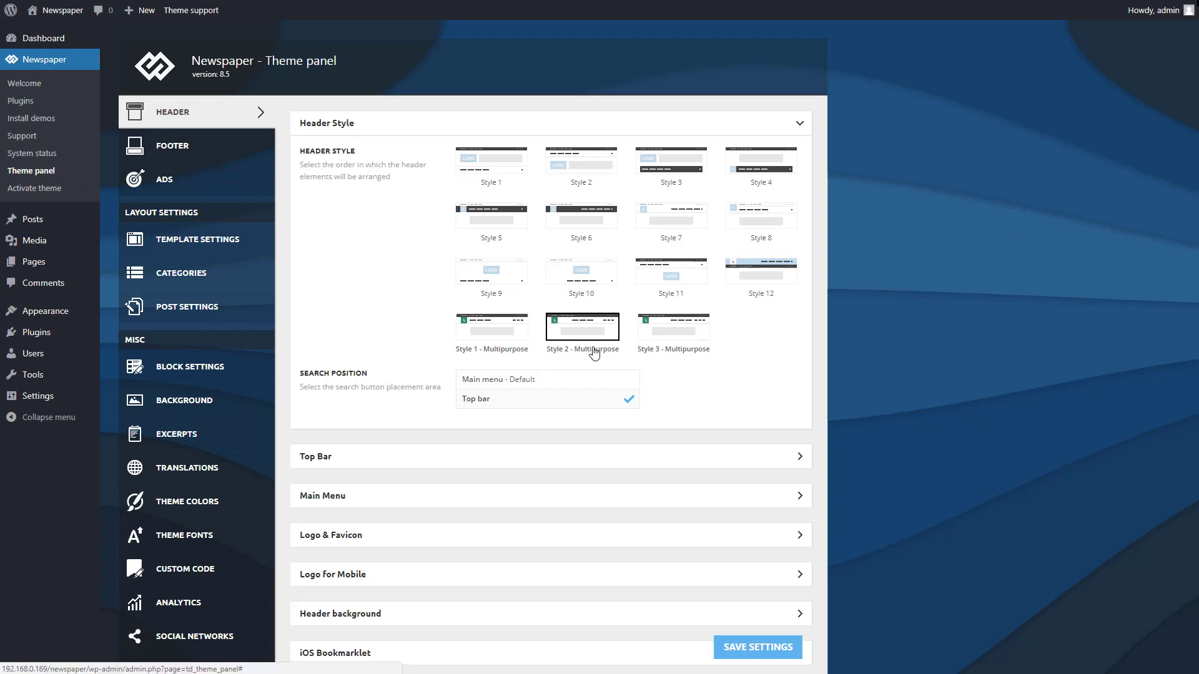
left_click(753, 649)
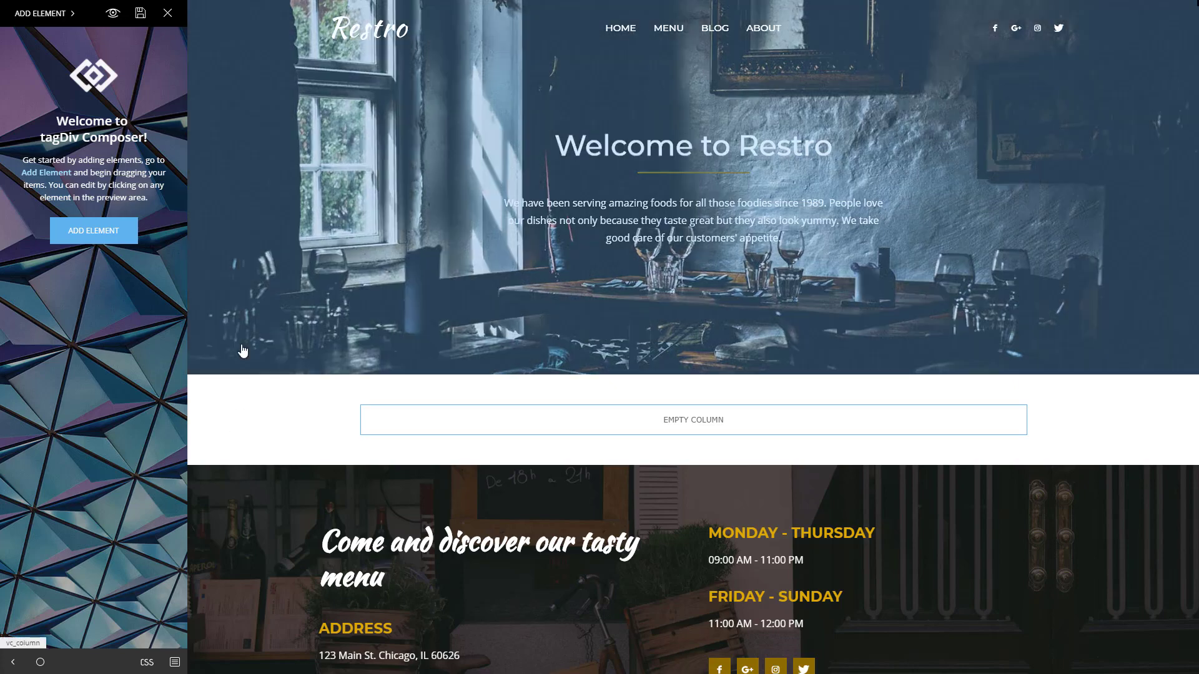
Save the hero as a shortcode template named 'Welcome to Resto'.
left_click(241, 348)
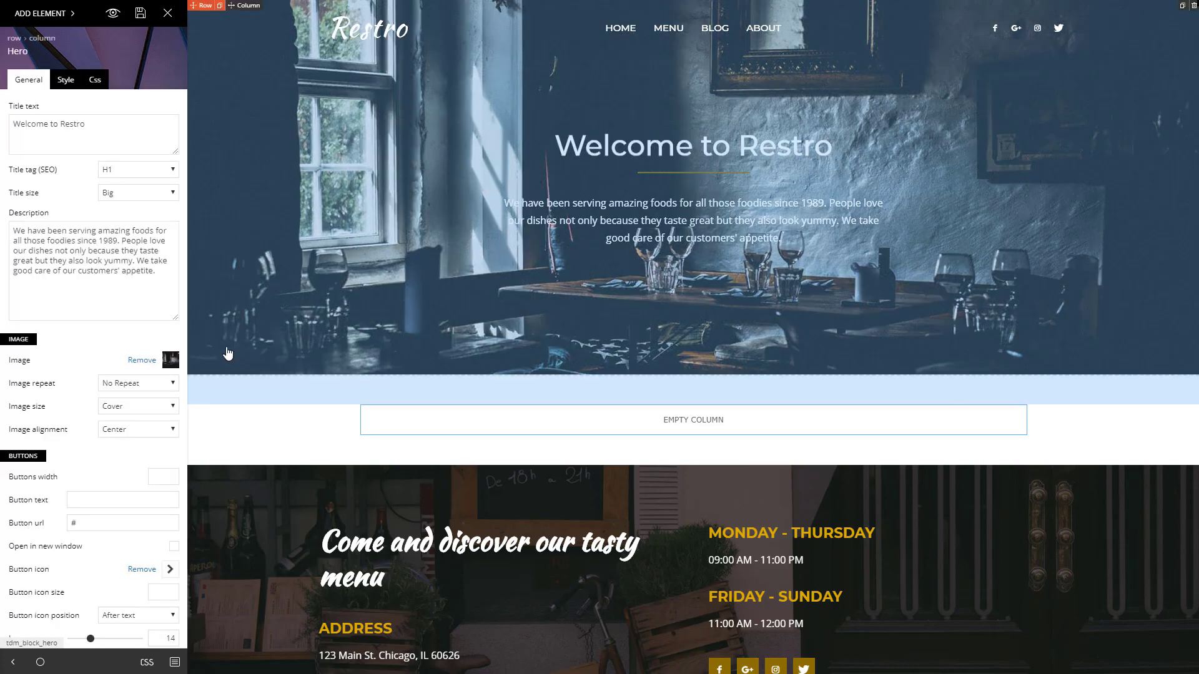
scroll(123, 372, "down", 1)
scroll(123, 372, "down", 8)
left_click(128, 594)
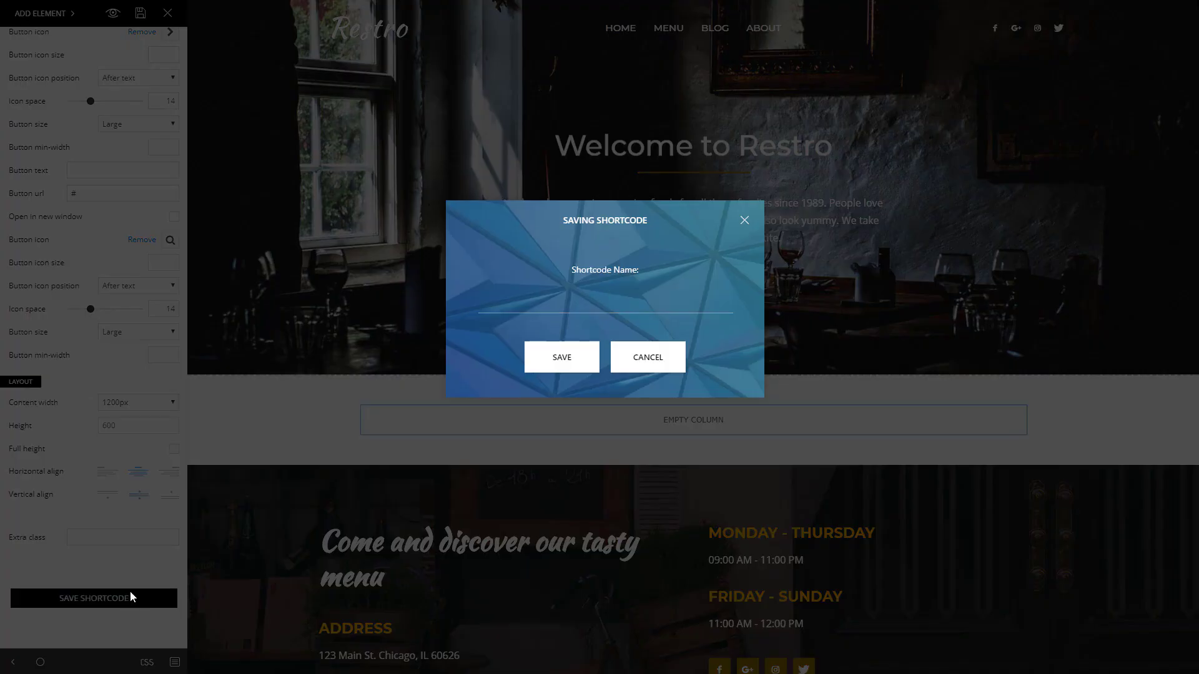
type("Welcome to Resto")
left_click(564, 370)
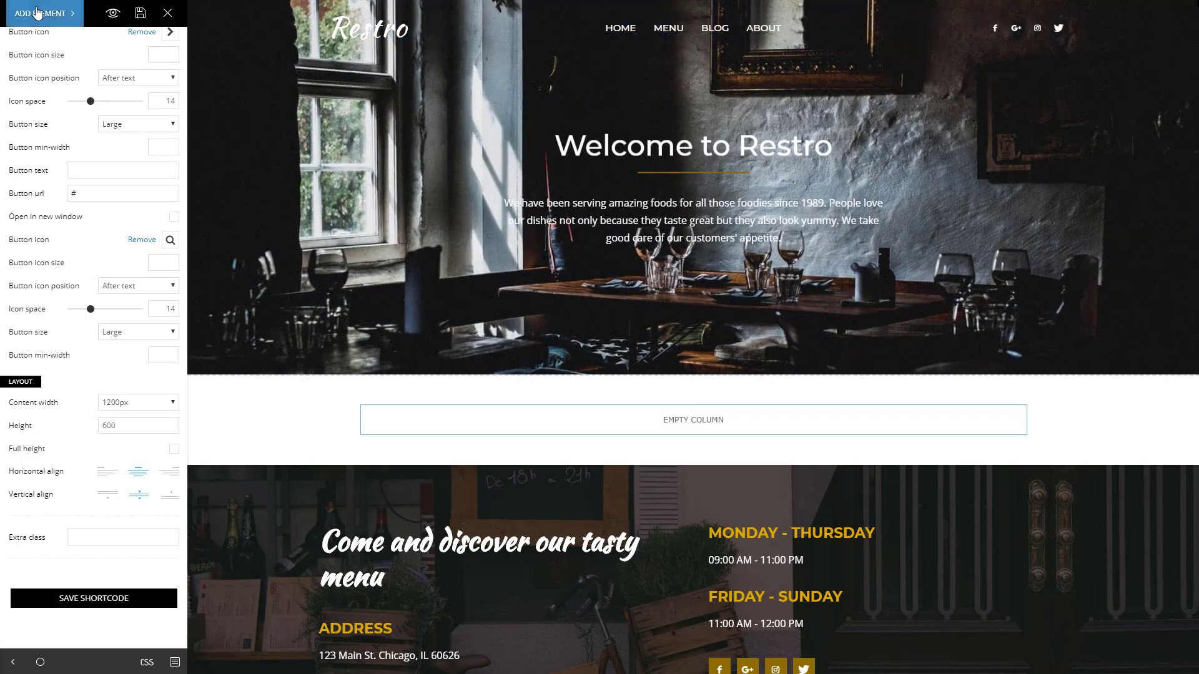
Search the elements list for 'welco' and load the saved Welcome to Resto template.
left_click(37, 13)
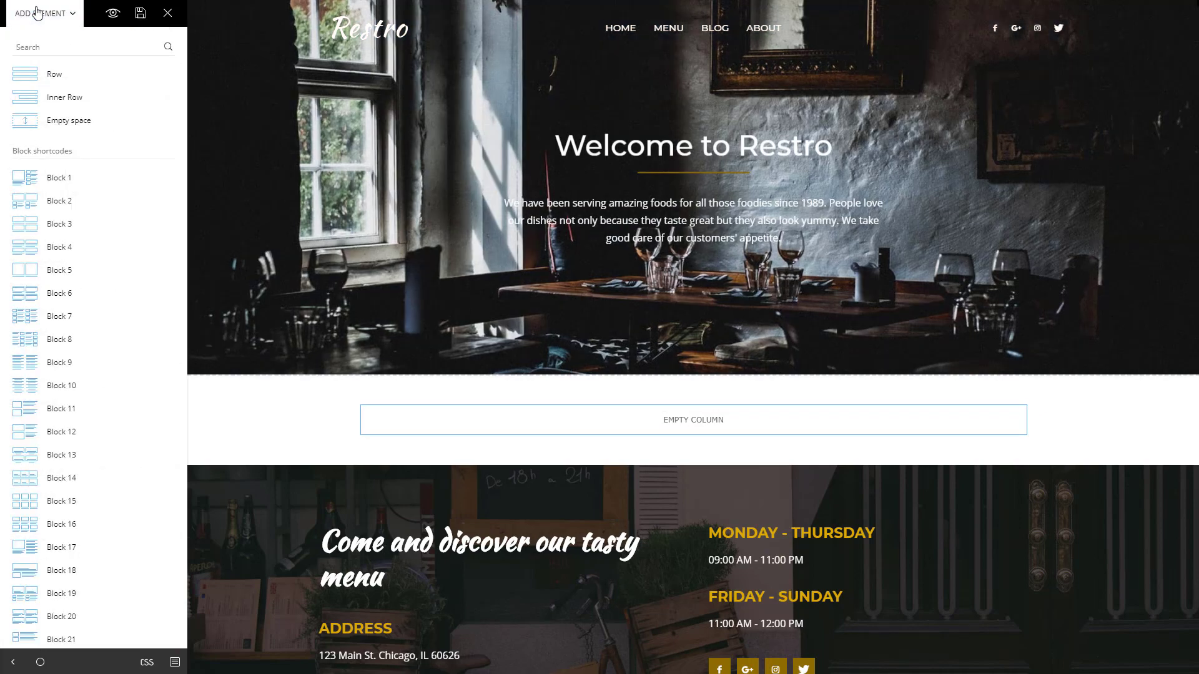
type("welcome")
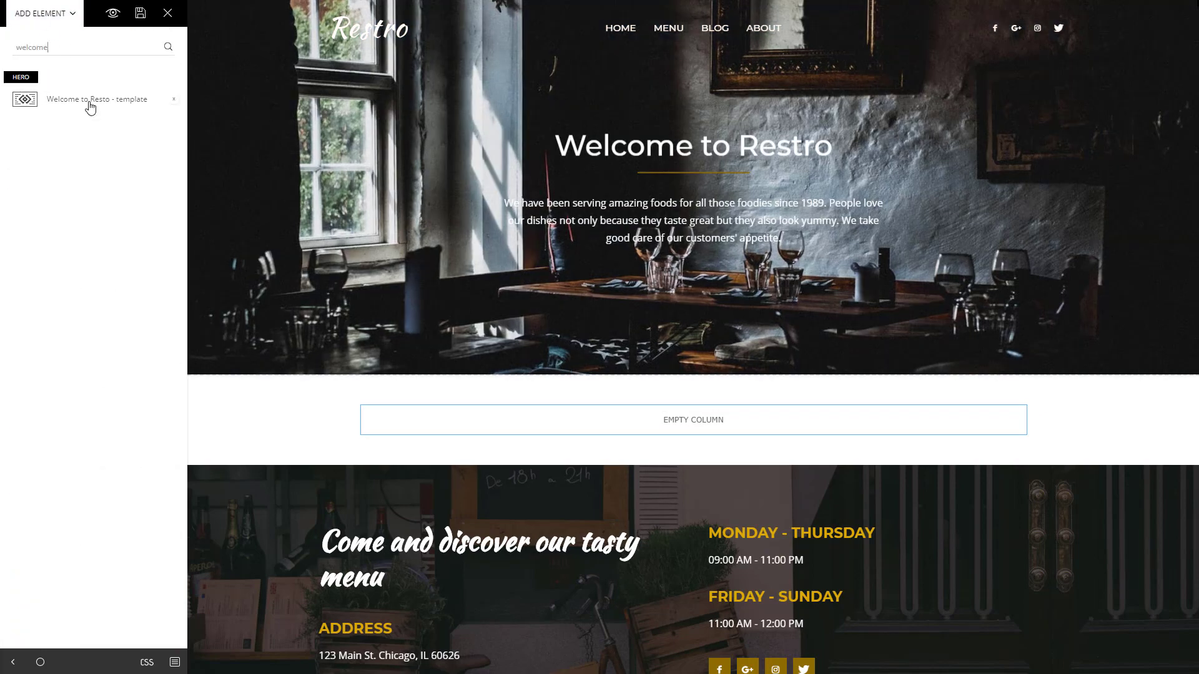
left_click(90, 107)
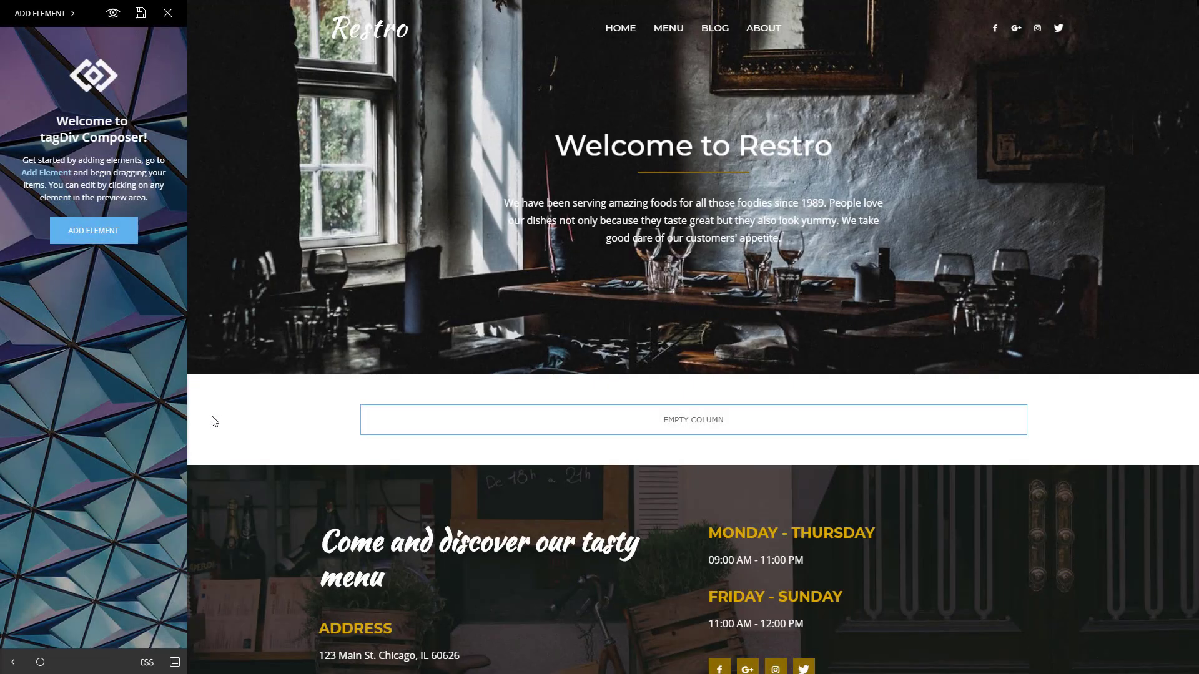
left_click(92, 237)
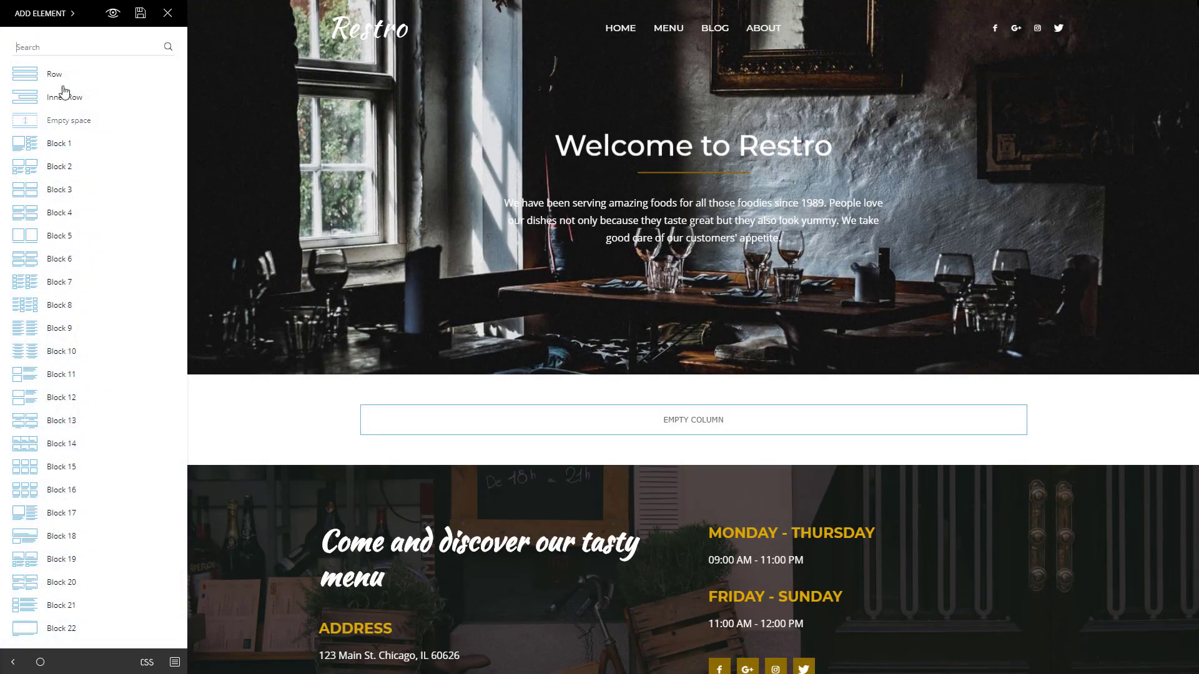
Add a three-column row below the hero with a Team member card in the first column.
left_click_drag(63, 80, 541, 363)
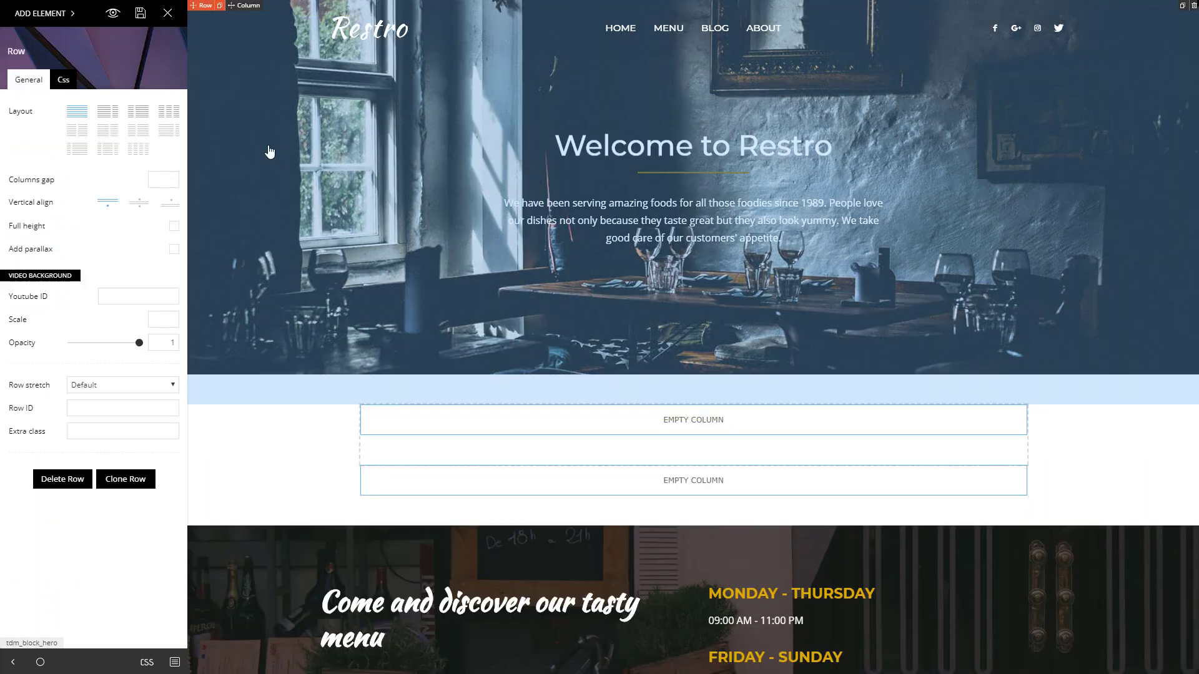
left_click(174, 113)
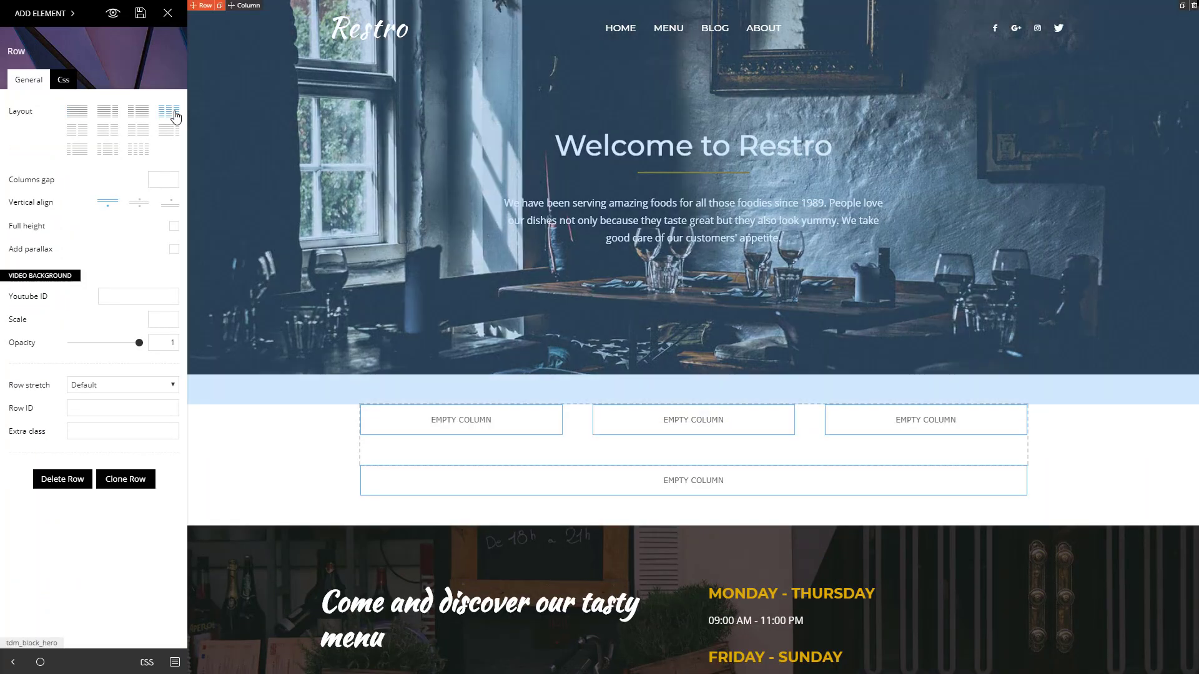
left_click(55, 13)
type("team")
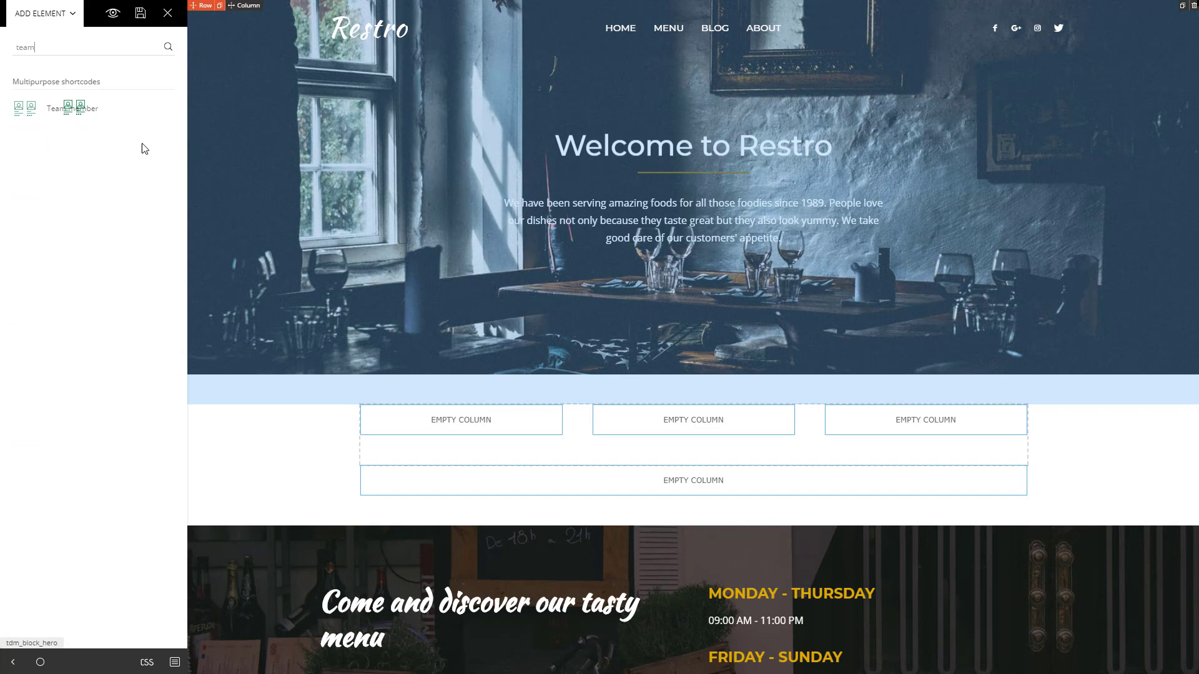
left_click_drag(144, 148, 476, 419)
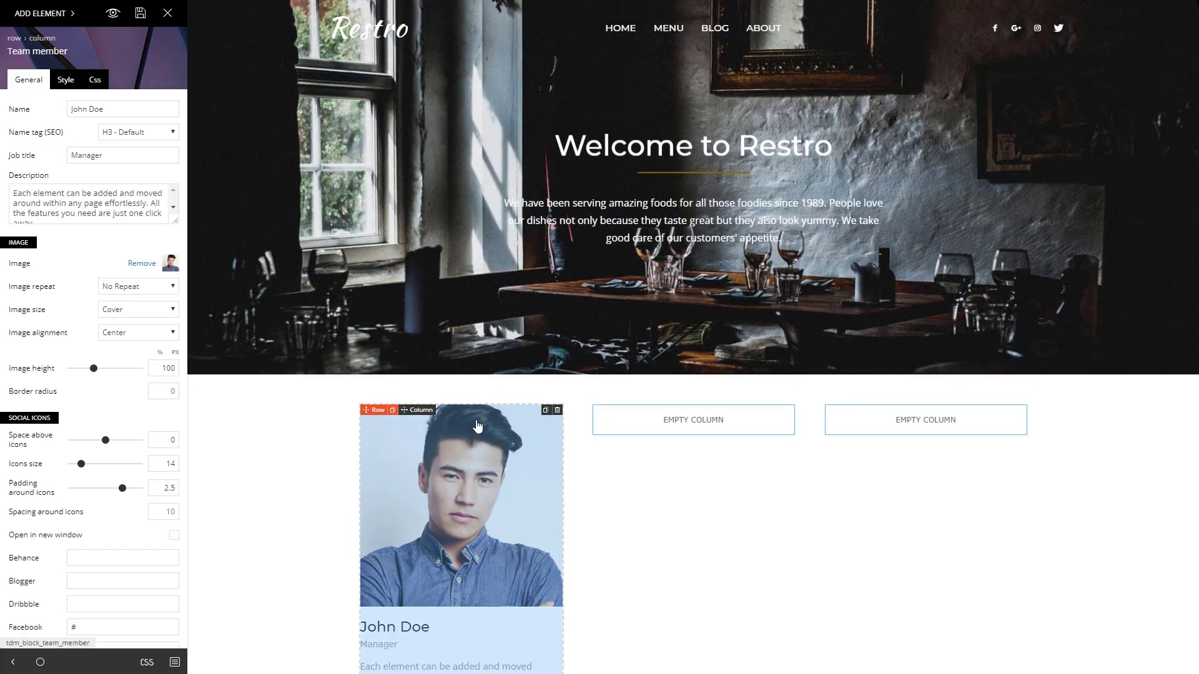
Fill in the chef's name, job title 'Master Chef' and pasted chef description, and edit the Twitter link.
scroll(477, 426, "down", 2)
left_click_drag(106, 109, 27, 105)
type("Peter Gunn")
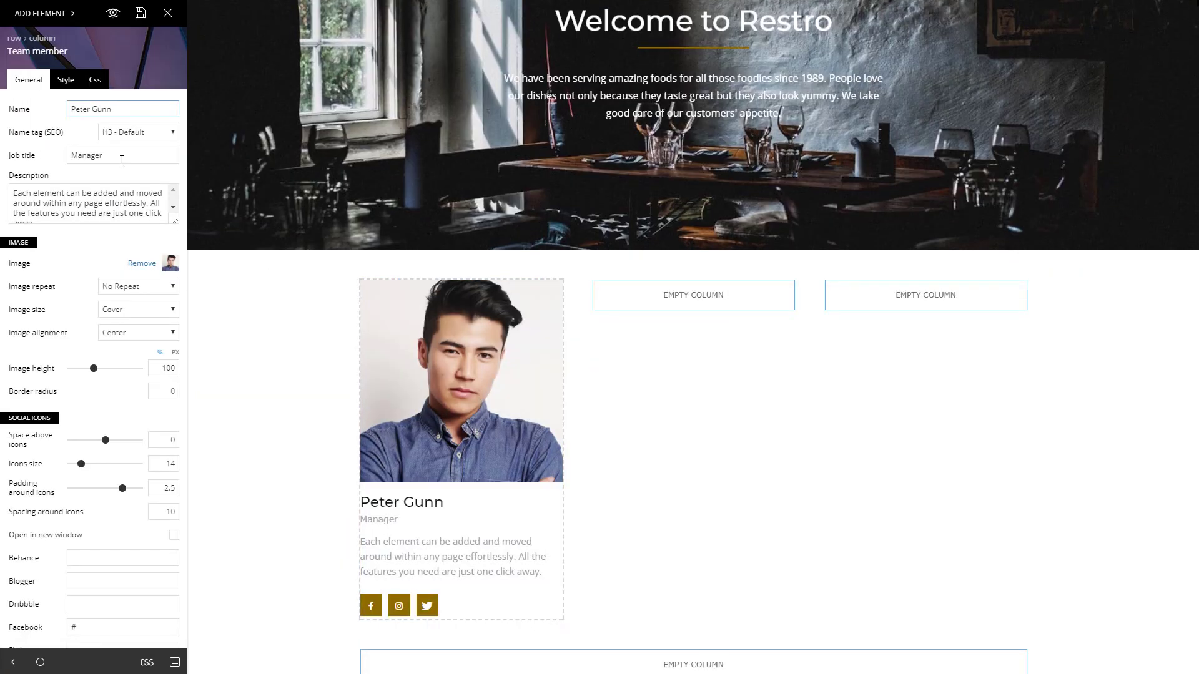
left_click_drag(121, 155, 3, 155)
type("Maste")
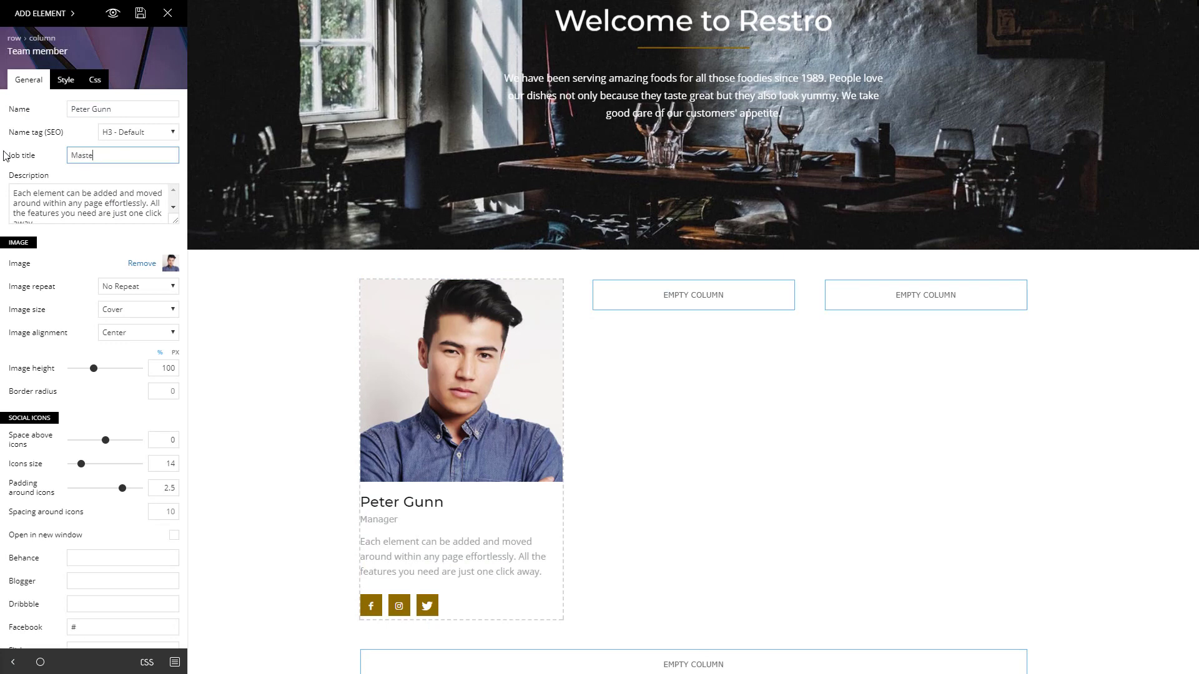
type("r Chef")
left_click_drag(163, 220, 5, 182)
type("The chef de cuisine is in charge of all activities related to the kitchen, which usually includes menu creation, management of kitchen staff, ordering and purchasing of inventory and plating design.")
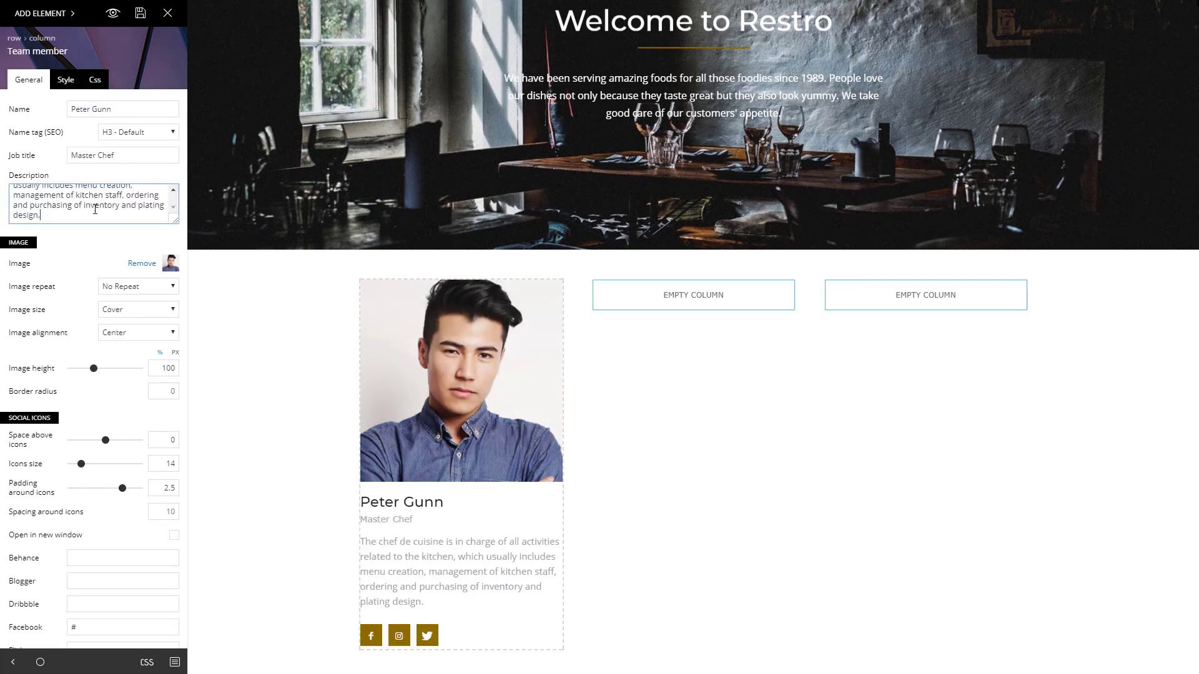
scroll(104, 209, "down", 1)
scroll(105, 209, "down", 6)
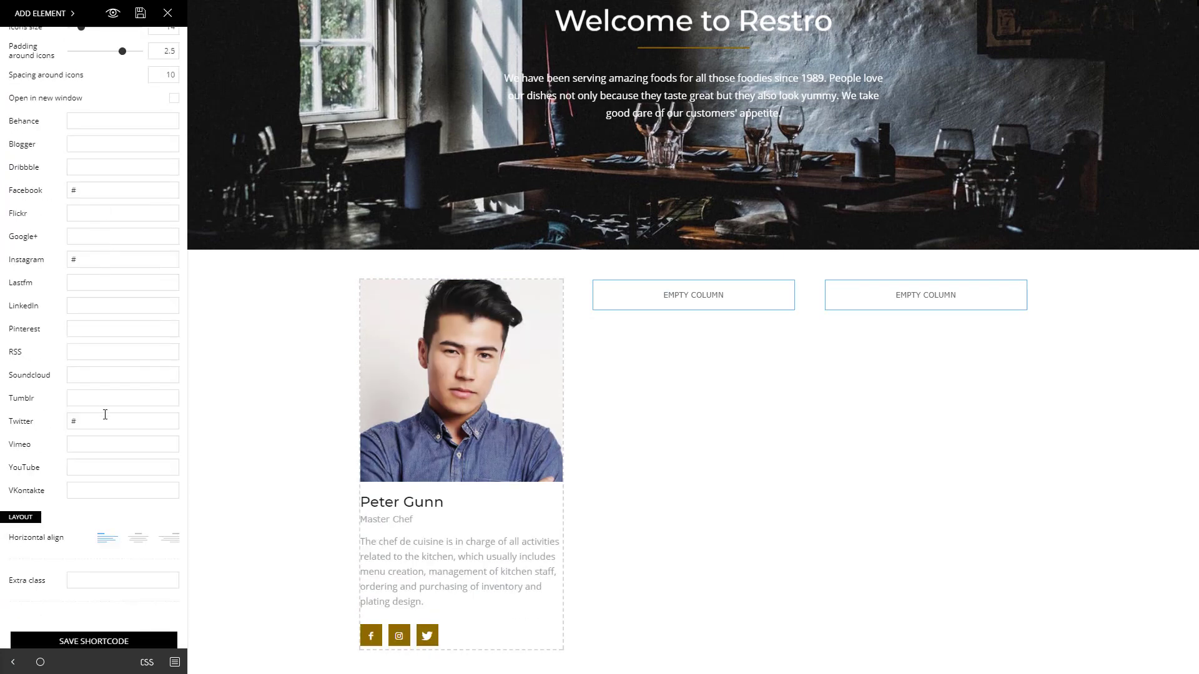
left_click(108, 420)
scroll(109, 374, "up", 7)
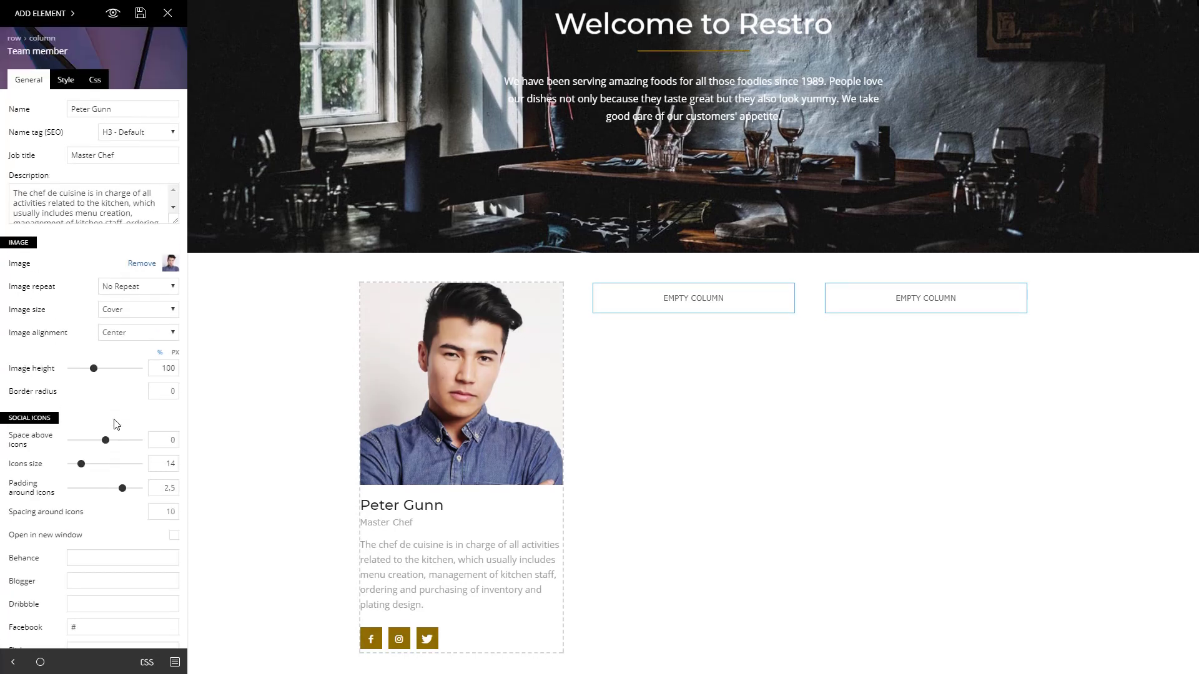
Replace the team card image with the man's portrait photo from the Media Library.
left_click(168, 262)
left_click(384, 159)
left_click(1146, 634)
Round the photo with a 50% border radius and centre-align the card's text and icons.
left_click(164, 387)
type("50%")
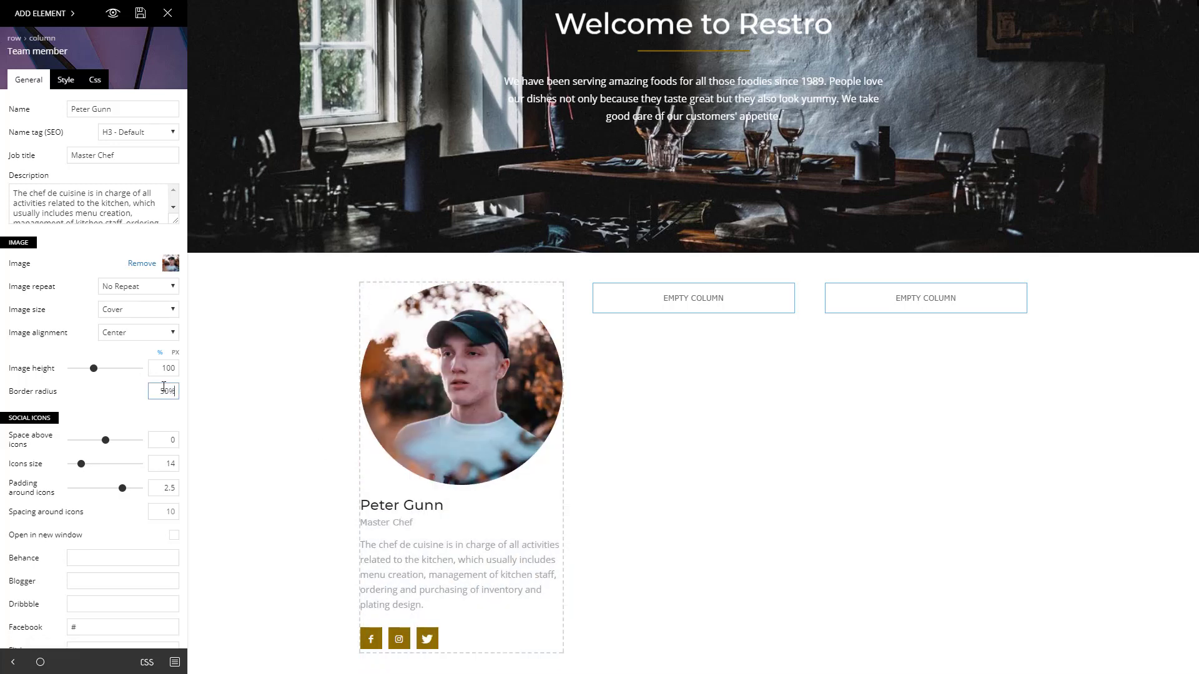
key("Return")
scroll(168, 394, "down", 8)
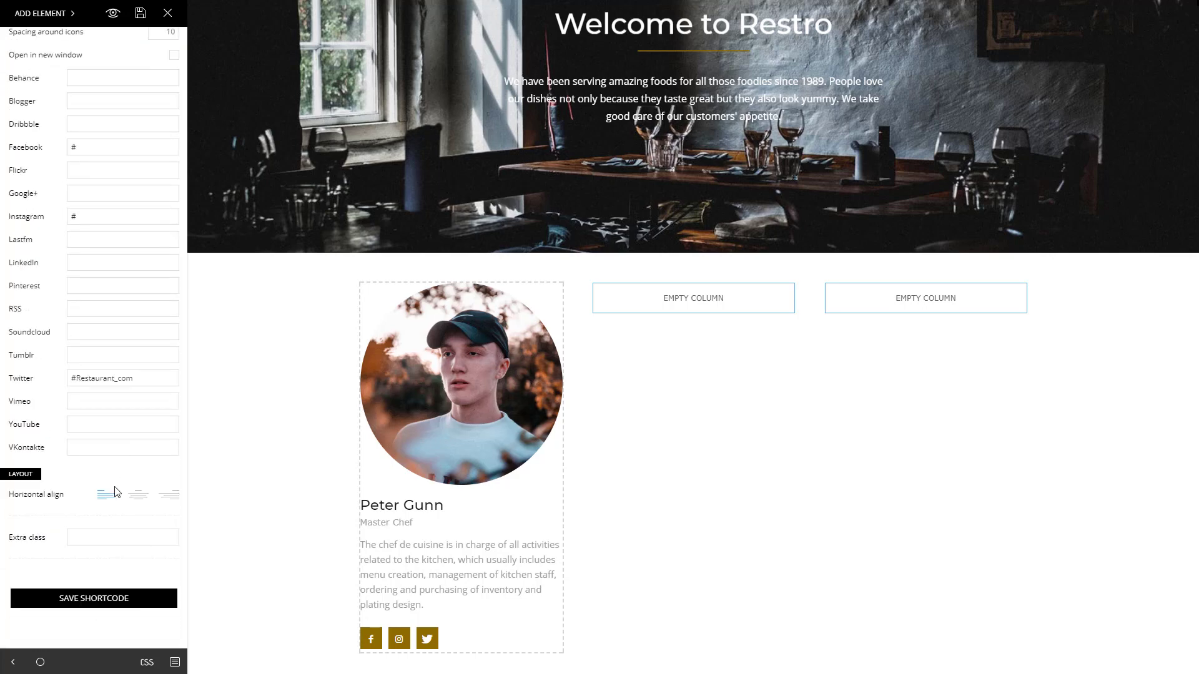
left_click(135, 497)
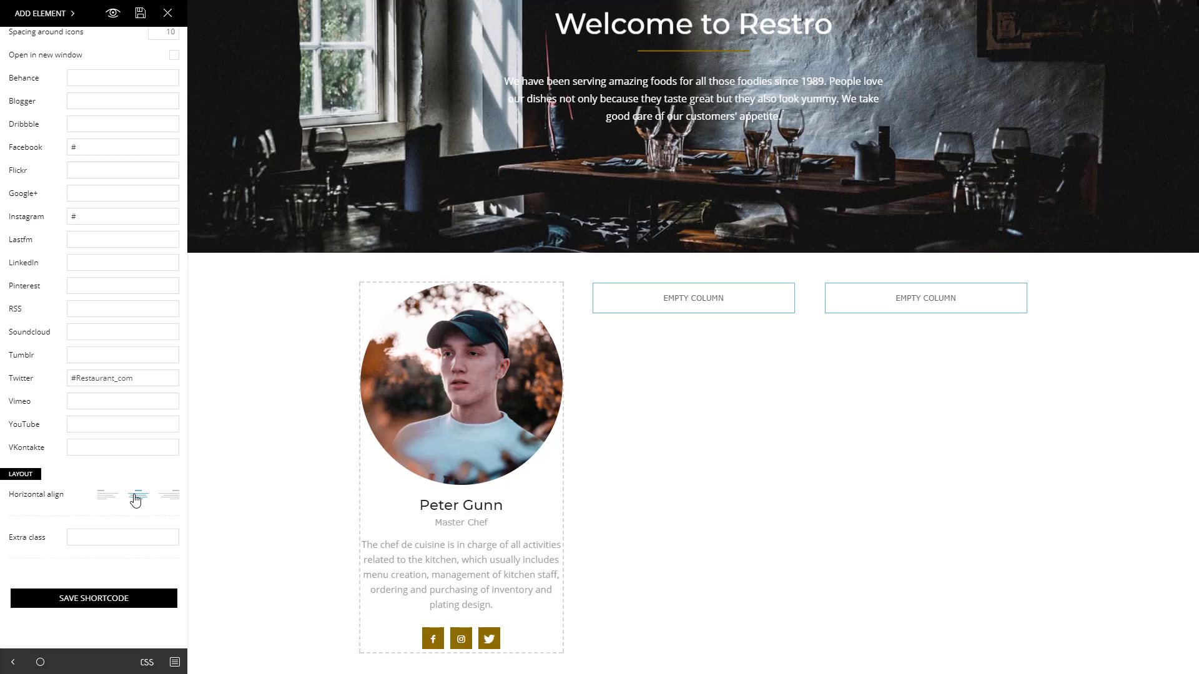
Give the team card a -100 top margin so its photo overlaps the hero.
scroll(134, 496, "up", 8)
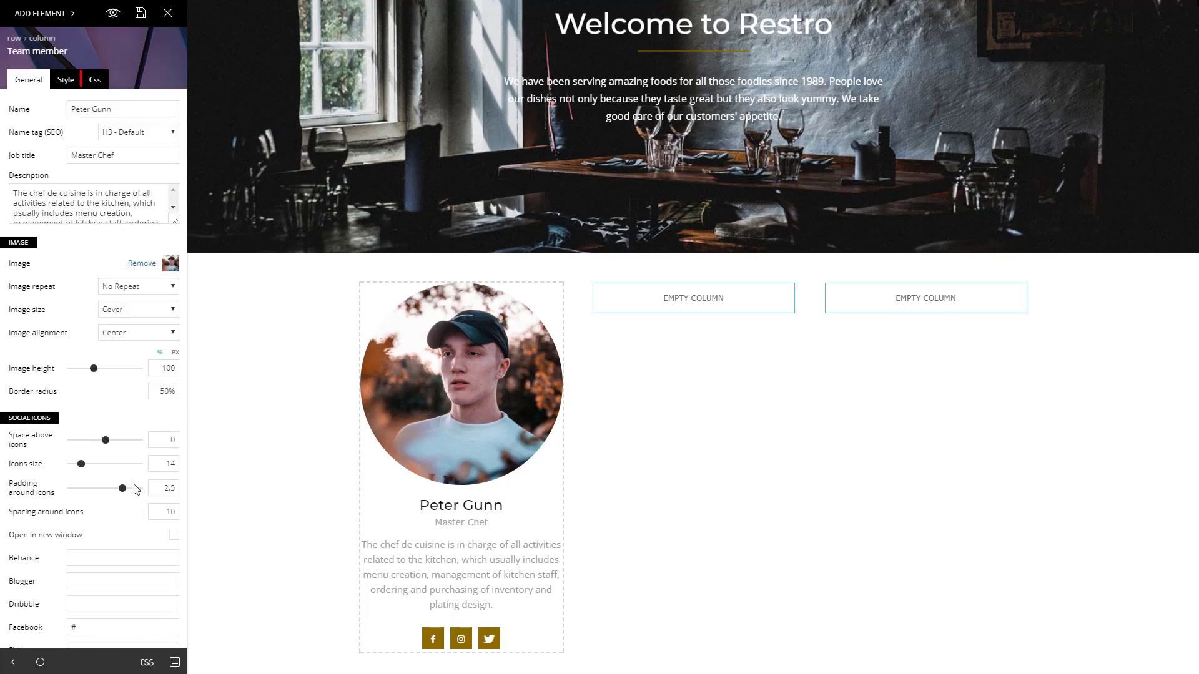
left_click(95, 80)
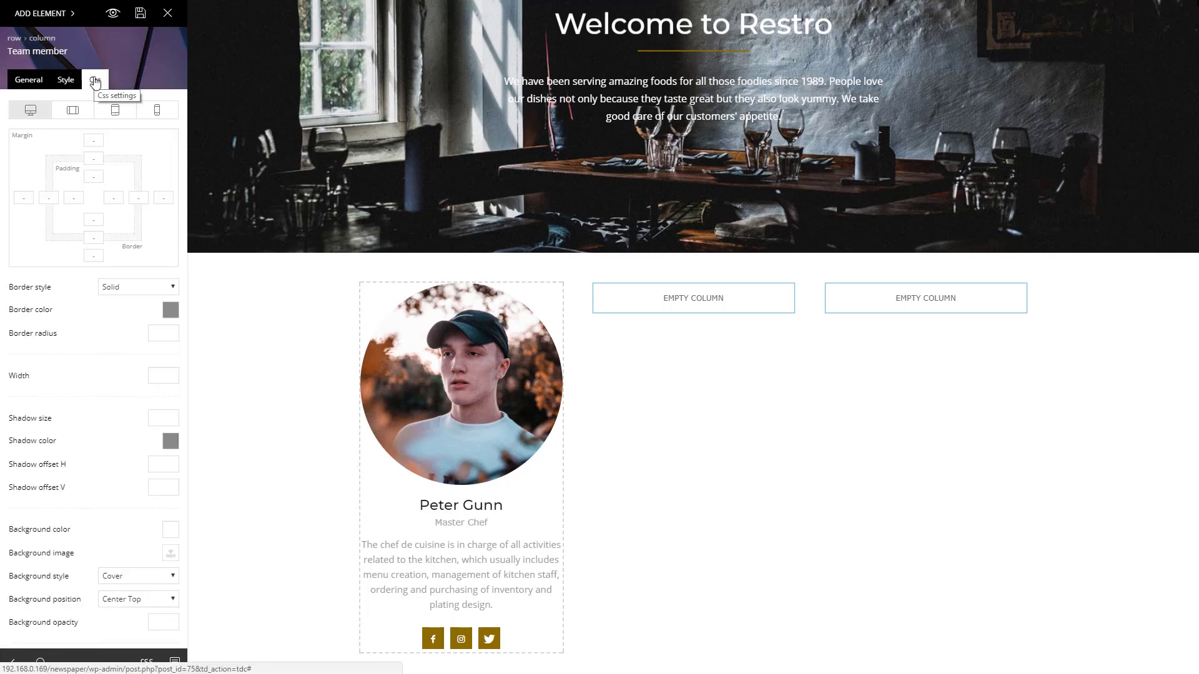
left_click(99, 138)
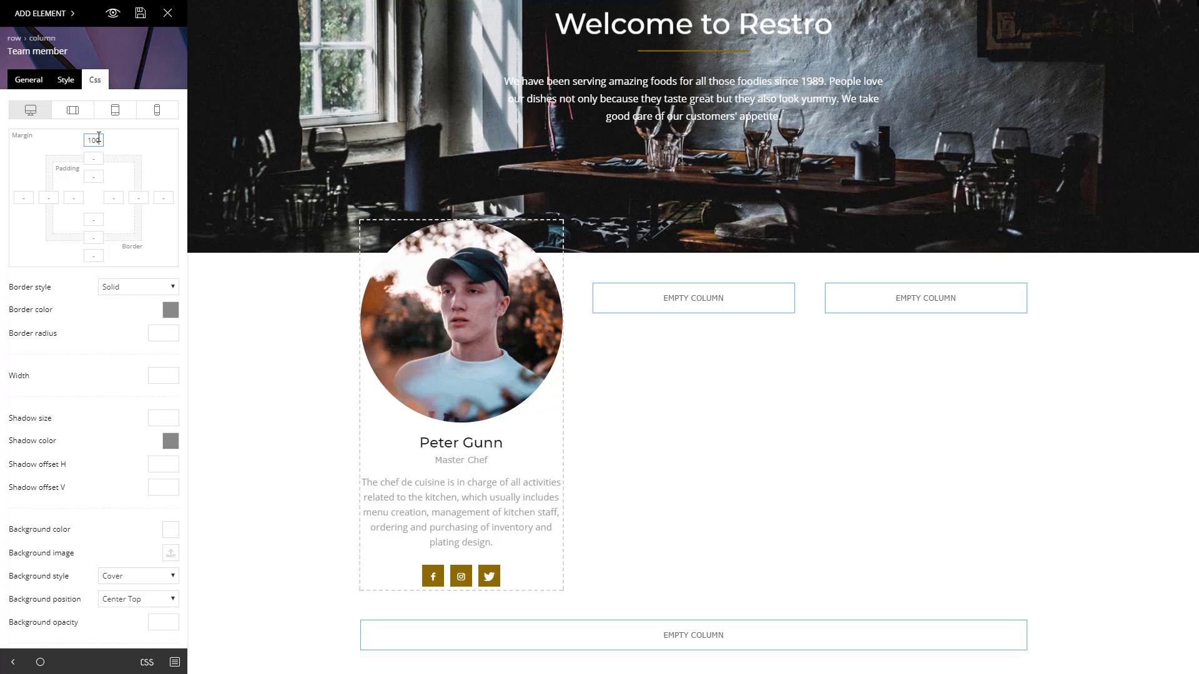
Duplicate the Master Chef card and move the copy into an empty column of the team row.
left_click(274, 378)
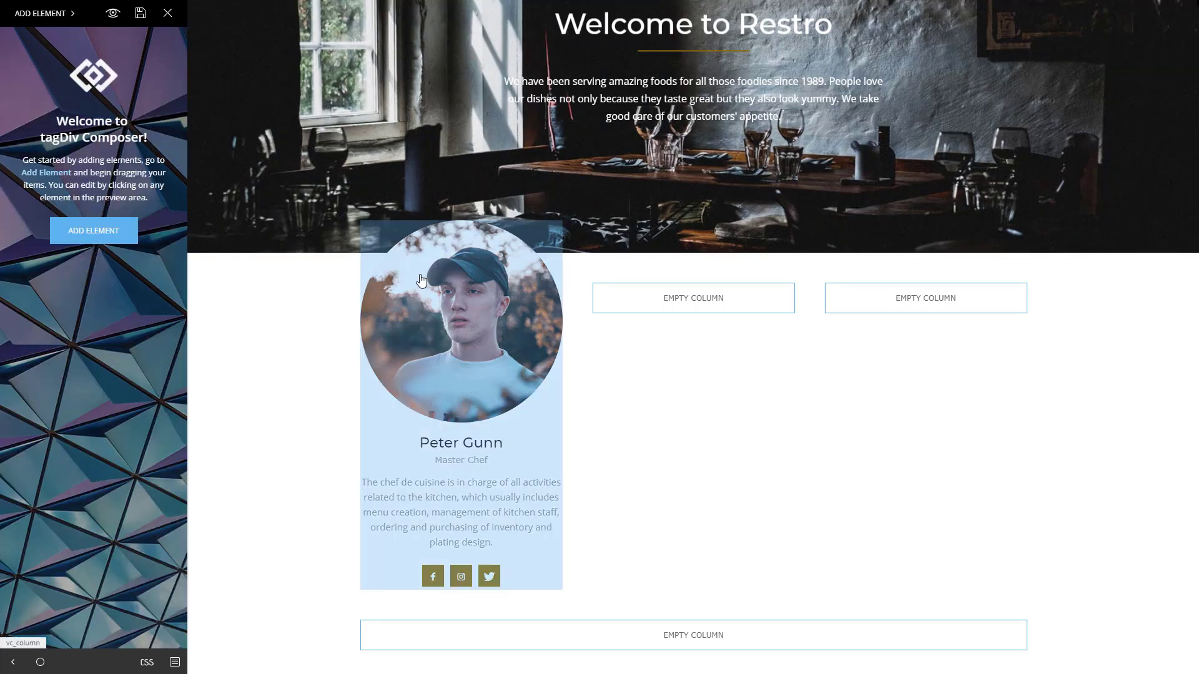
left_click(416, 228)
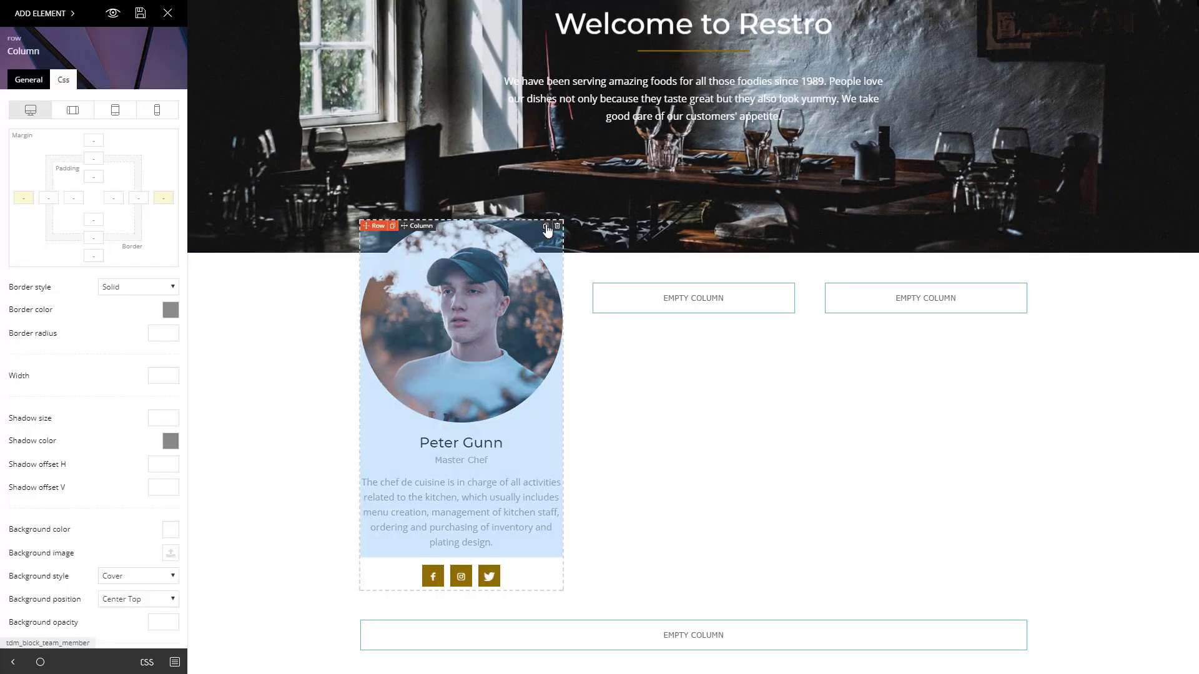
left_click(546, 226)
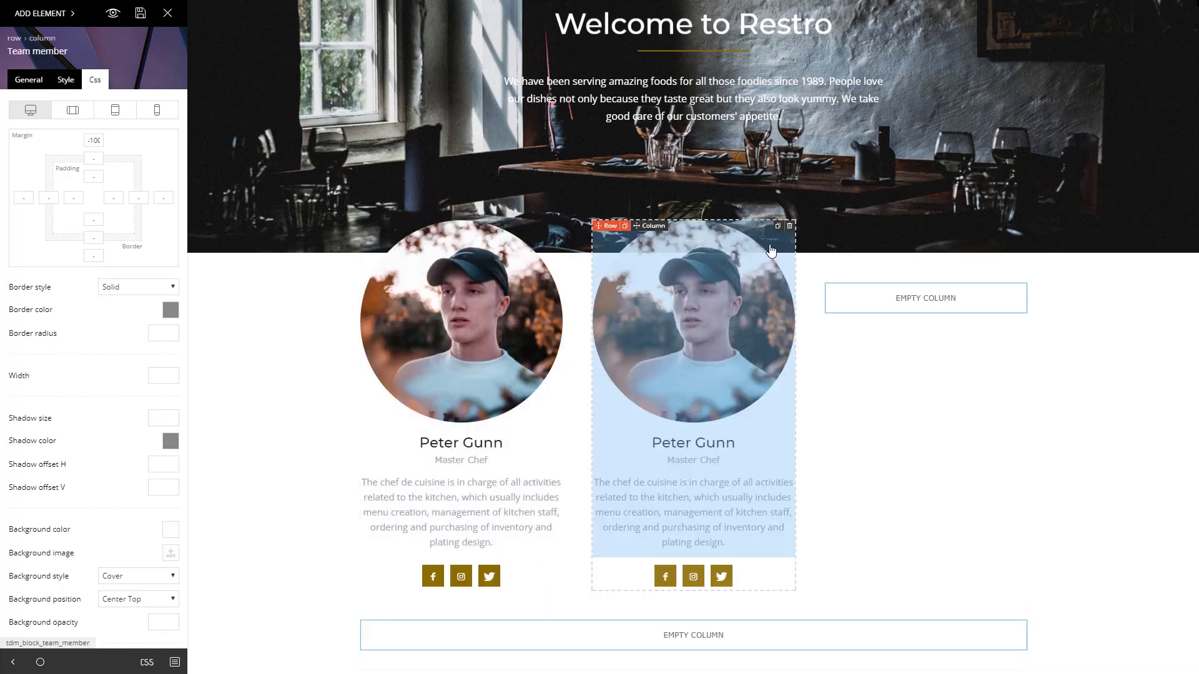
left_click_drag(775, 250, 899, 303)
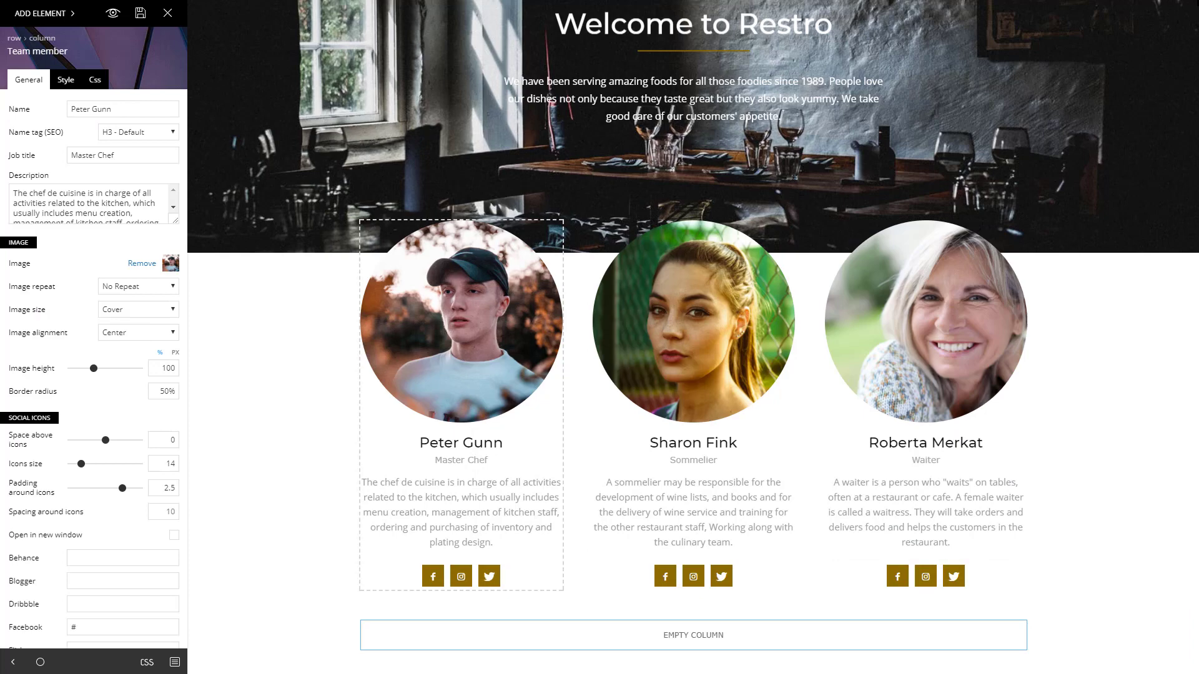
key("Escape")
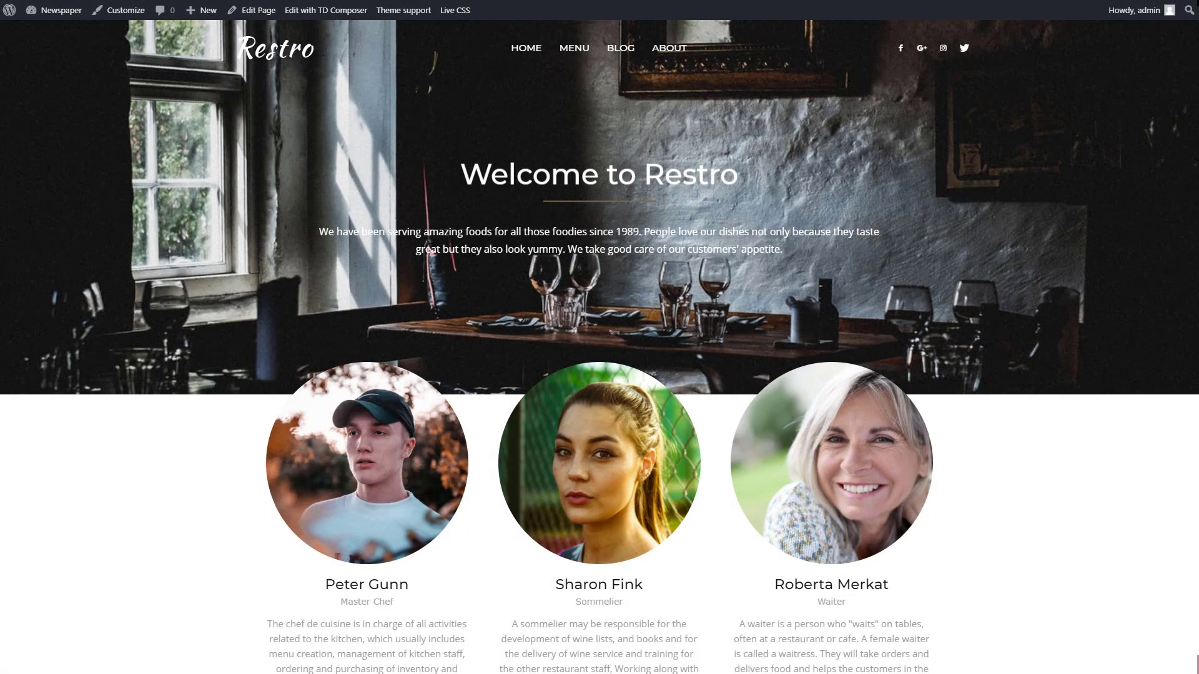
Add a new Block 1 row at the bottom of the About page, below the team cards.
scroll(600, 337, "down", 5)
scroll(600, 338, "down", 4)
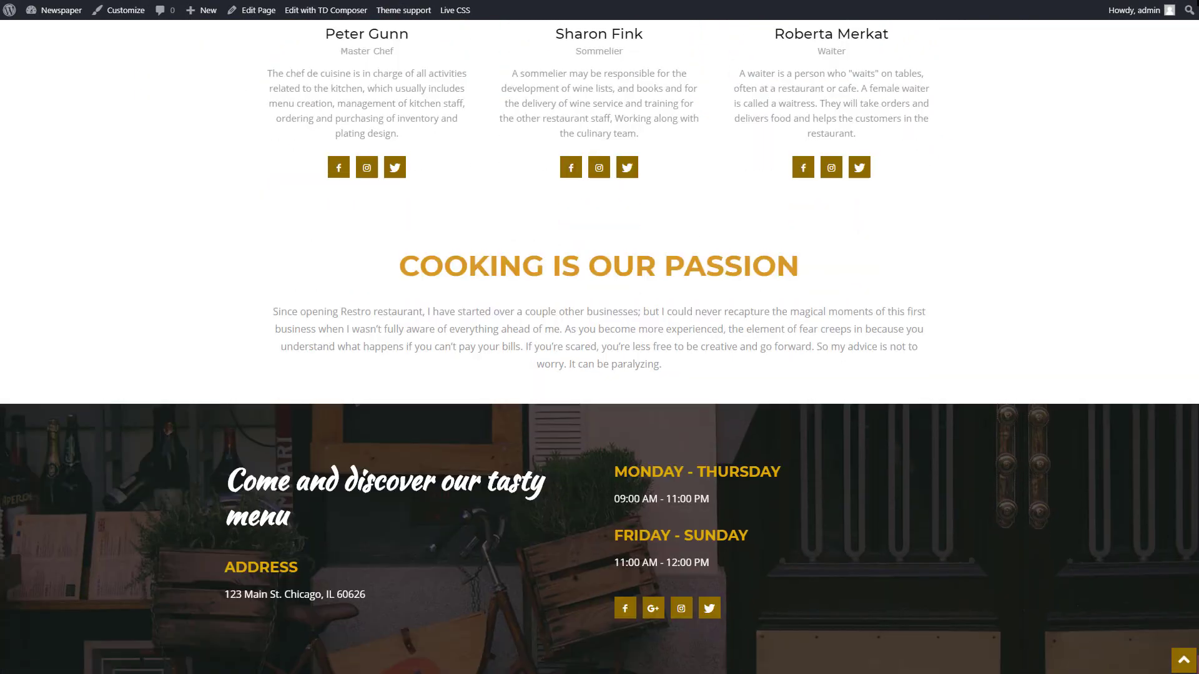
key("Home")
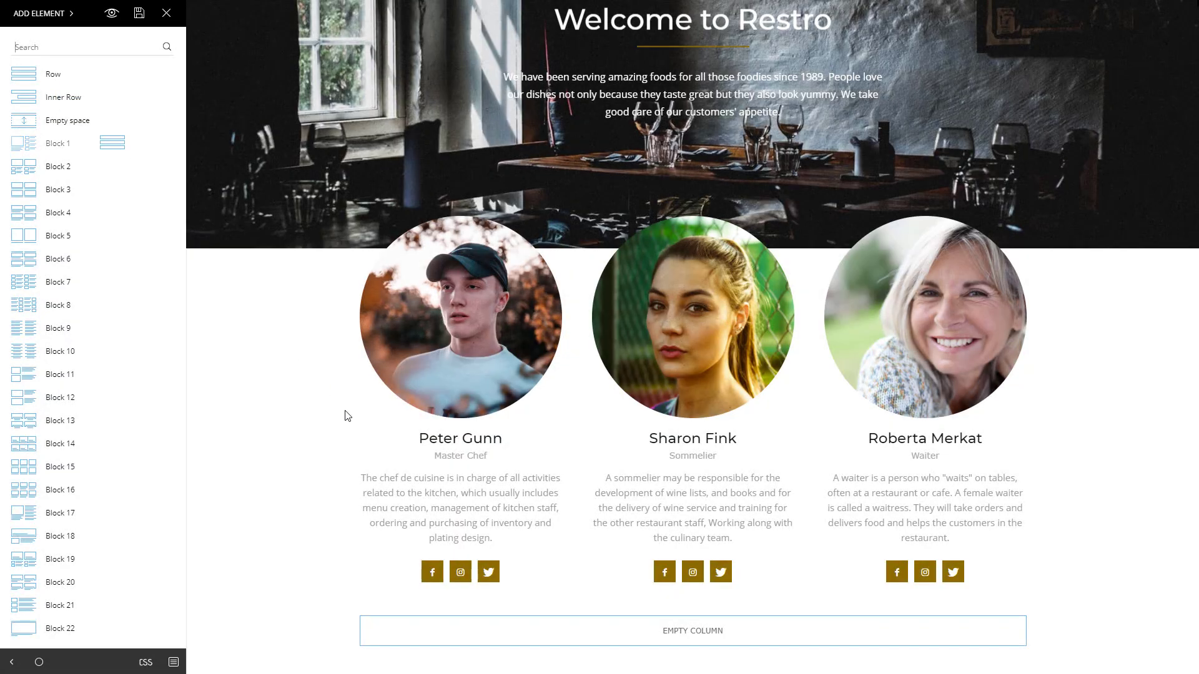
left_click_drag(348, 416, 537, 628)
Add a Column title to the new row reading 'Cooking is our passion'.
left_click(55, 18)
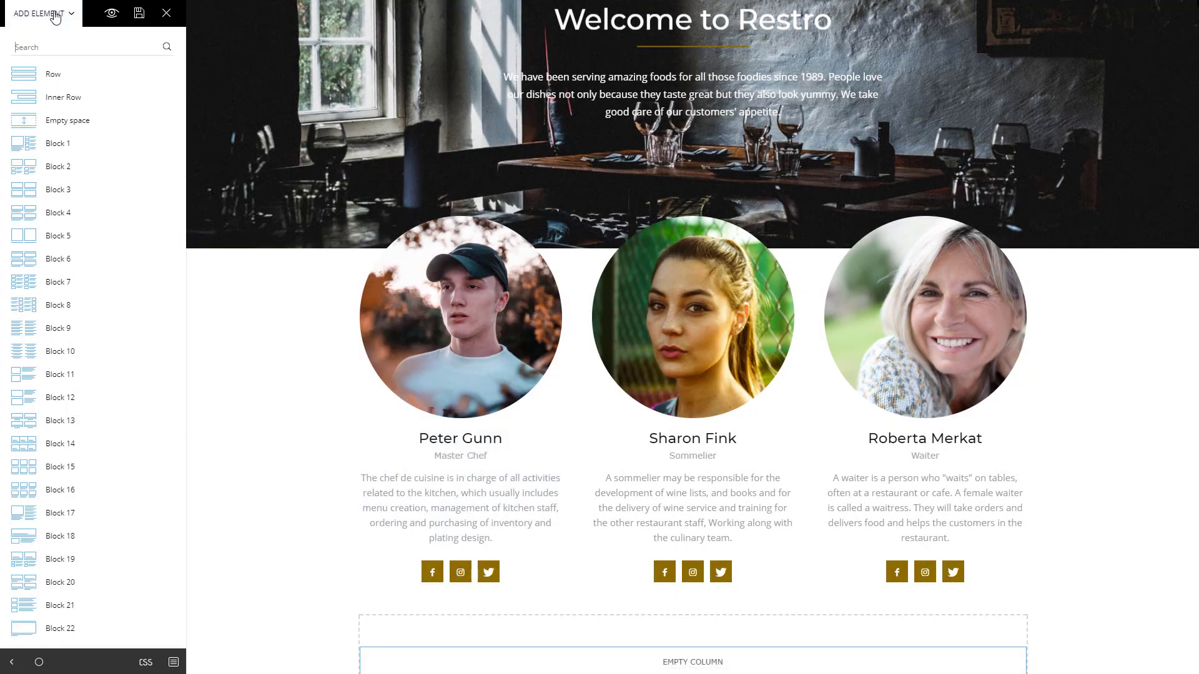
left_click_drag(69, 191, 656, 665)
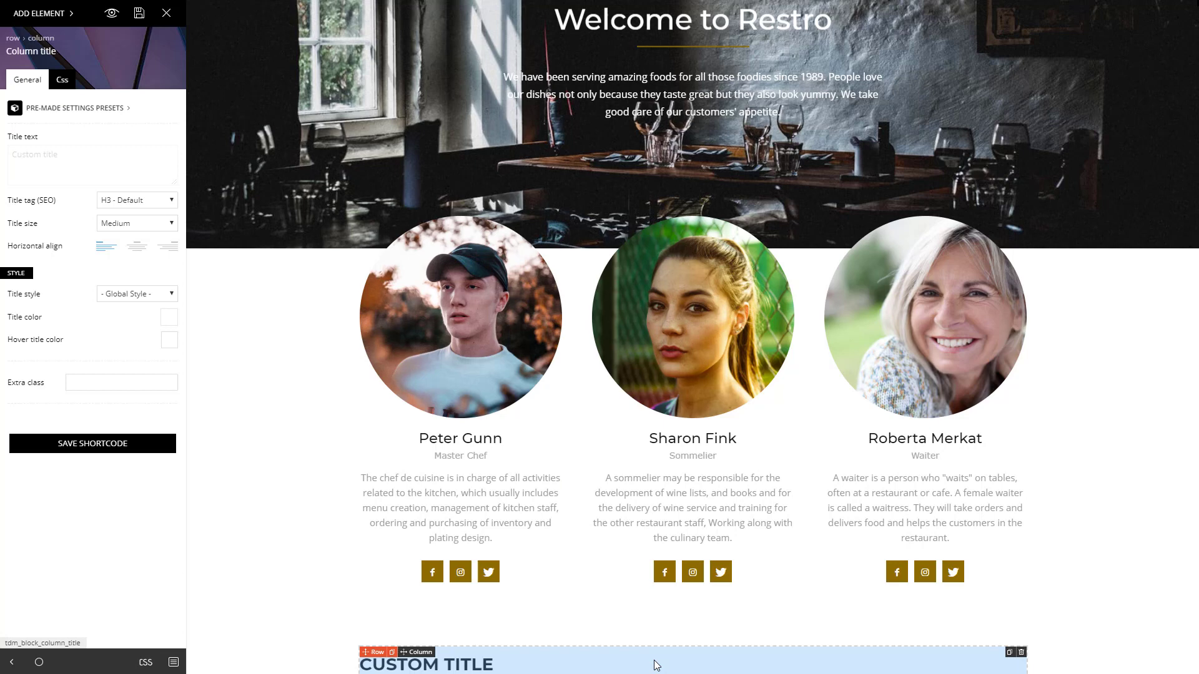
scroll(302, 450, "down", 3)
left_click(13, 150)
type("Cookin")
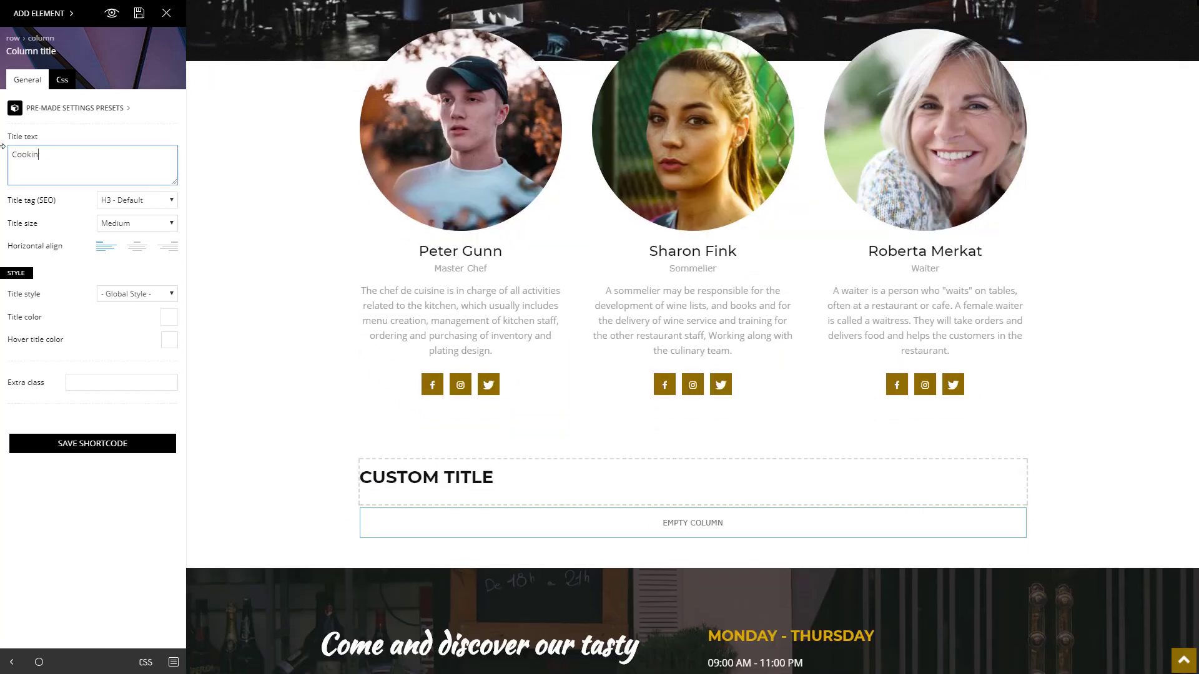
type("g is our passion")
Make the heading Big, centred and gold (#dd9933).
left_click(170, 224)
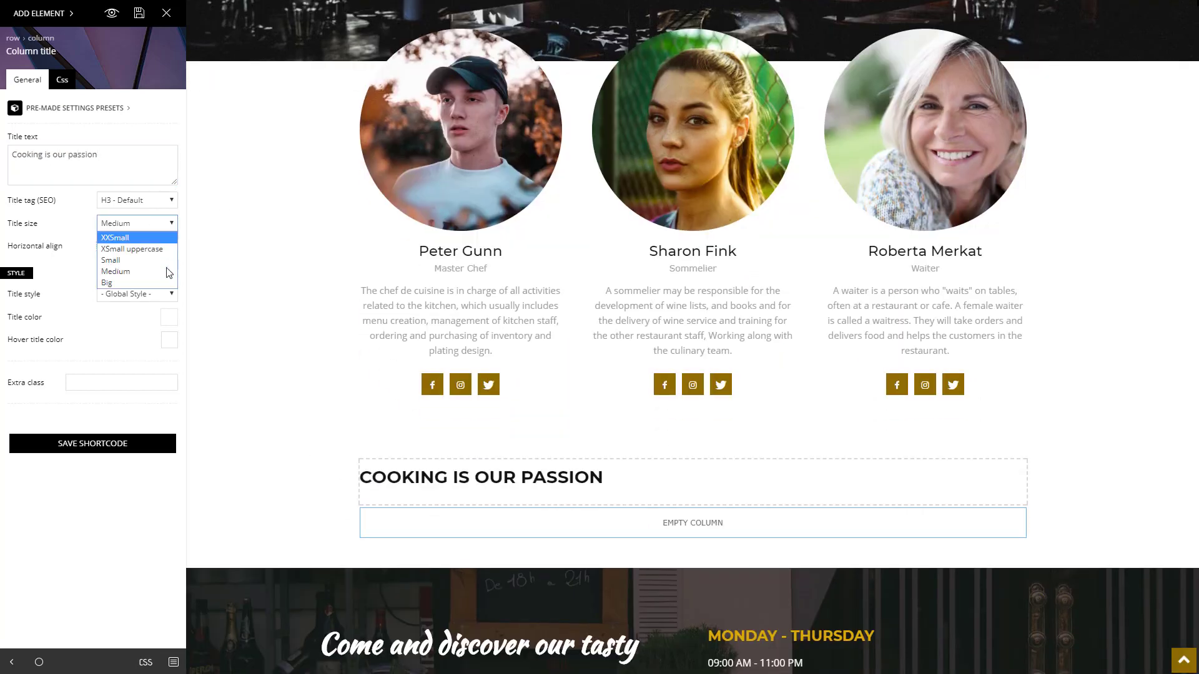
left_click(168, 283)
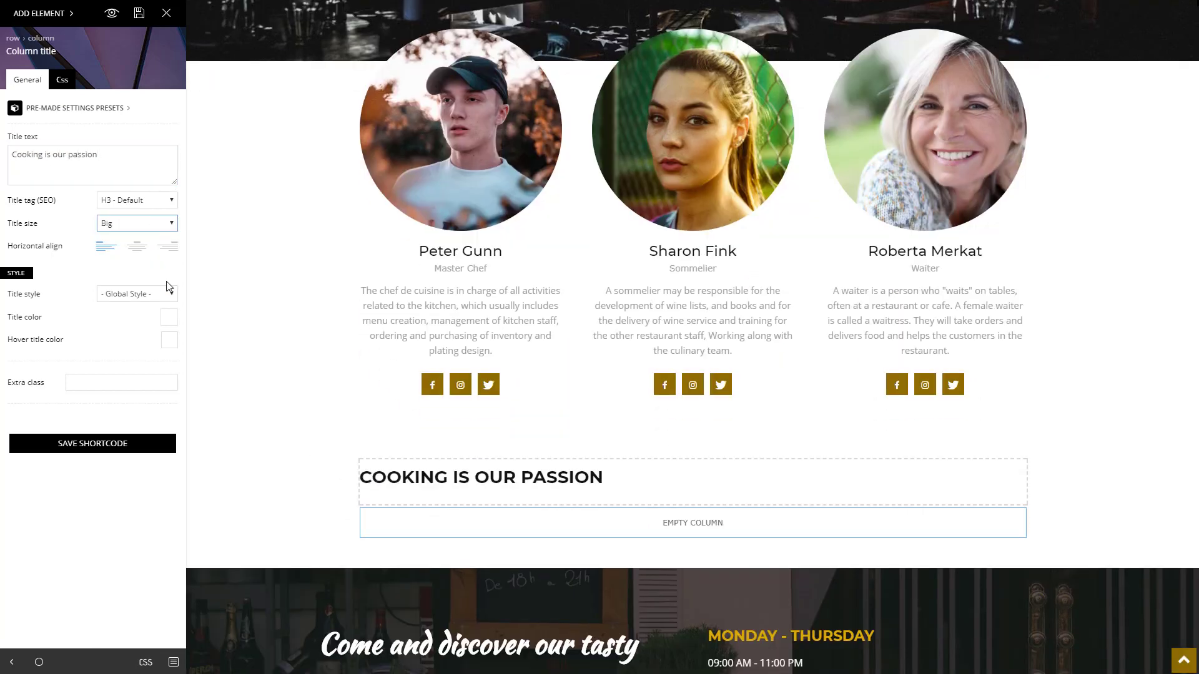
left_click(137, 251)
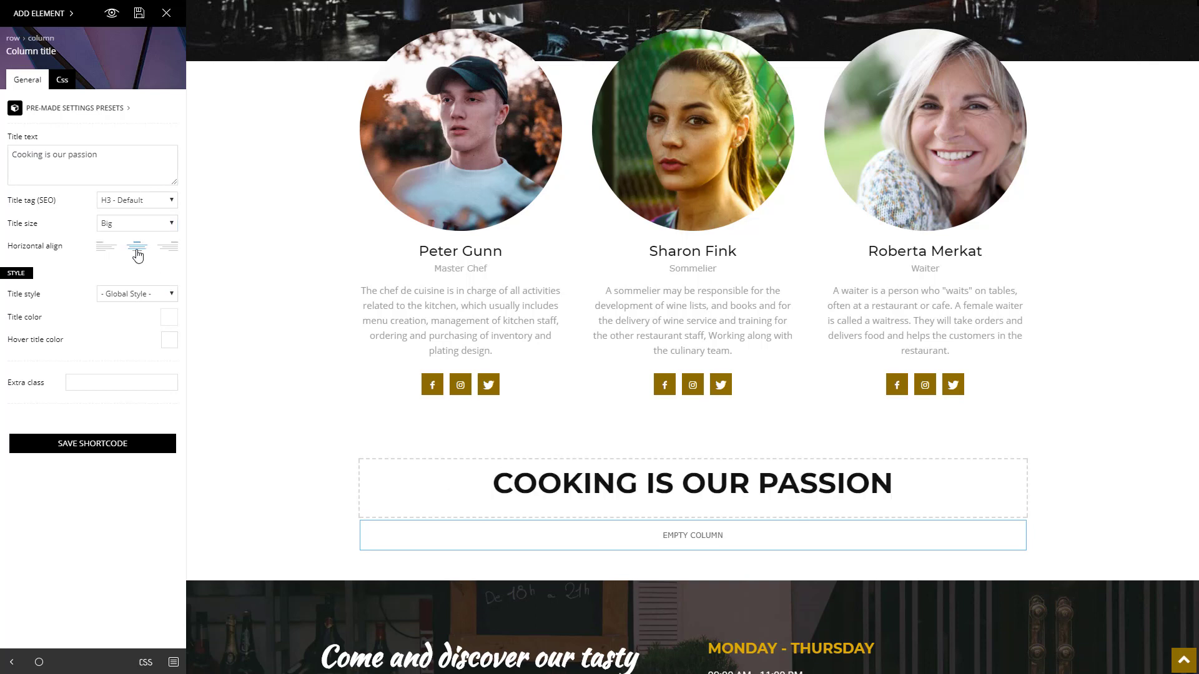
left_click(163, 318)
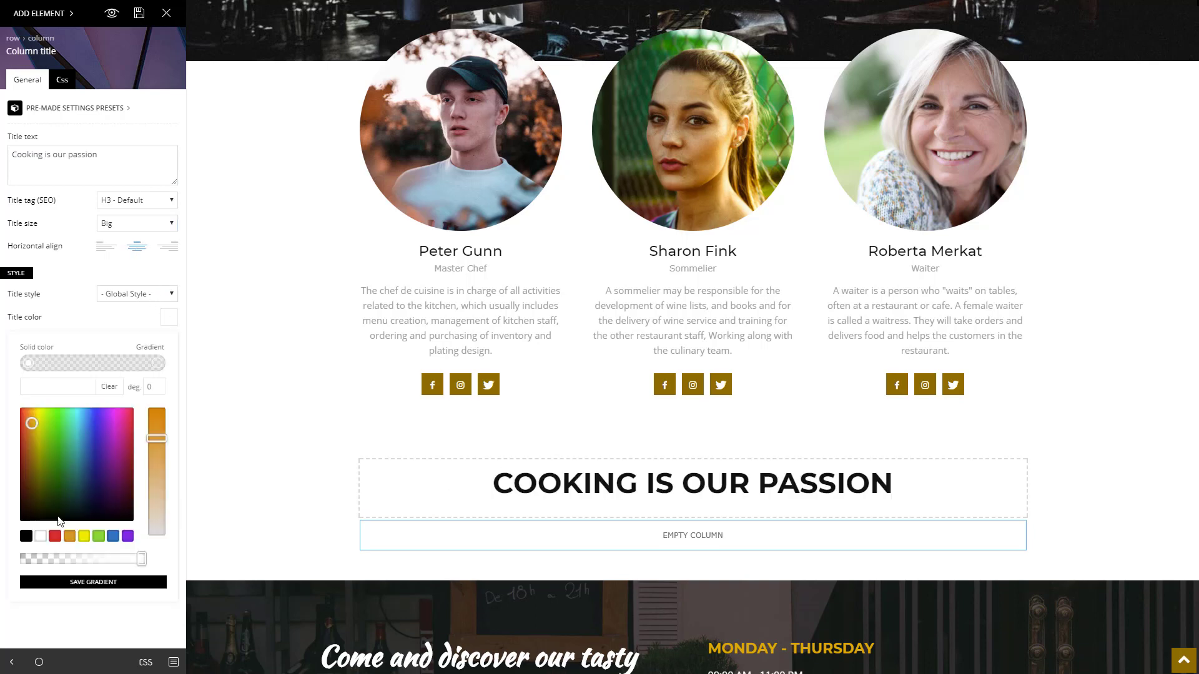
left_click(69, 536)
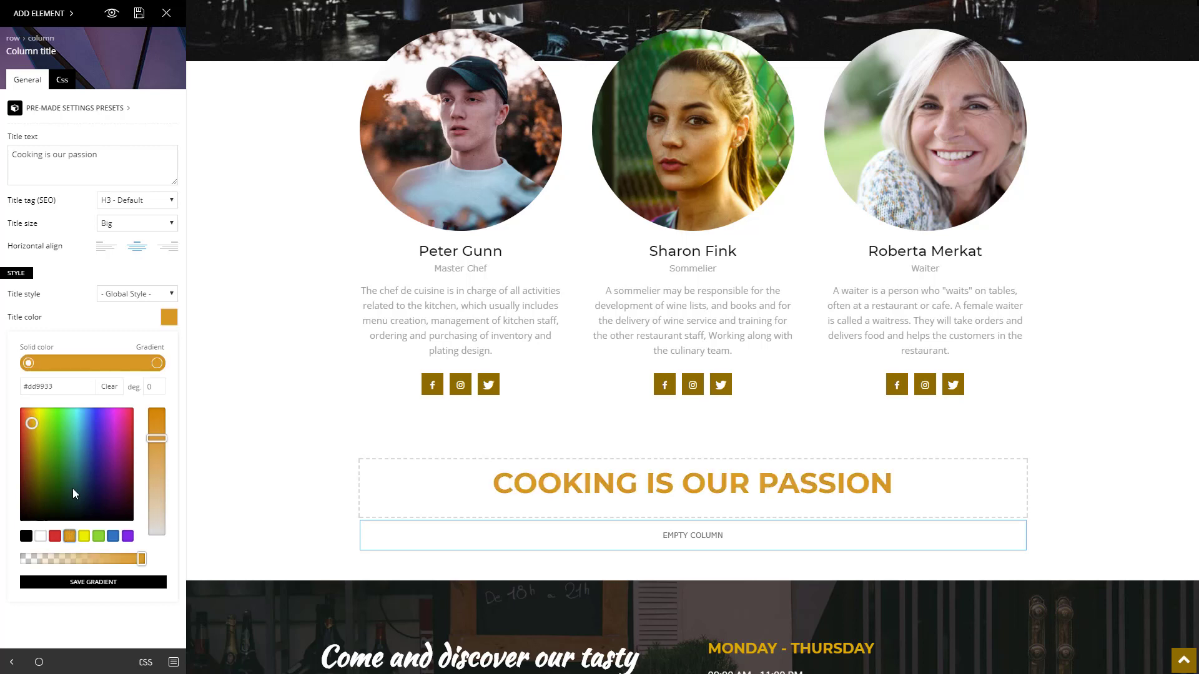
left_click(76, 308)
left_click(43, 13)
Add an Inline text block under the heading and paste the restaurant story into it.
type("inline")
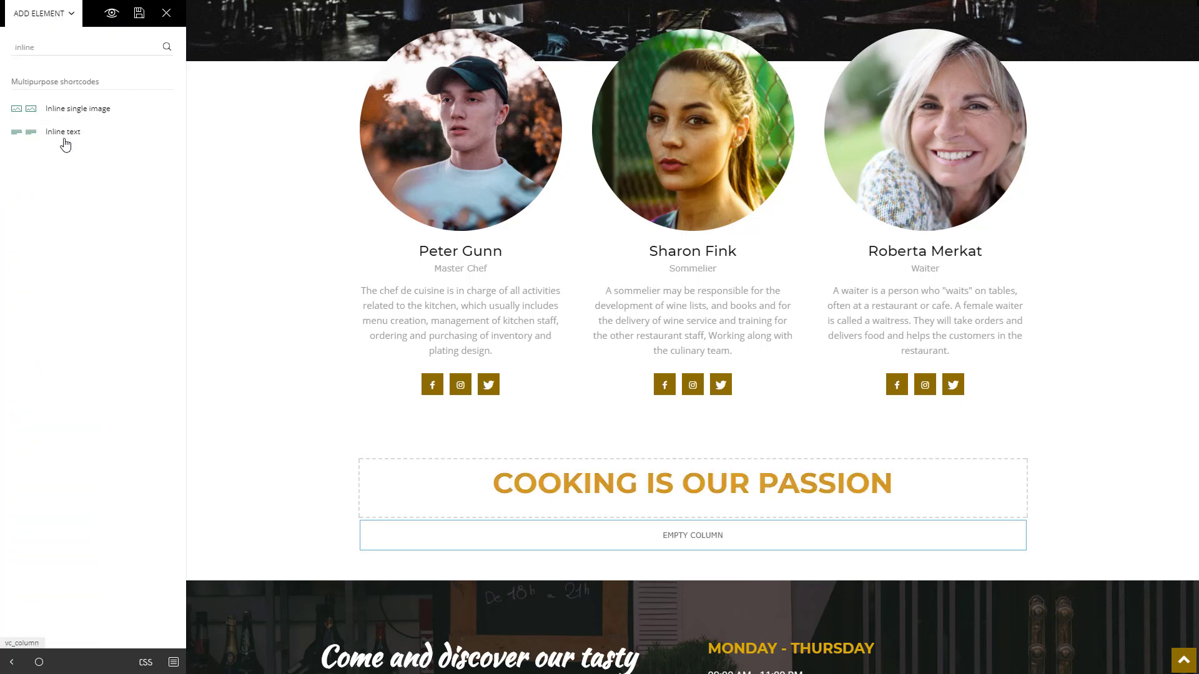
left_click_drag(63, 132, 698, 545)
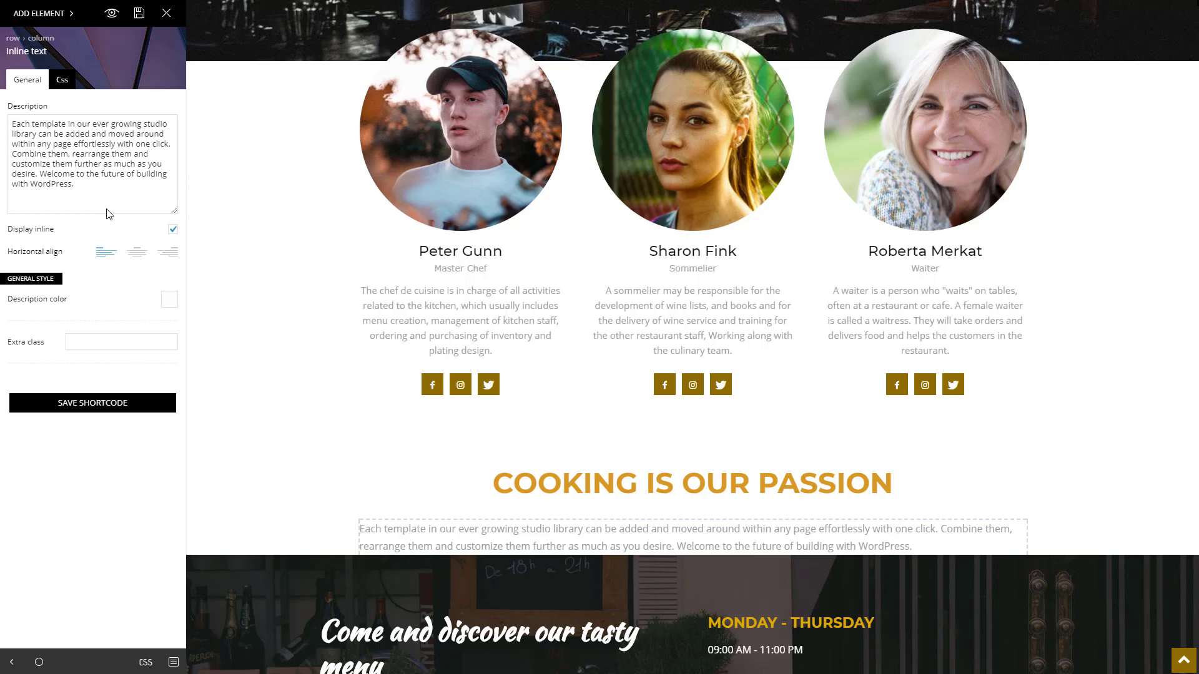
left_click_drag(110, 212, 2, 109)
type("Since opening Restro restaurant, I have started over a couple other businesses; but I could never recapture the magical moments of this first business when I wasn’t fully aware of everything ahead of me. As you become more experienced, the element of fear creeps in because you understand what happens if you can’t pay your bills. If you’re scared, you’re less free to be creative and go forward. So my advice is not to worry. It can be paralyzing.")
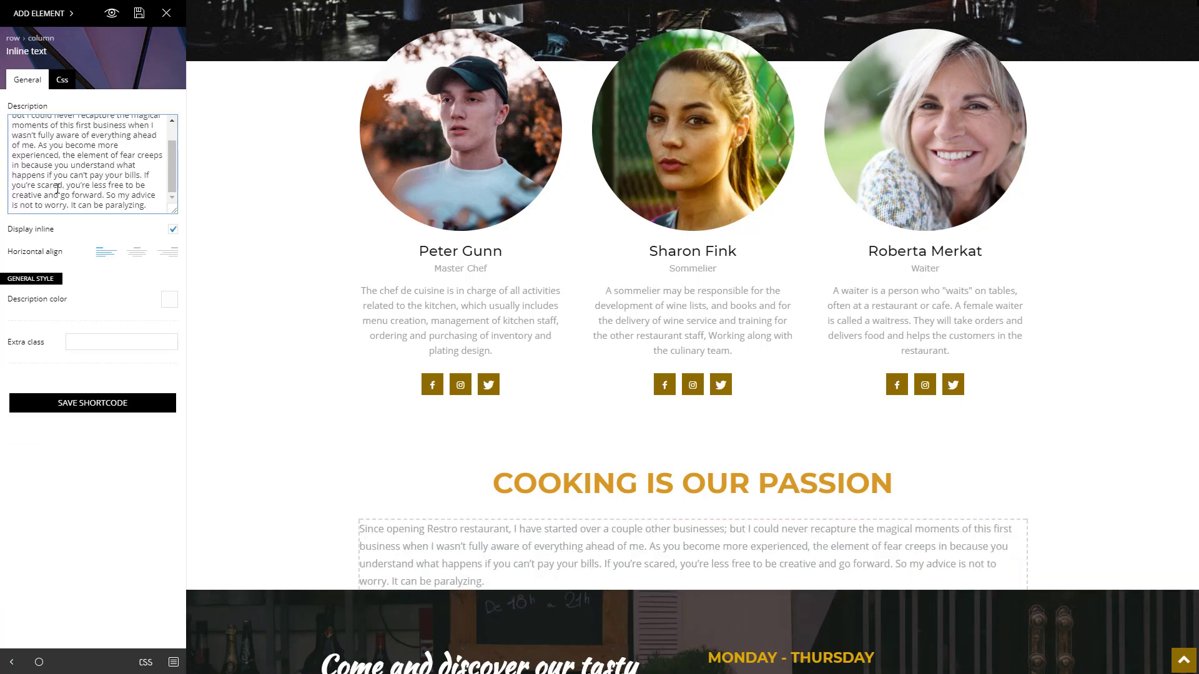
Centre the story paragraph and give it a bottom margin of 50.
left_click(140, 253)
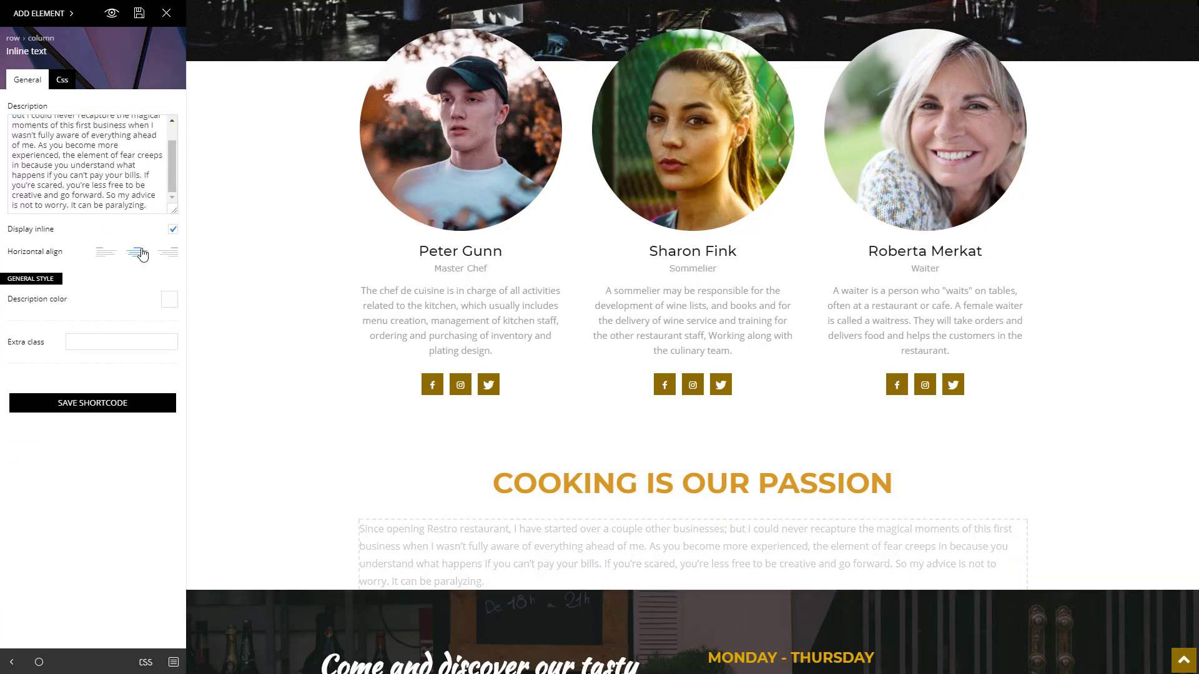
left_click(168, 299)
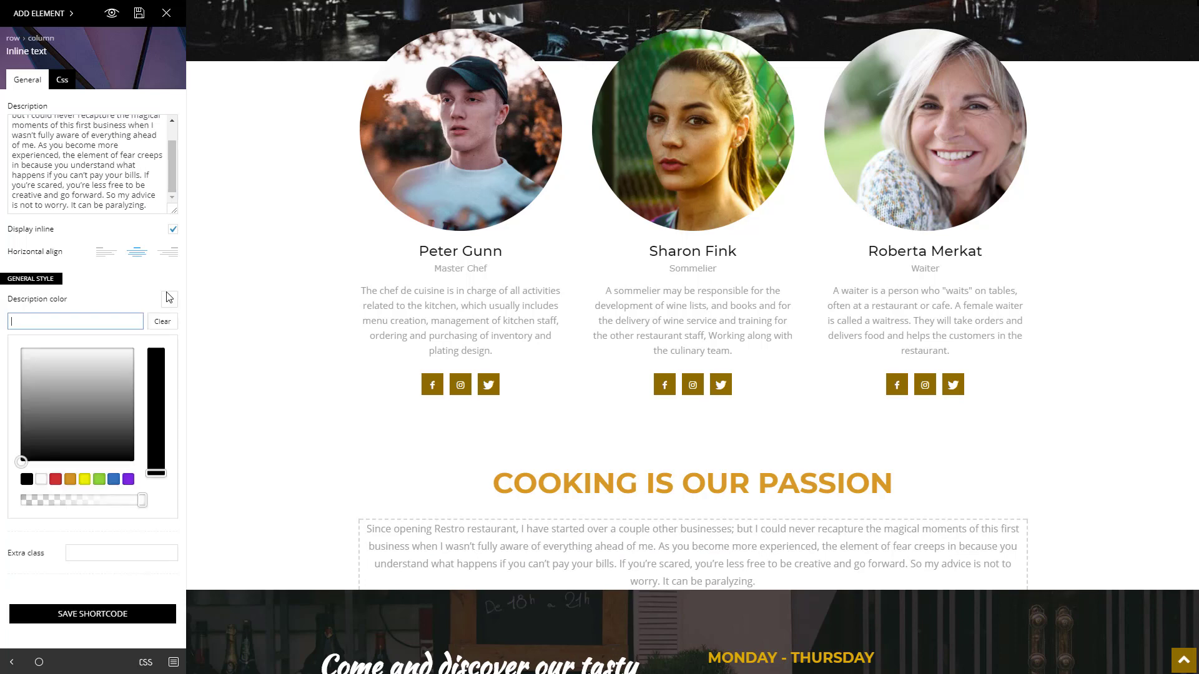
left_click(168, 299)
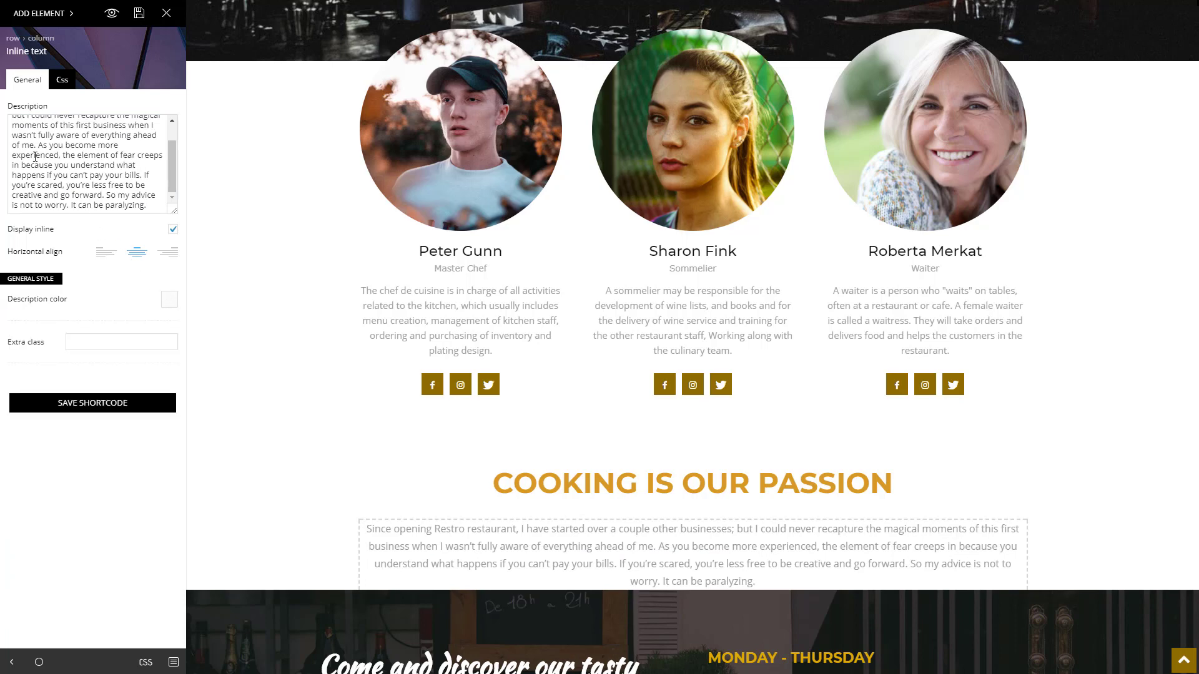
left_click(58, 83)
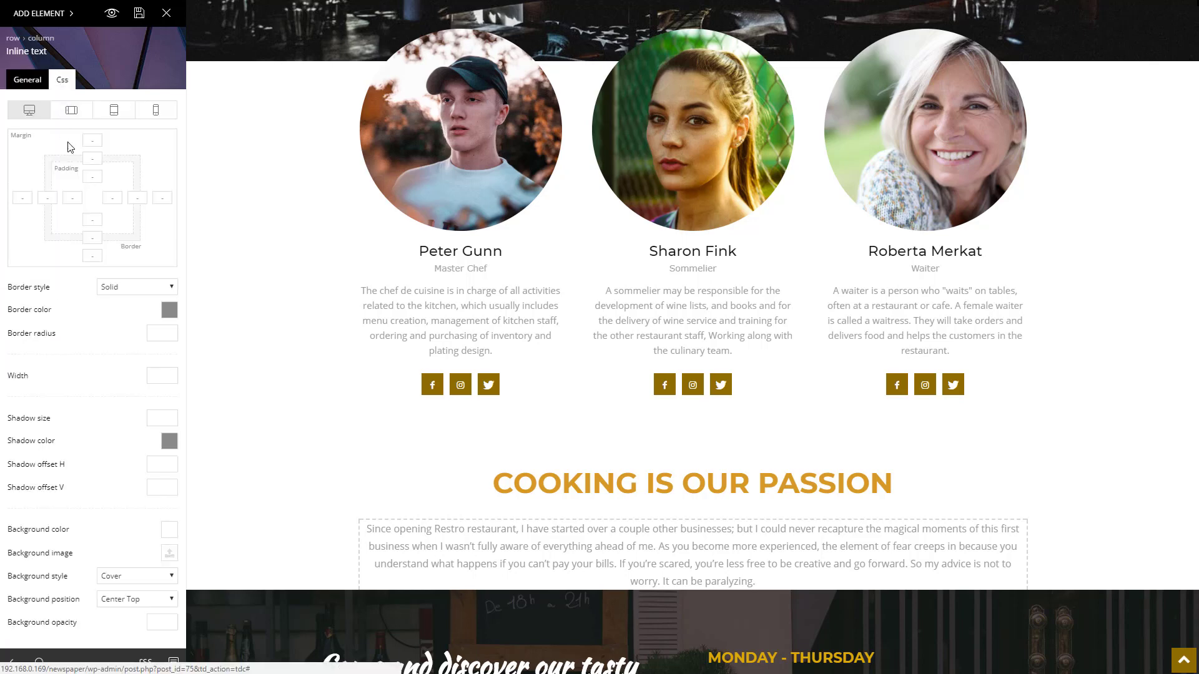
left_click(93, 255)
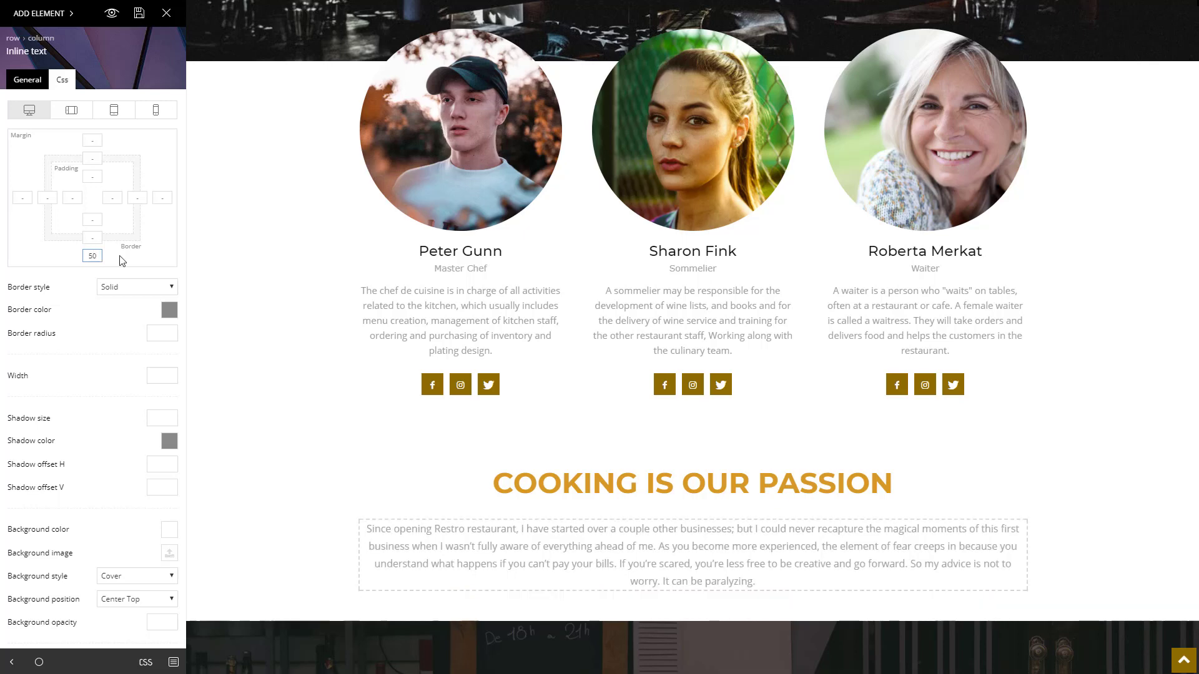
left_click(233, 327)
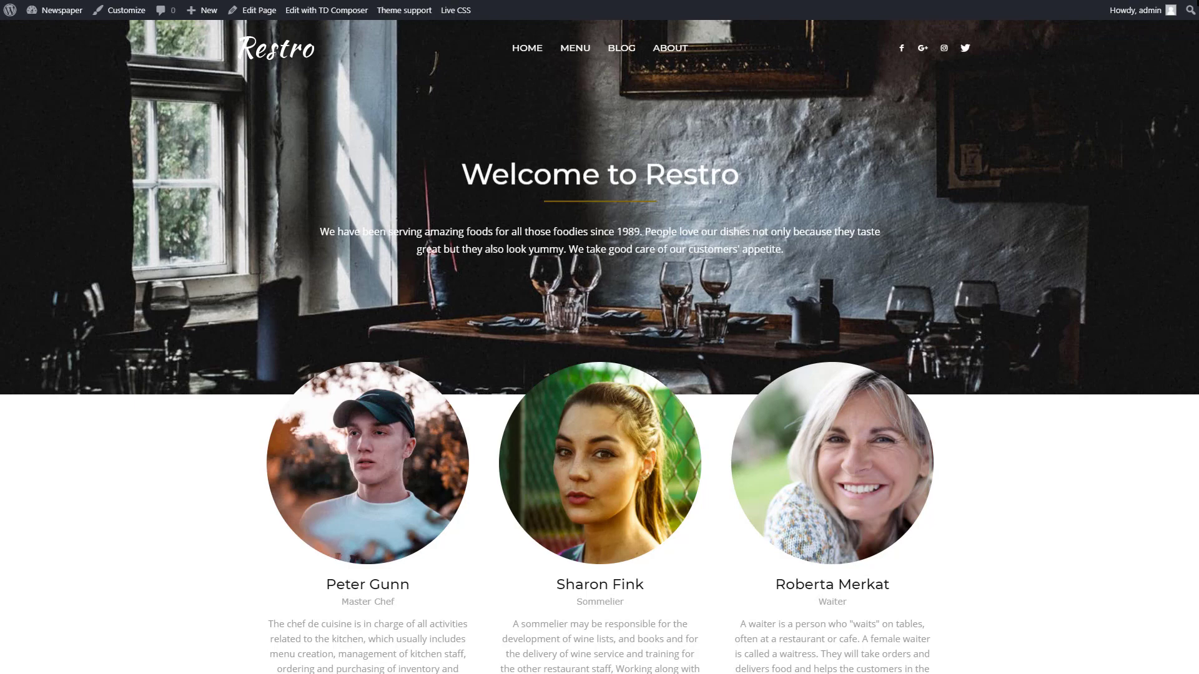
scroll(600, 347, "down", 10)
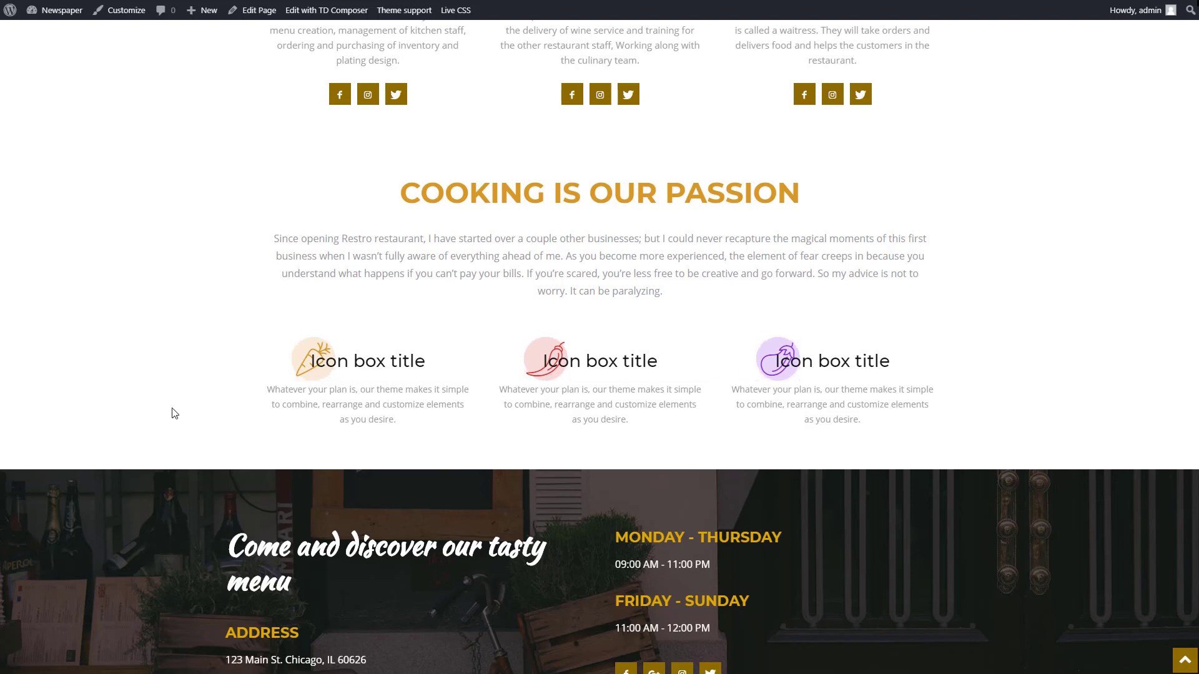
scroll(172, 409, "up", 8)
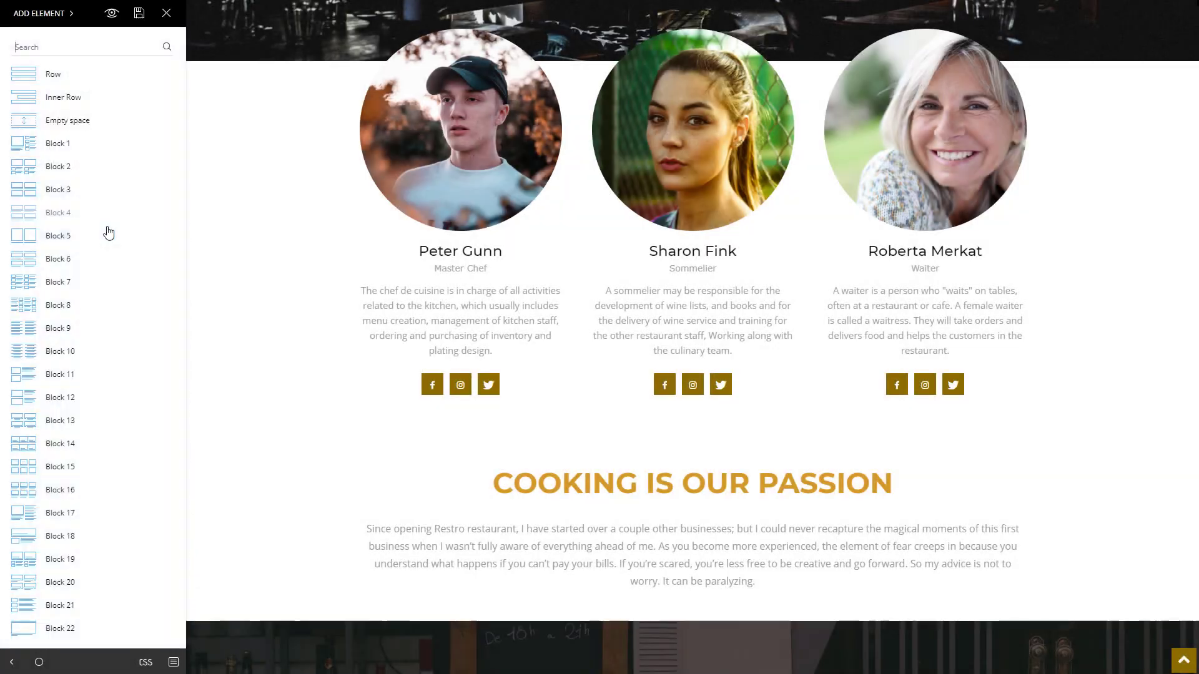
Add a new row below the story paragraph split into three columns.
left_click_drag(54, 74, 643, 627)
left_click(168, 114)
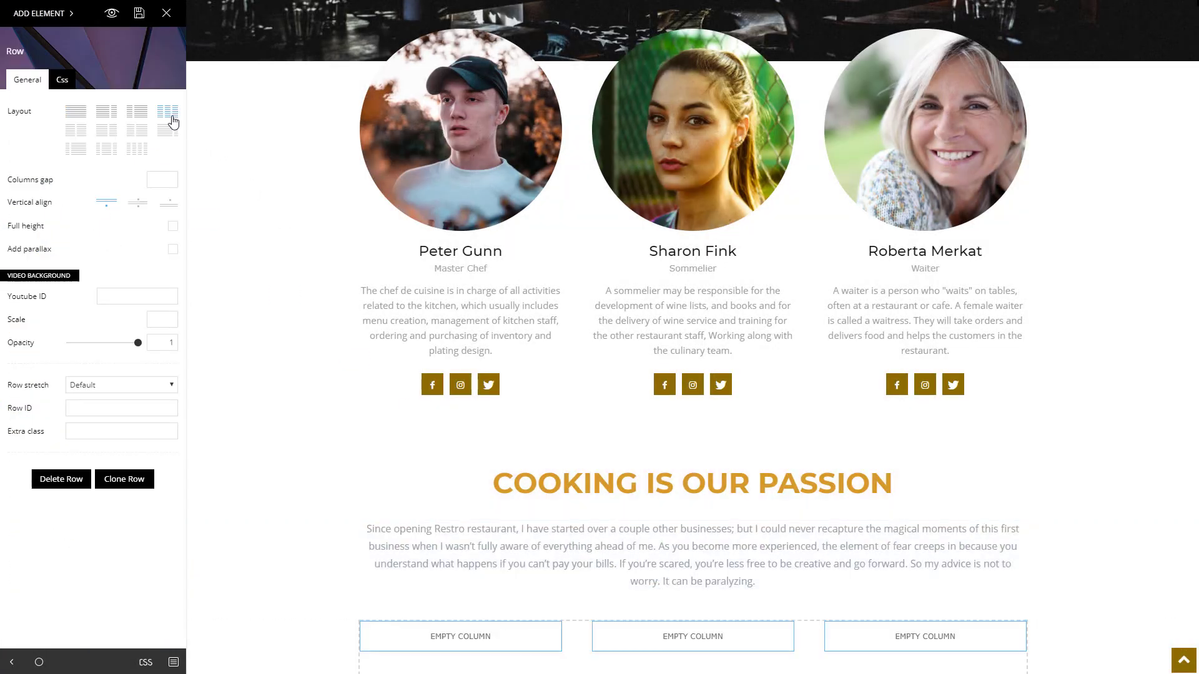
scroll(257, 290, "down", 3)
Place a default Icon box in the first column of the new row.
left_click(55, 14)
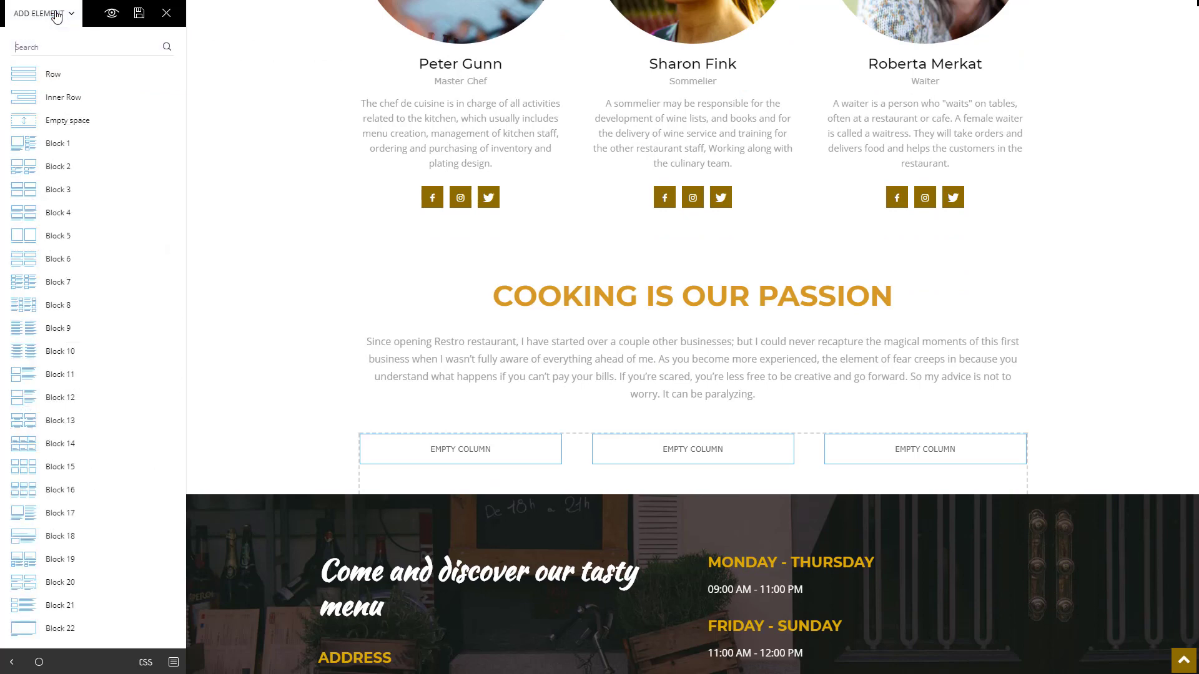
type("icon")
left_click_drag(61, 132, 477, 438)
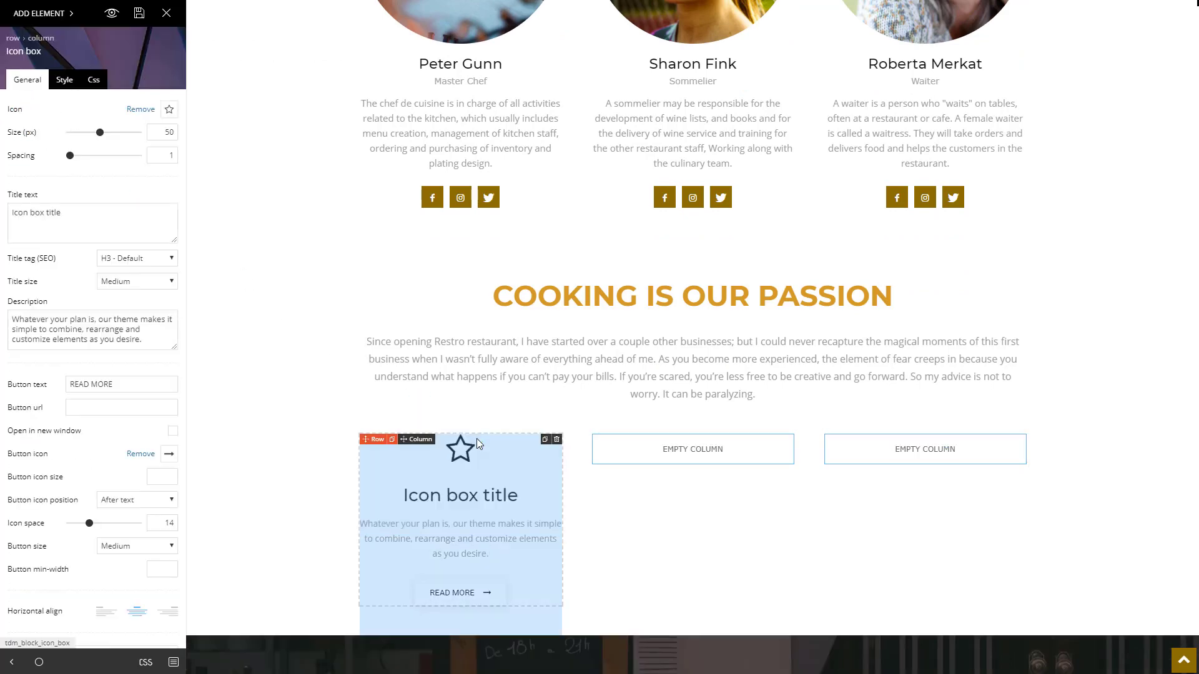
scroll(325, 403, "down", 2)
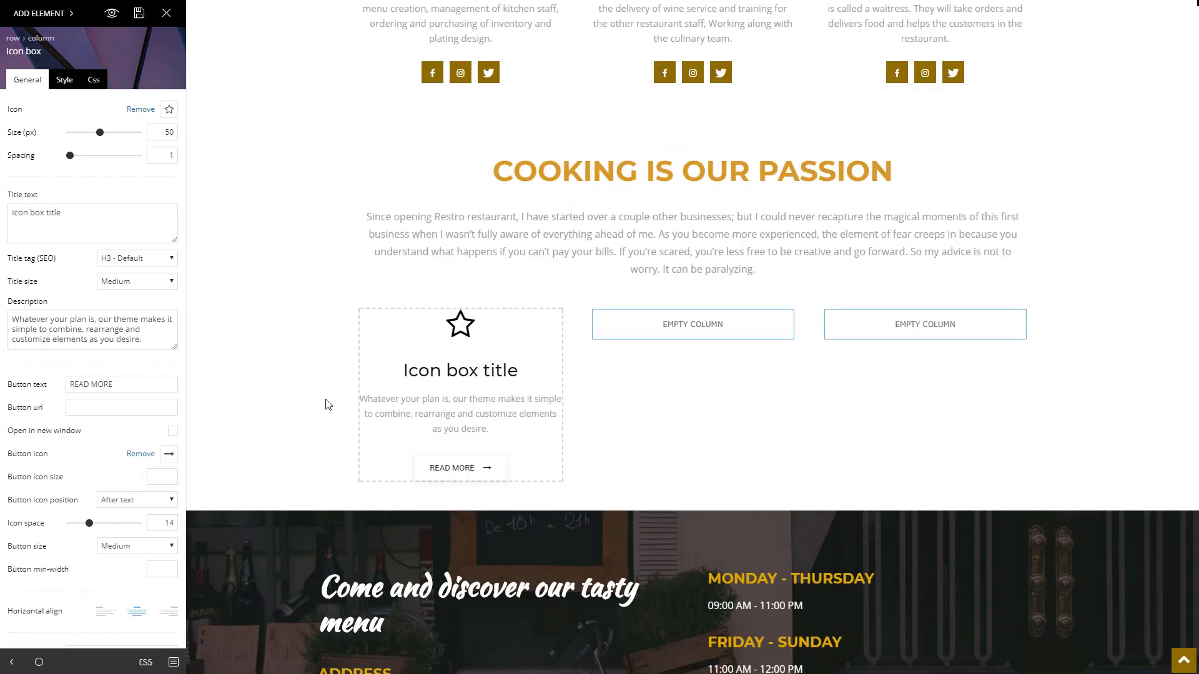
Choose the carrot icon from the tagDiv Multi-purpose set for the icon box.
left_click(170, 111)
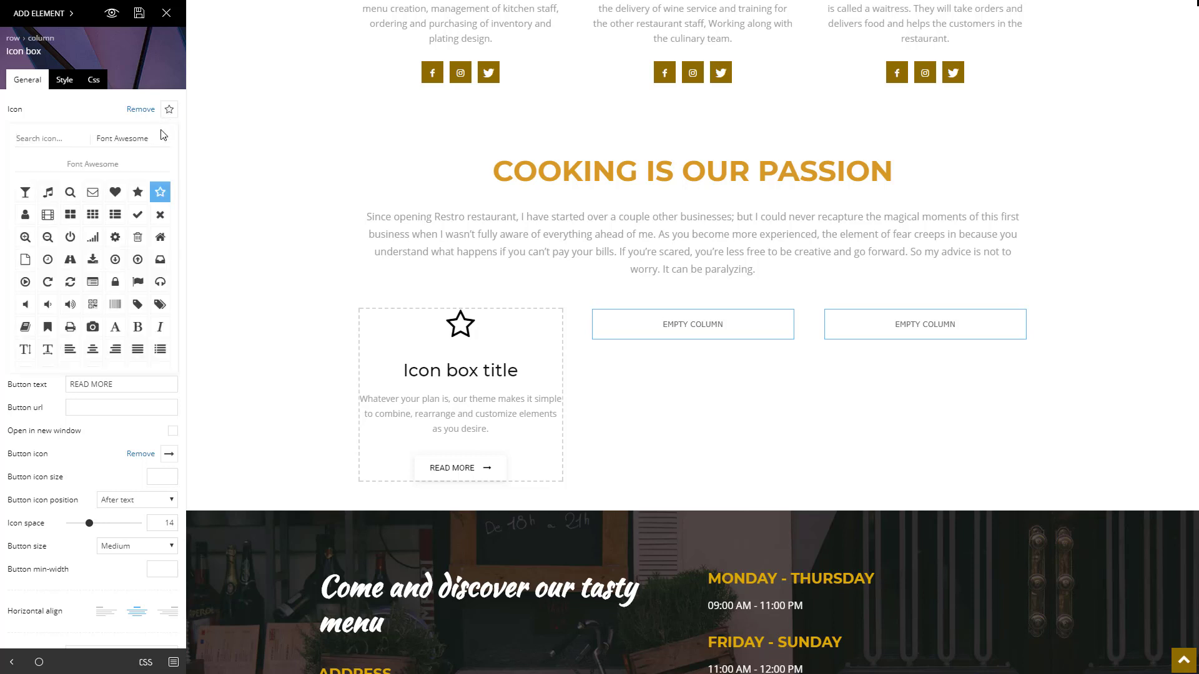
left_click(162, 140)
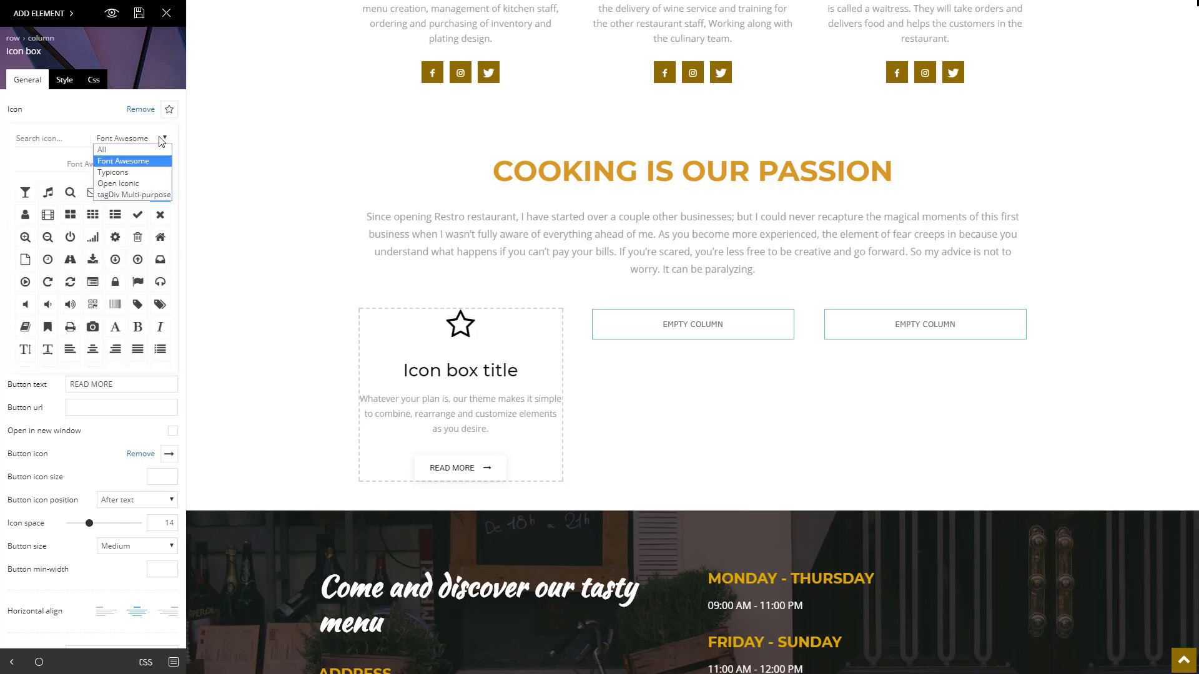
left_click(162, 194)
scroll(121, 277, "down", 5)
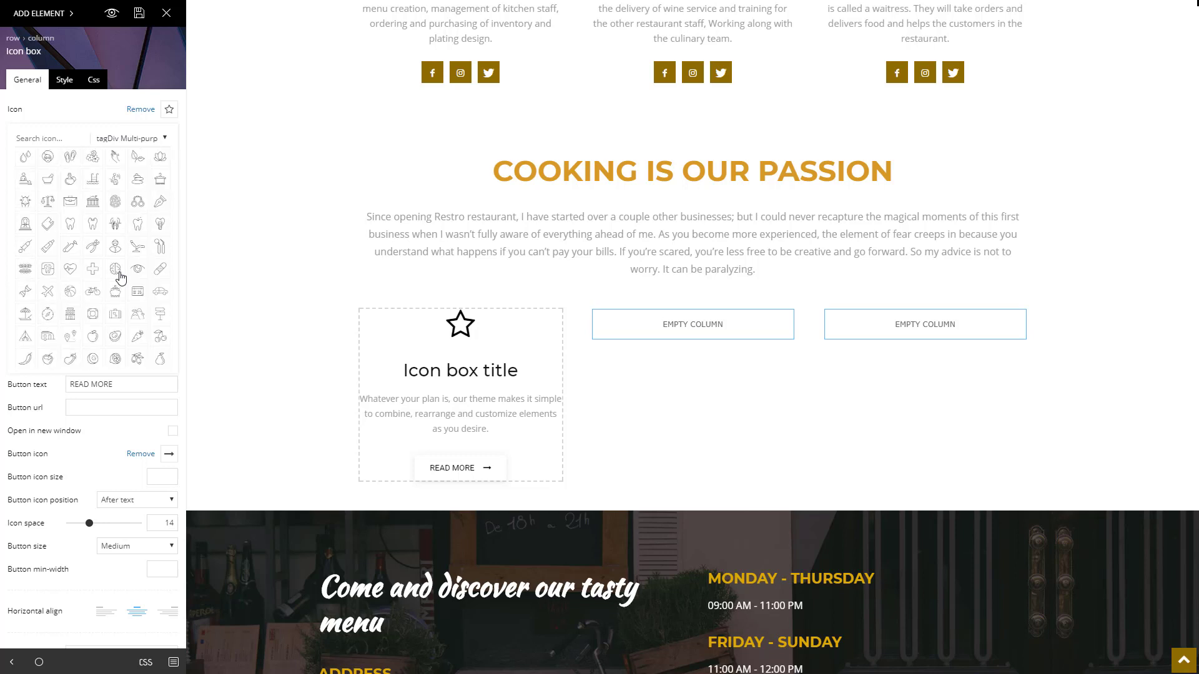
left_click(134, 339)
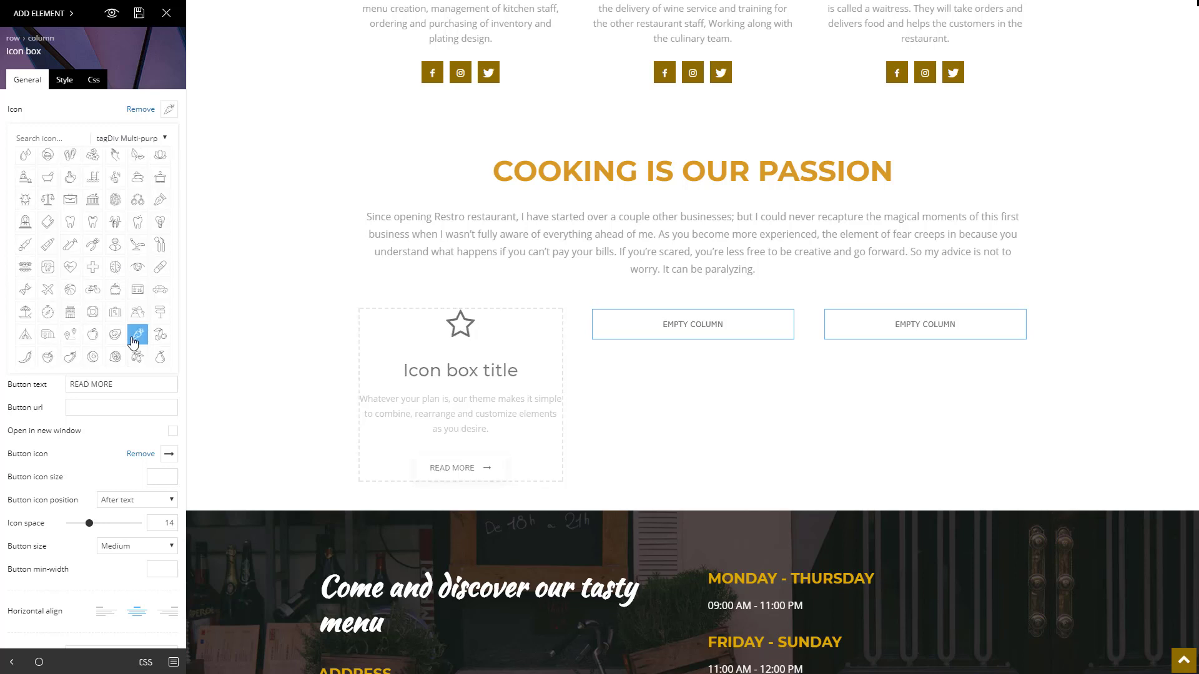
left_click(80, 112)
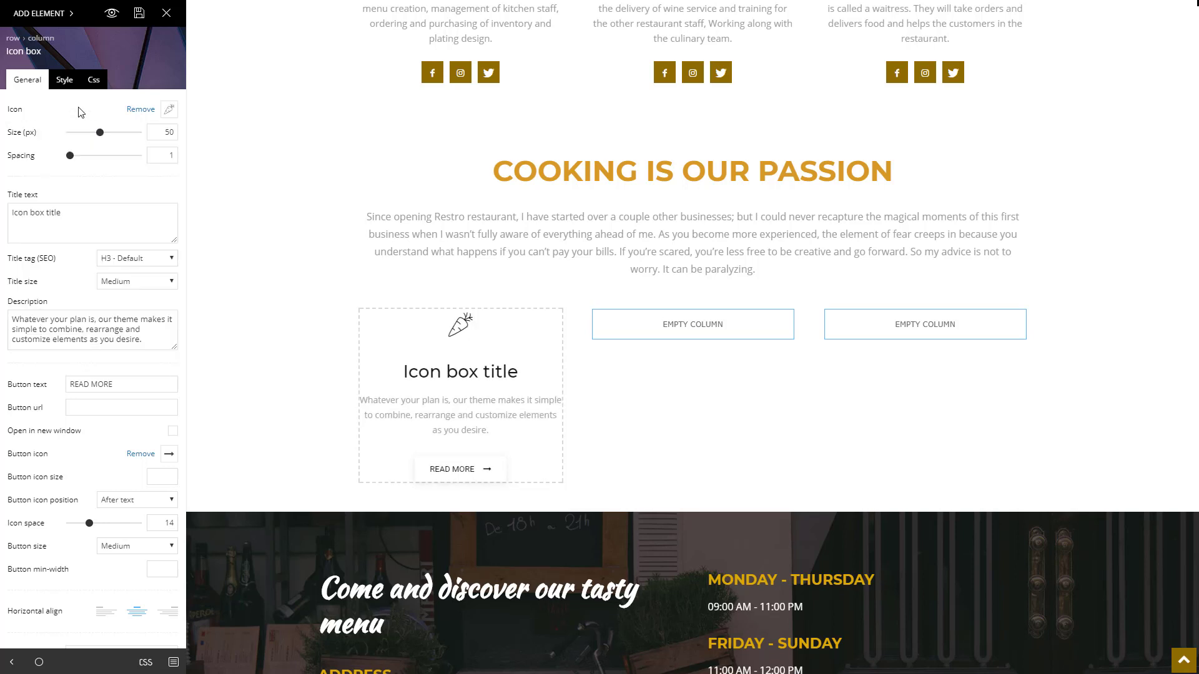
Set the icon size to 70 and clear the READ MORE button text.
left_click(163, 132)
type("70")
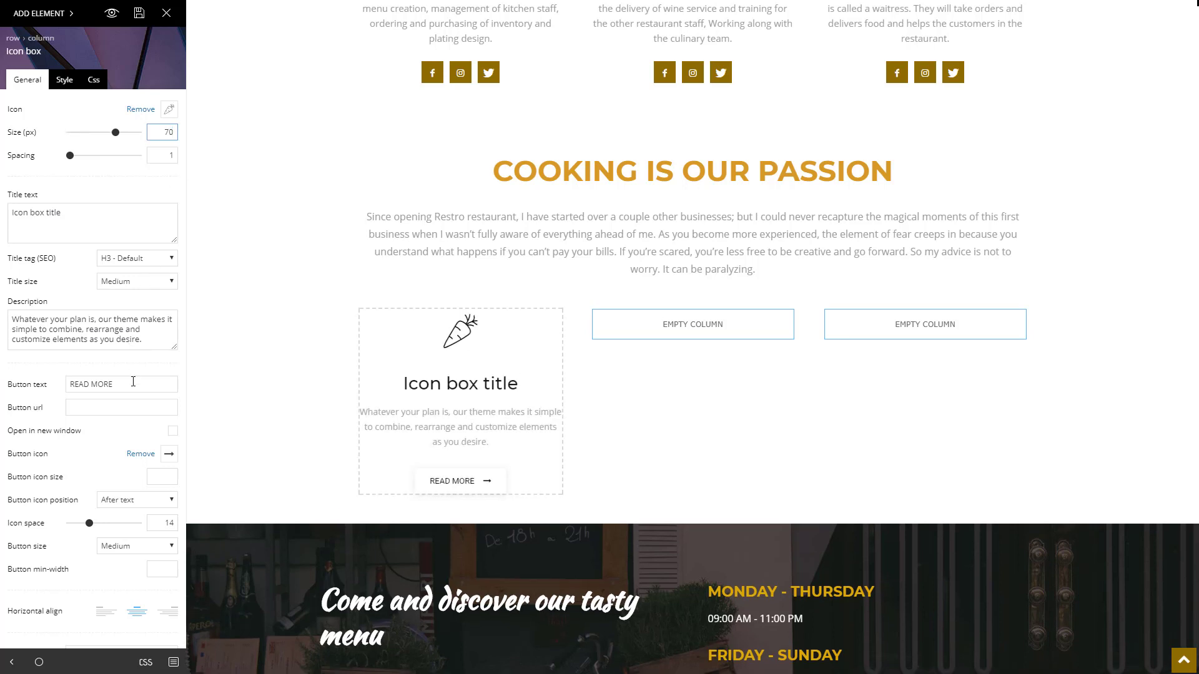
left_click_drag(133, 381, 38, 382)
key("BackSpace")
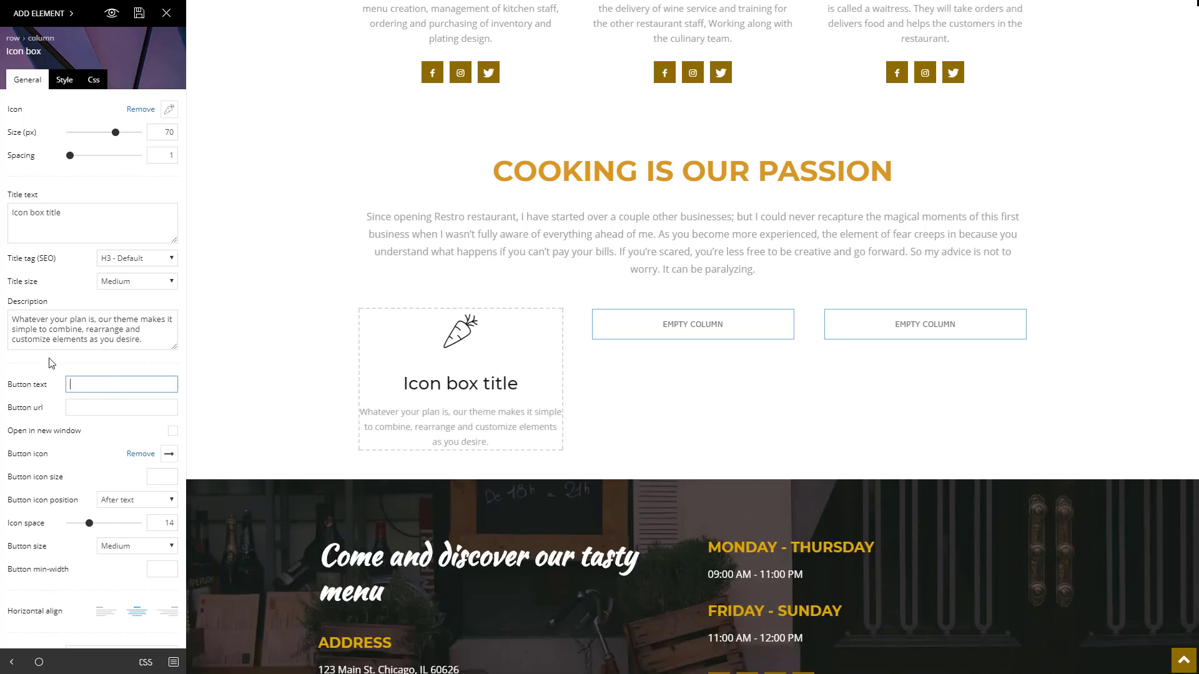
left_click(65, 80)
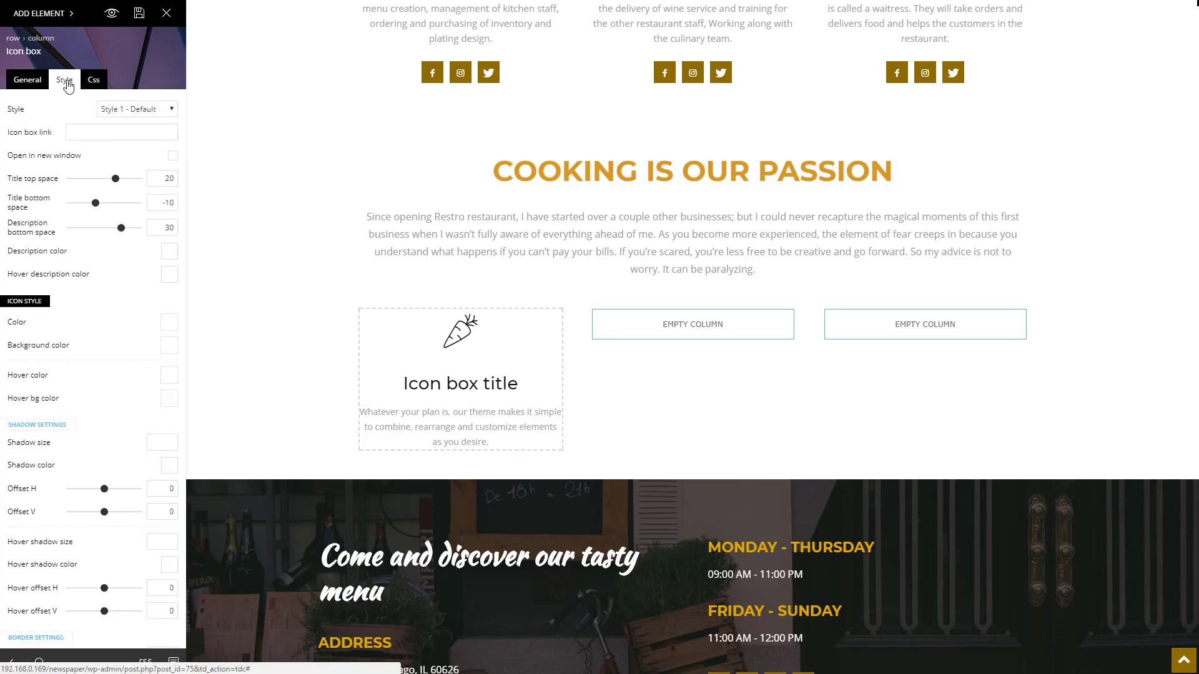
Apply Style 3 - Under with icon horizontal offset -30 and an orange icon.
left_click(122, 110)
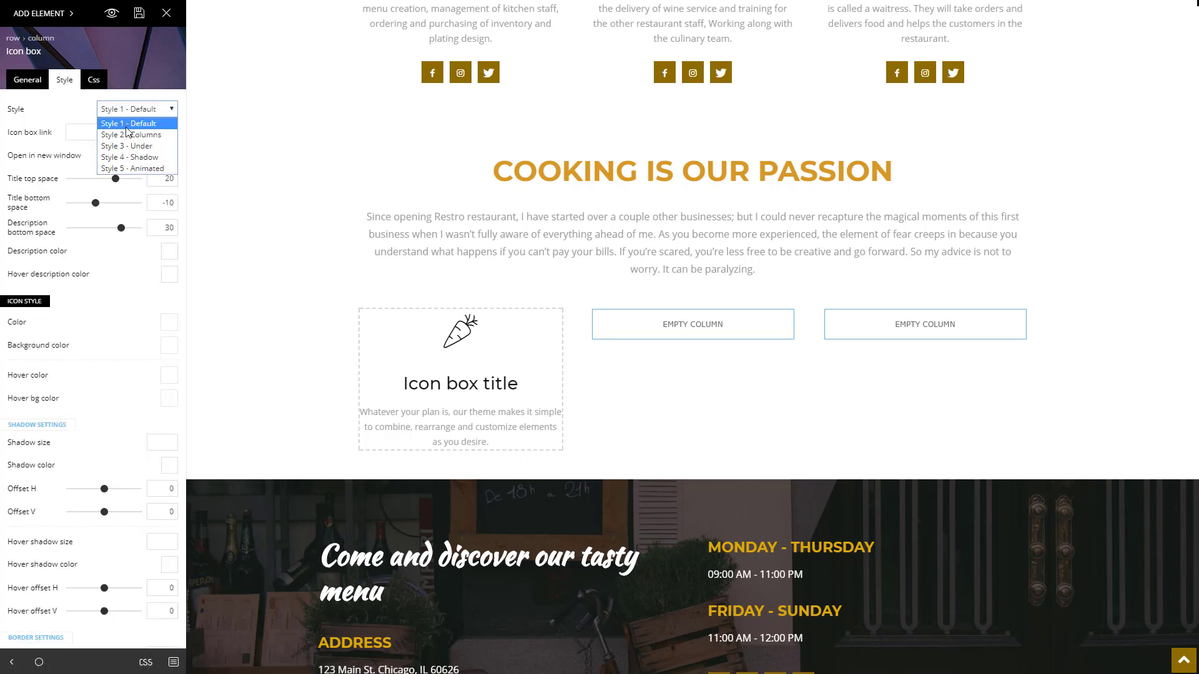
left_click(131, 146)
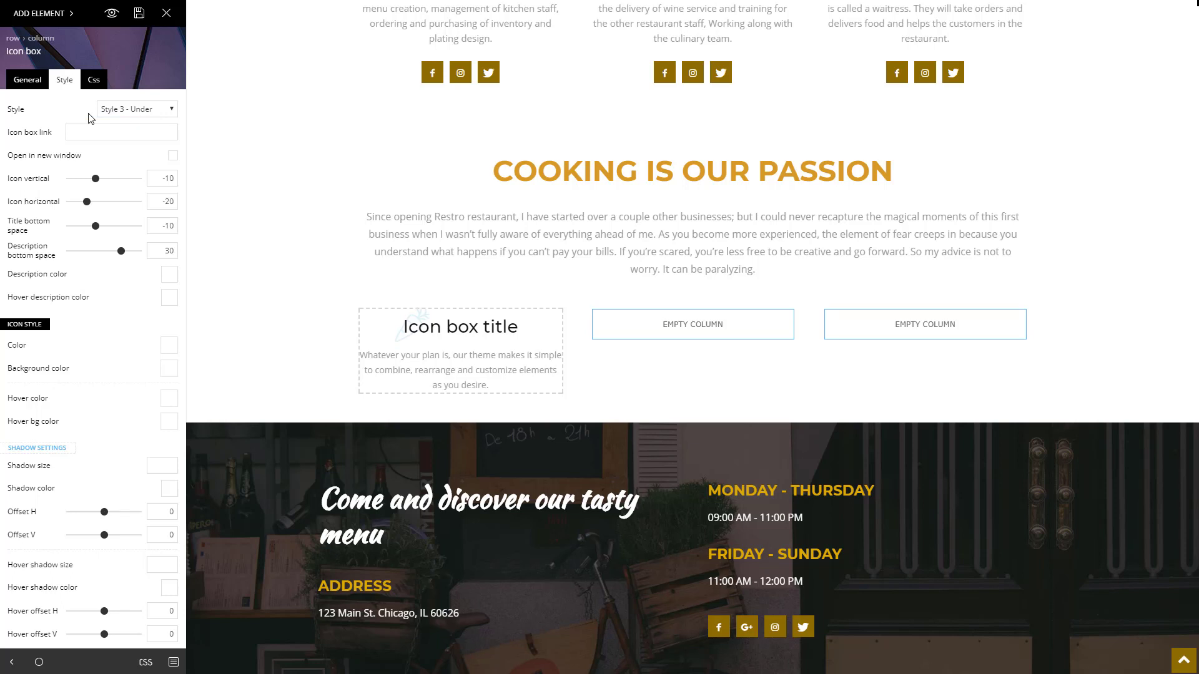
double_click(166, 201)
type("-30")
left_click(169, 348)
left_click(70, 565)
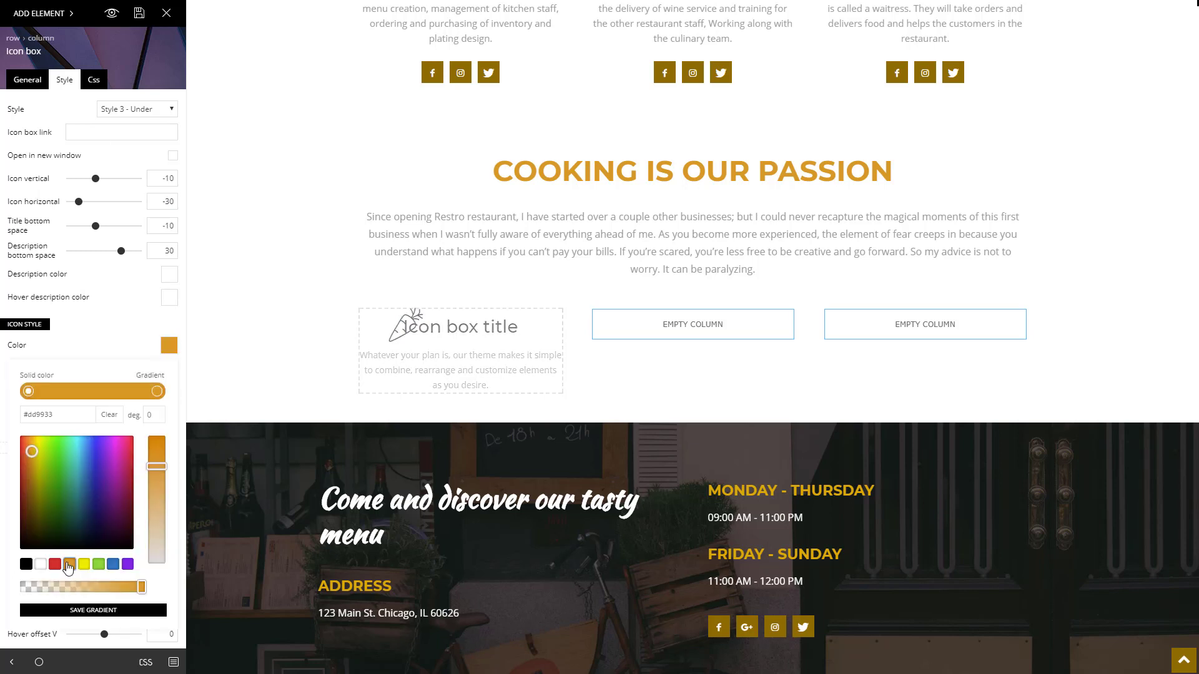
left_click(81, 344)
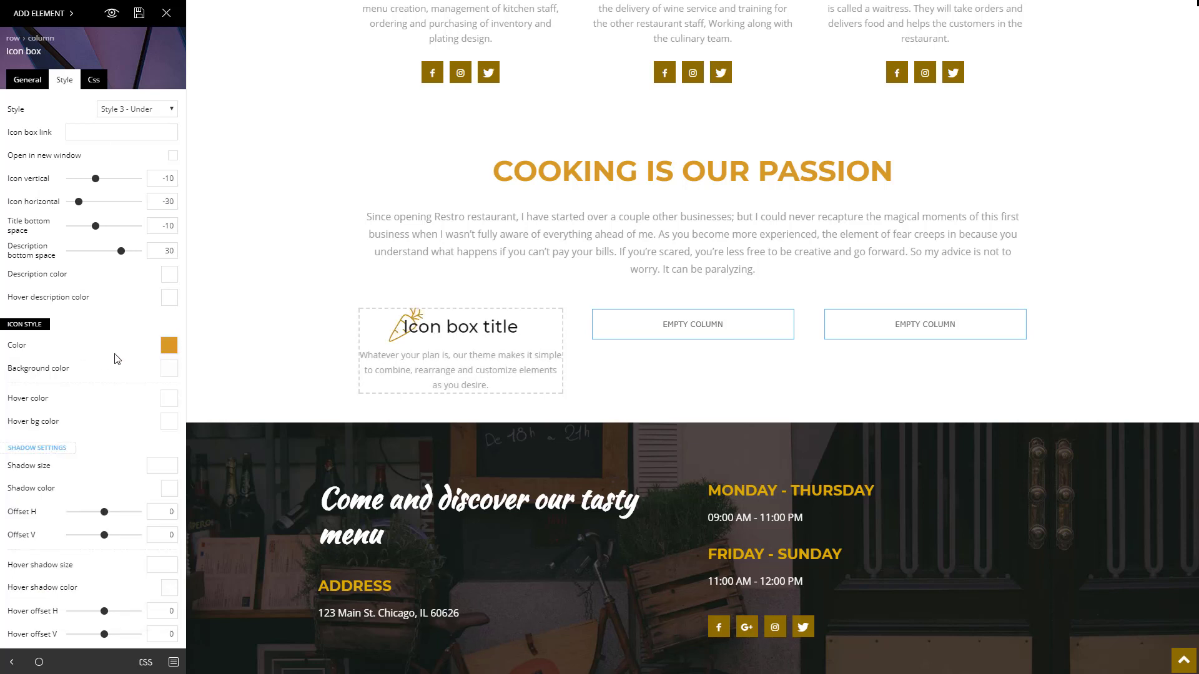
Give the icon a pale orange background at 0.18 alpha with border radius 50.
left_click(165, 372)
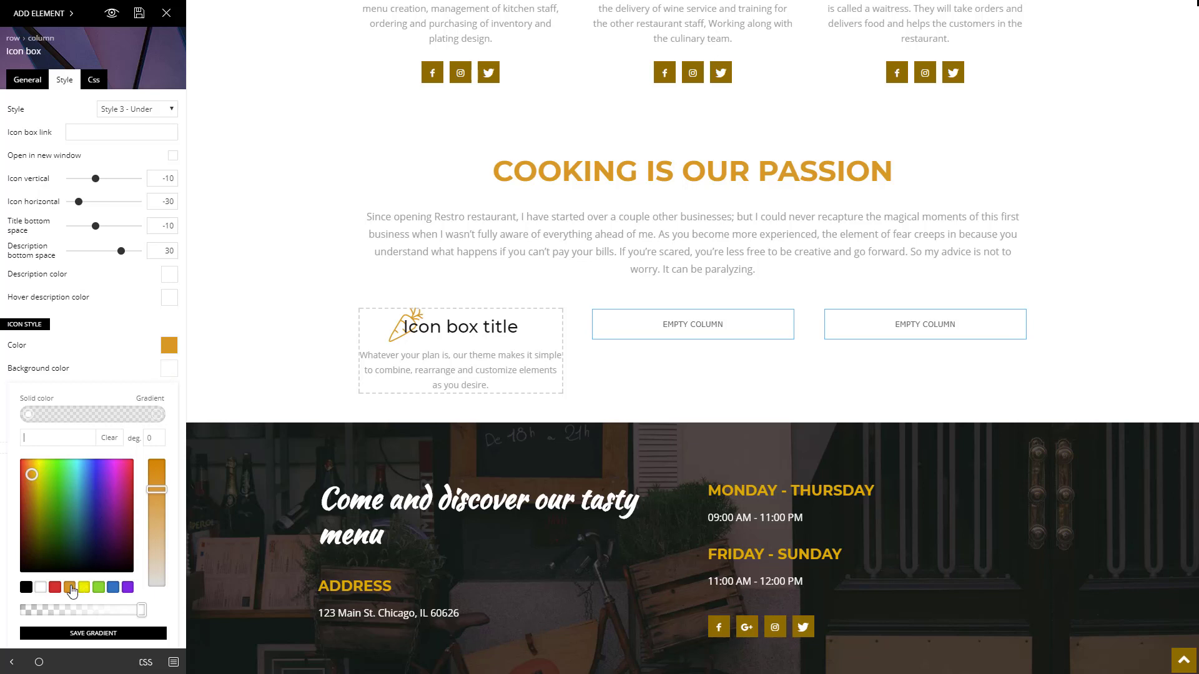
left_click(70, 587)
left_click_drag(142, 610, 43, 610)
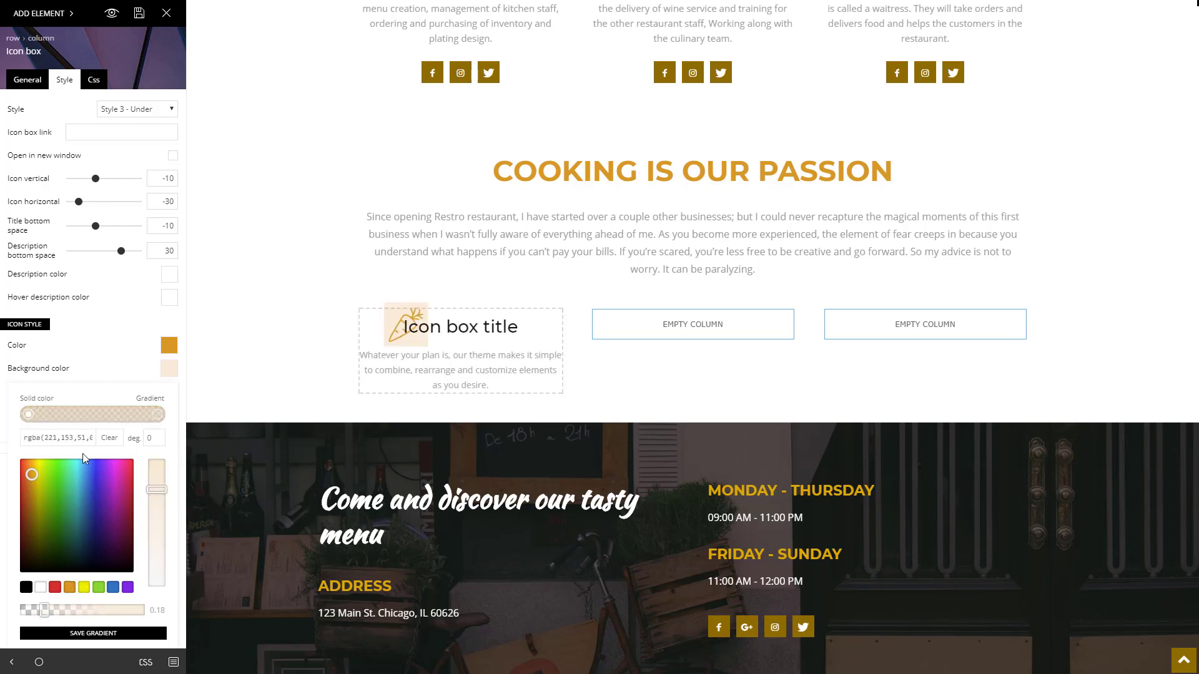
left_click(94, 354)
scroll(94, 354, "down", 4)
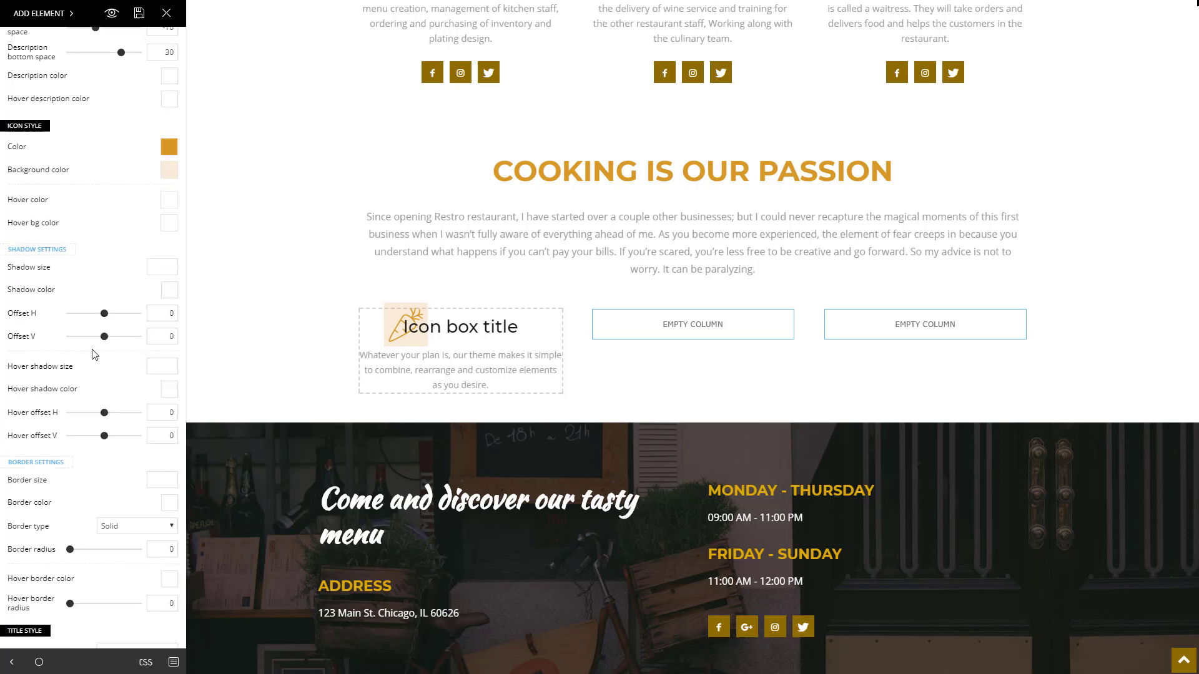
type("50")
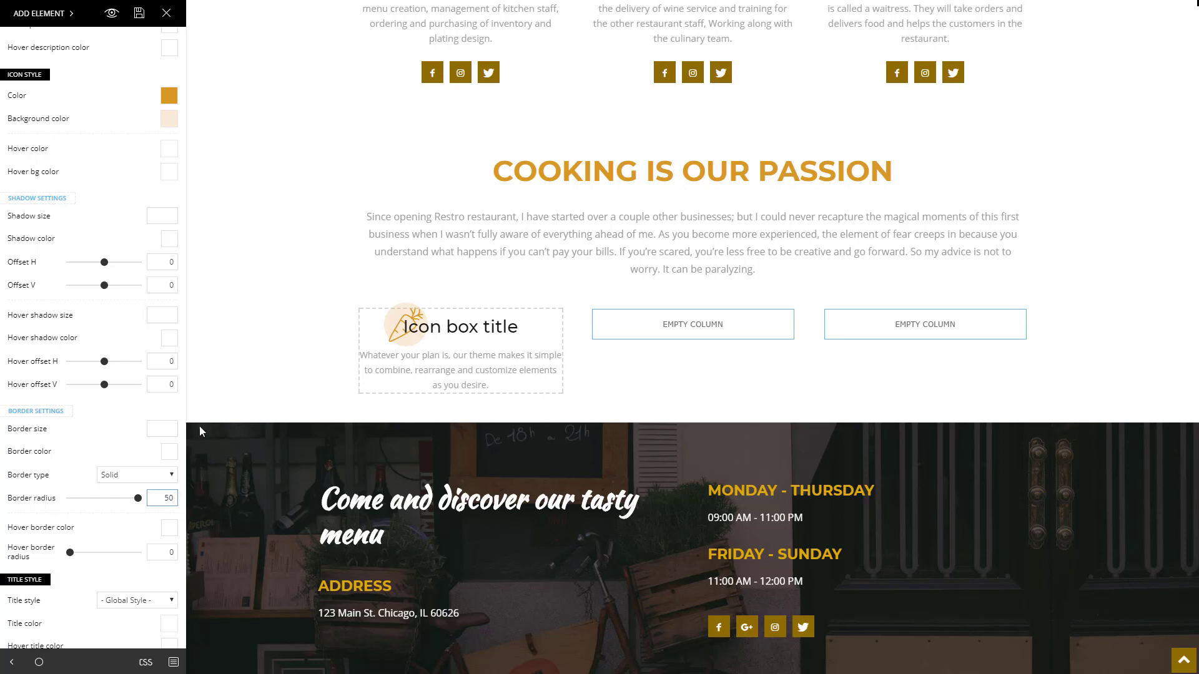
left_click(220, 372)
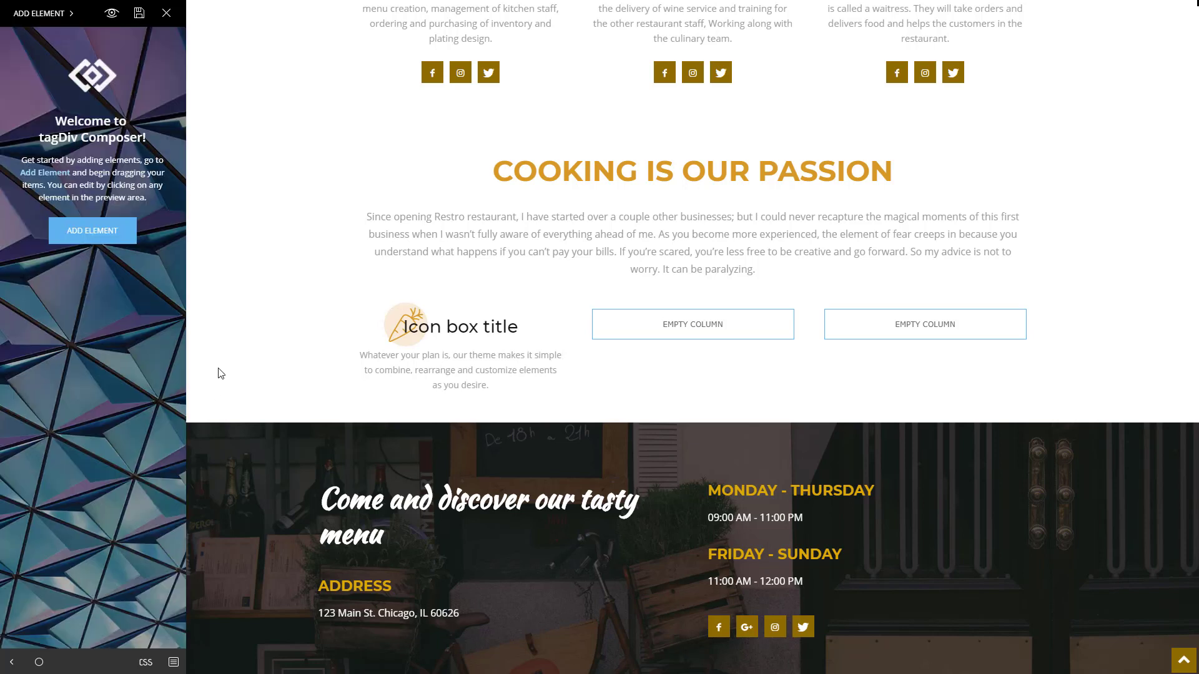
Duplicate the icon box twice, moving the copies into the middle and right columns.
left_click(485, 350)
left_click(544, 316)
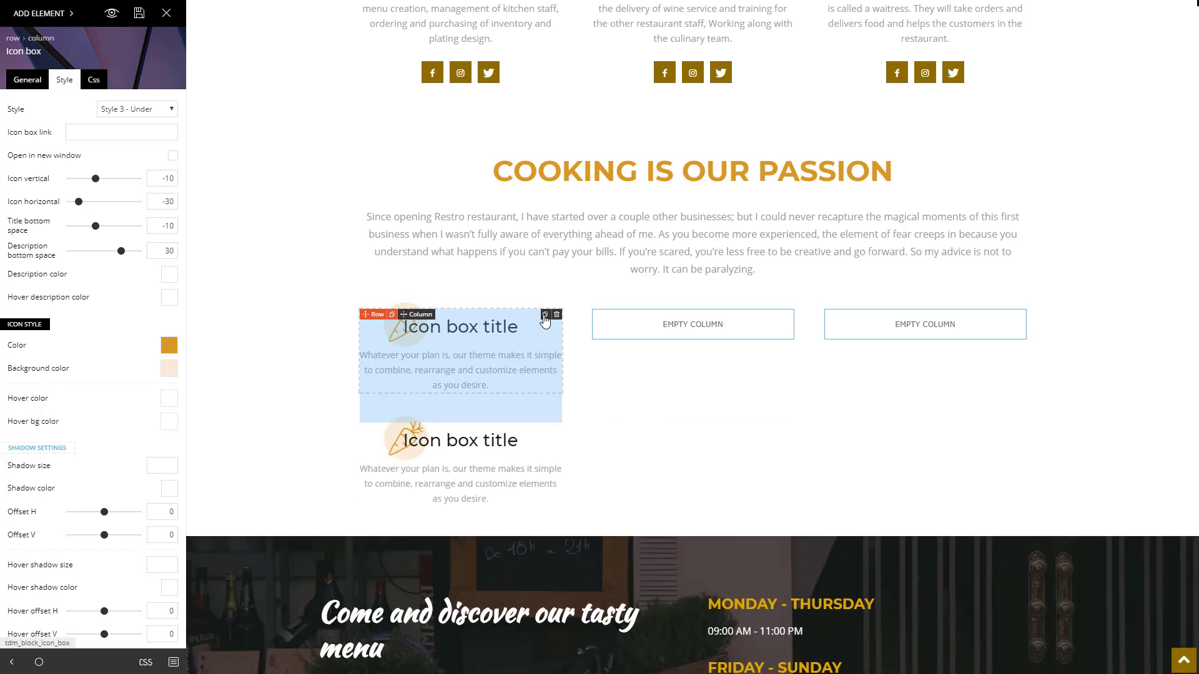
left_click_drag(507, 449, 668, 325)
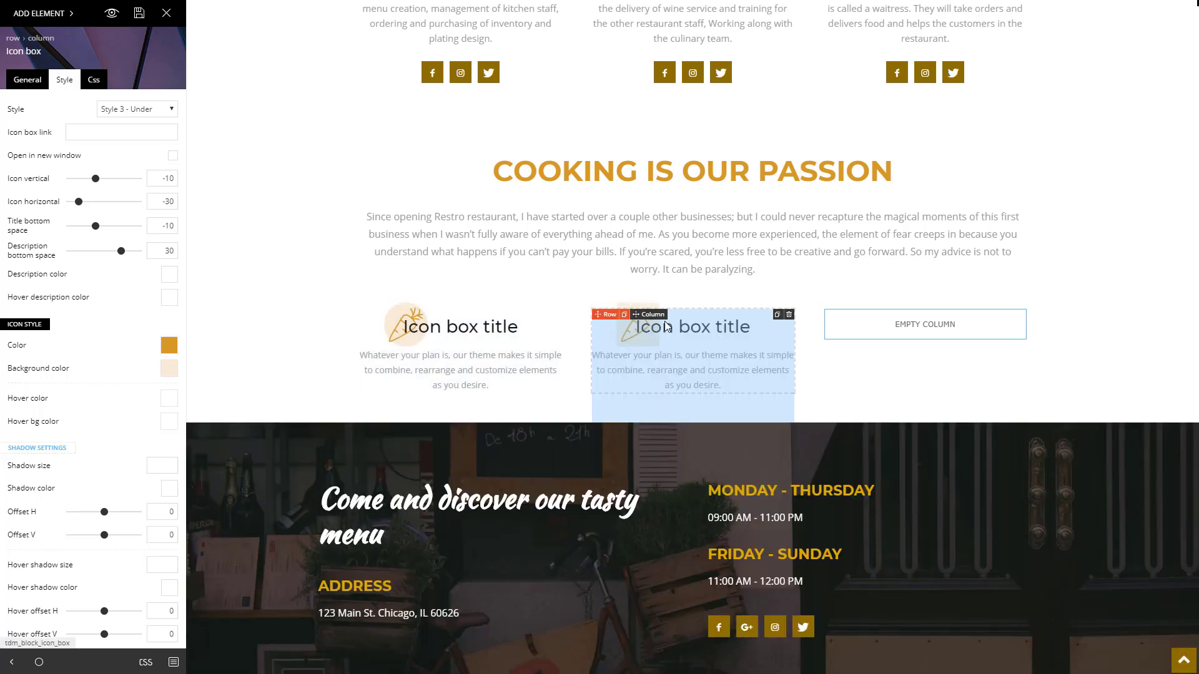
left_click(777, 314)
left_click_drag(718, 467, 1016, 320)
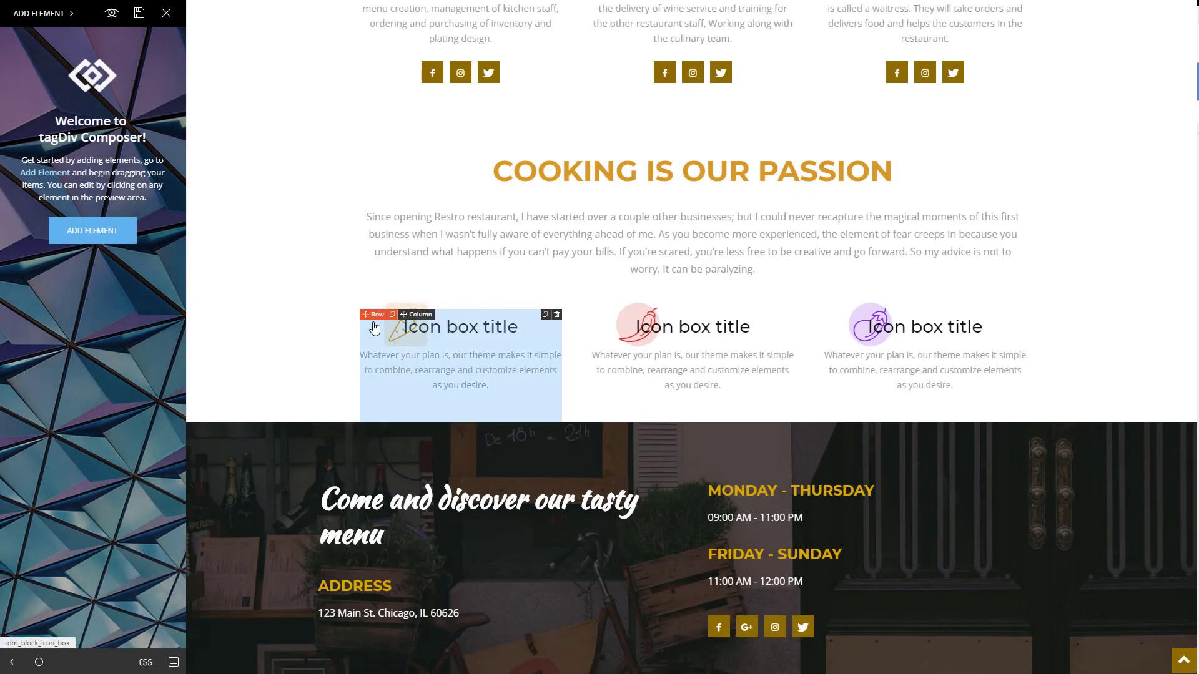
Set the icon box row's top and bottom padding to 20.
left_click(375, 312)
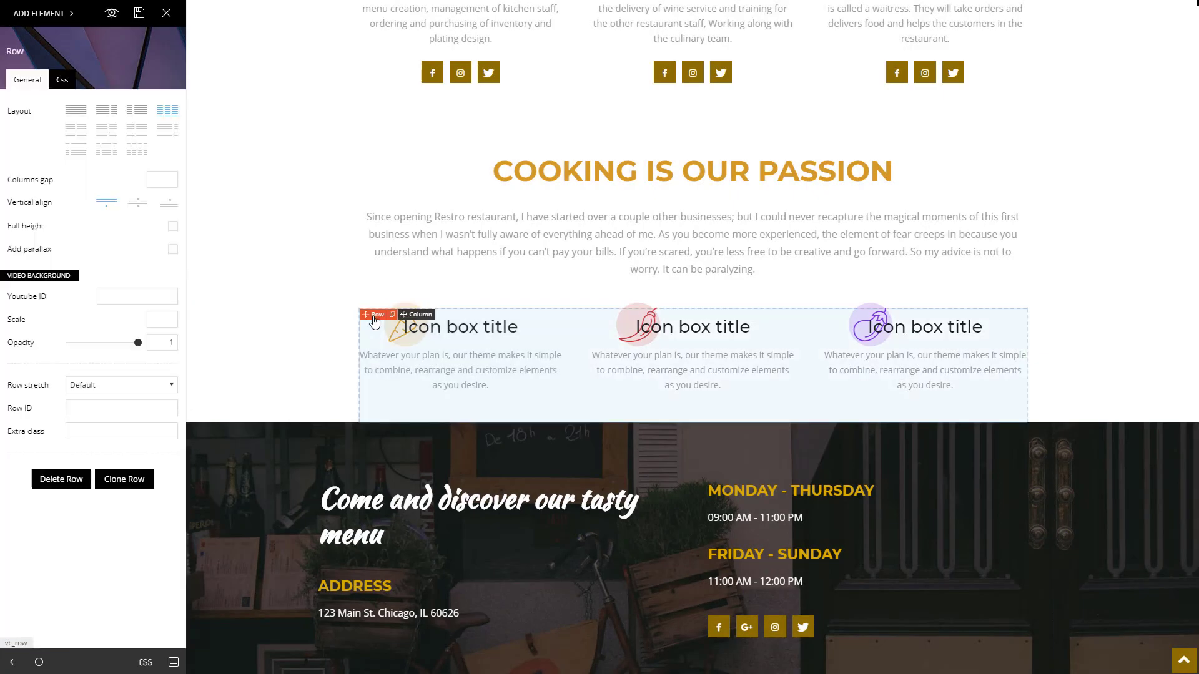
left_click(62, 79)
left_click(91, 177)
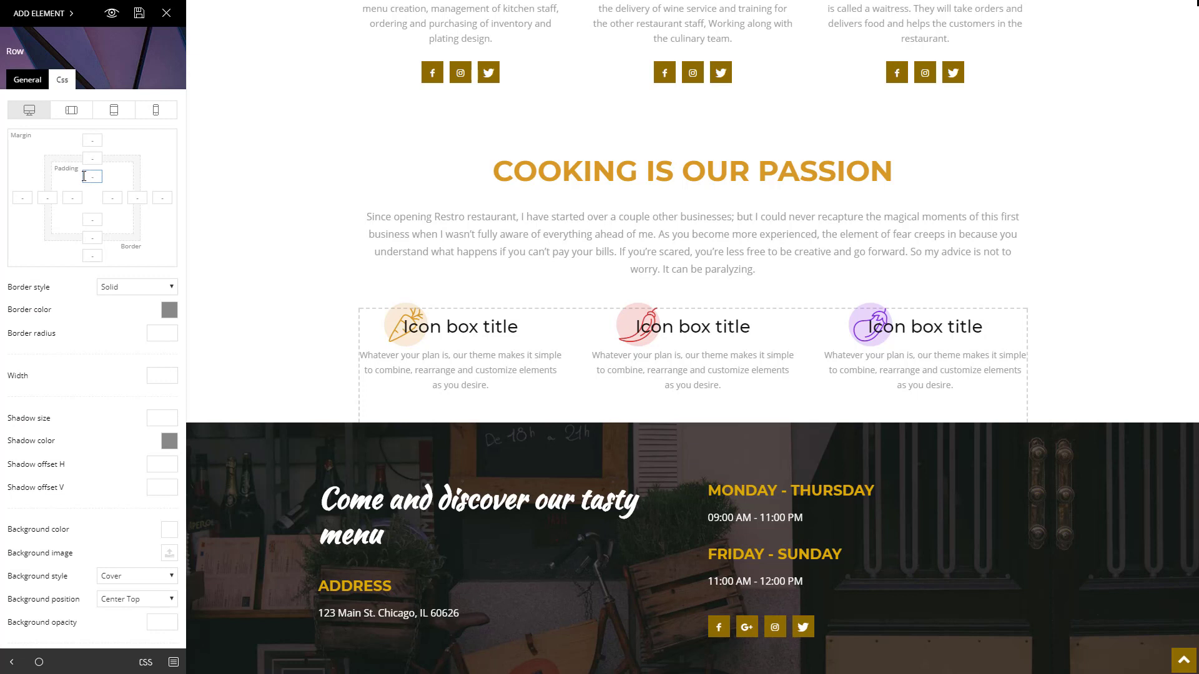
left_click(92, 220)
type("20")
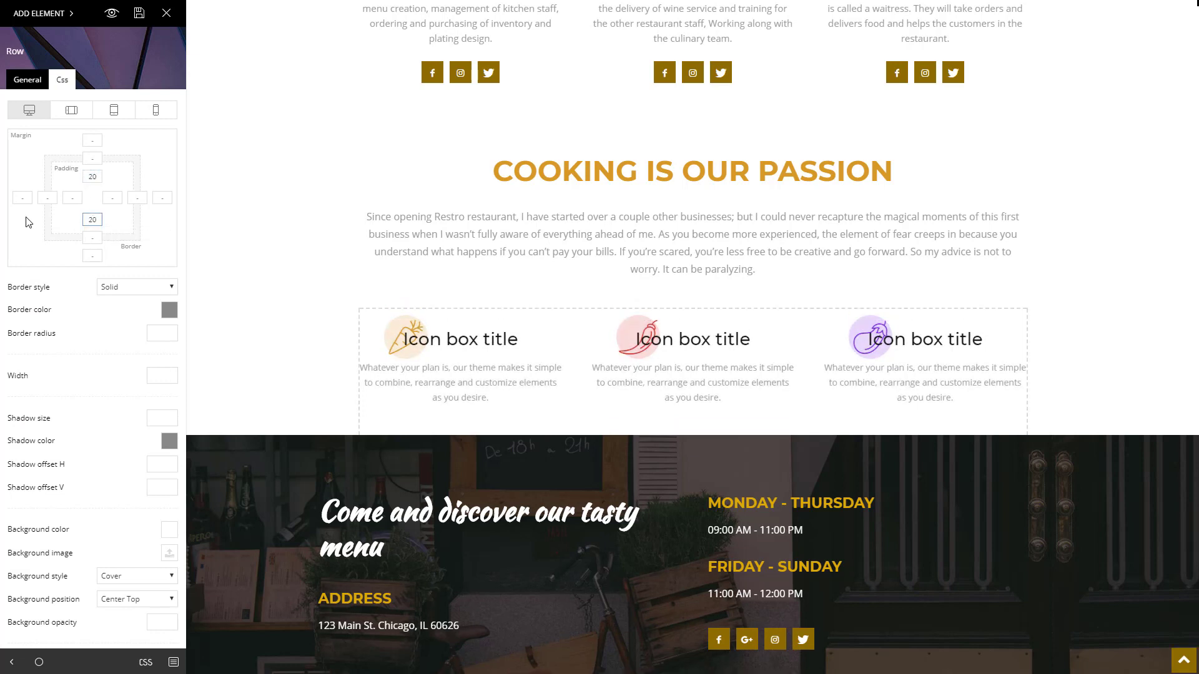
Save the page and scroll the live Restro page to check the icon boxes.
left_click(139, 18)
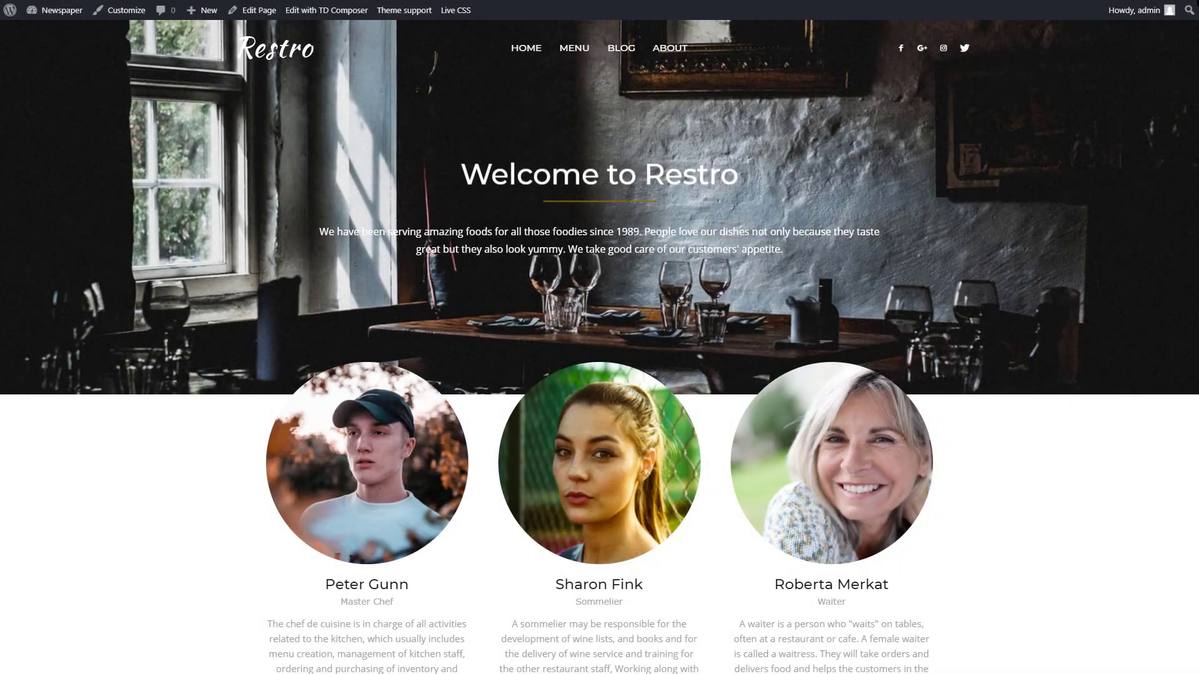
scroll(600, 346, "down", 12)
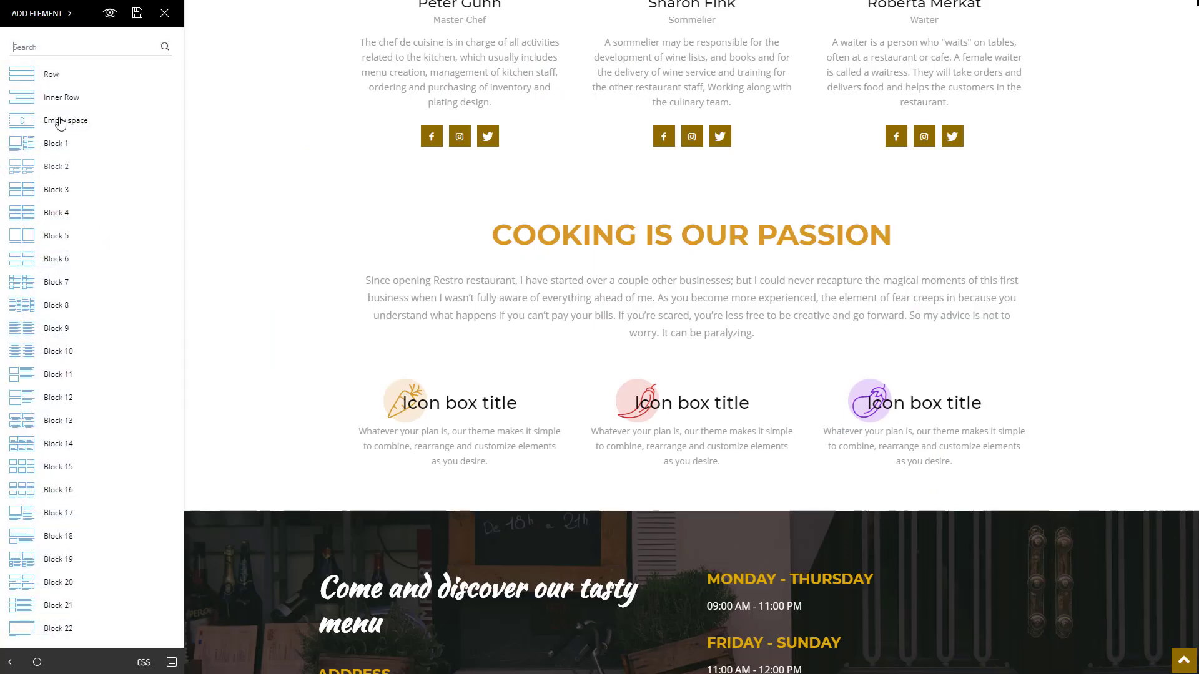
Add a new row below the icon boxes with a Call to action element in it.
left_click_drag(51, 73, 387, 493)
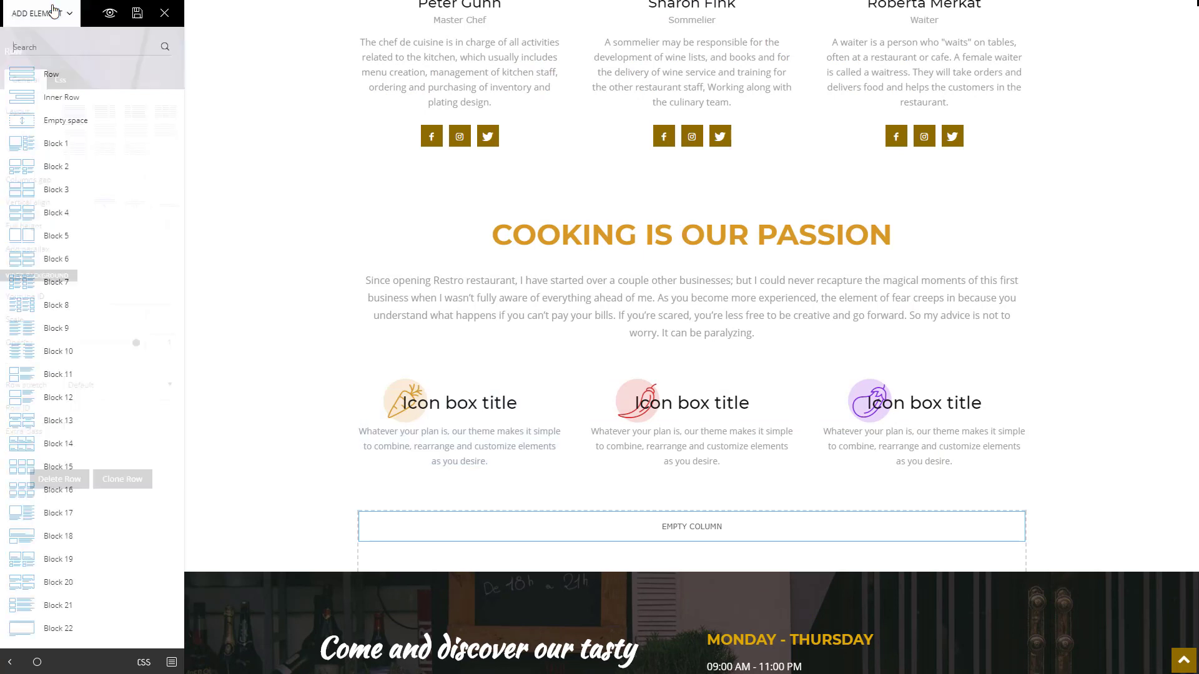
type("call")
left_click_drag(59, 112, 549, 526)
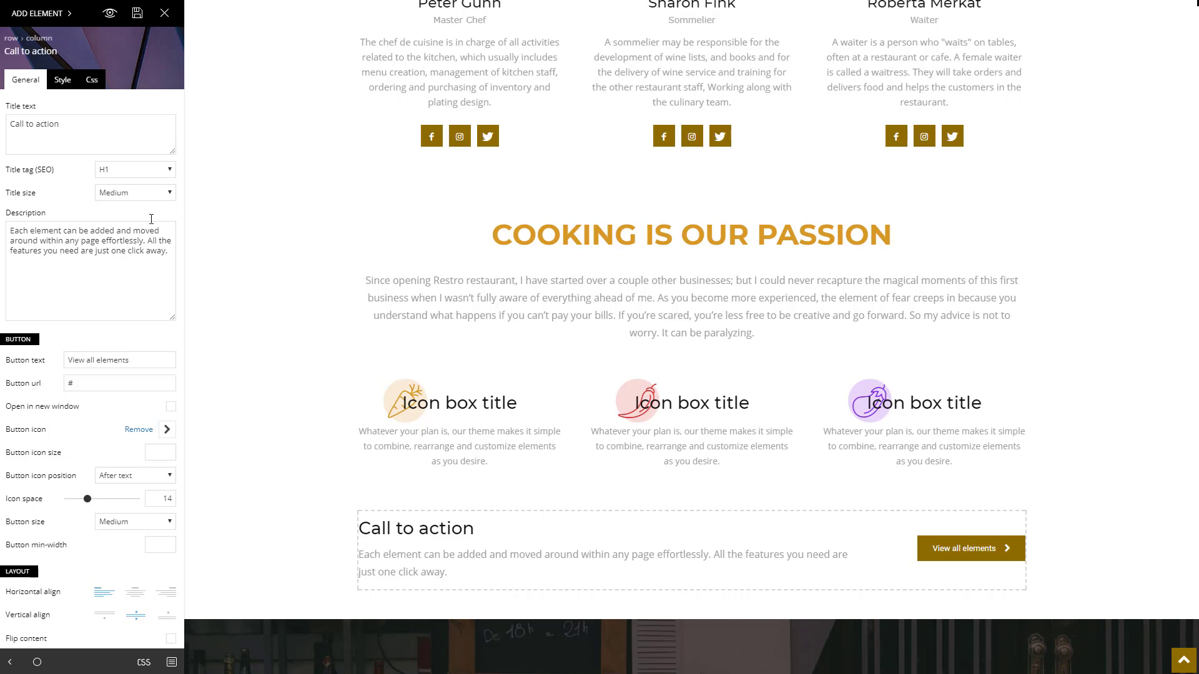
Set the title 'Make a reservation' at Big size and the description 'Our place is usually crowded, so it wouldn't hurt to make a reservation in good time.'.
triple_click(86, 128)
type("Make a reservation")
left_click(170, 193)
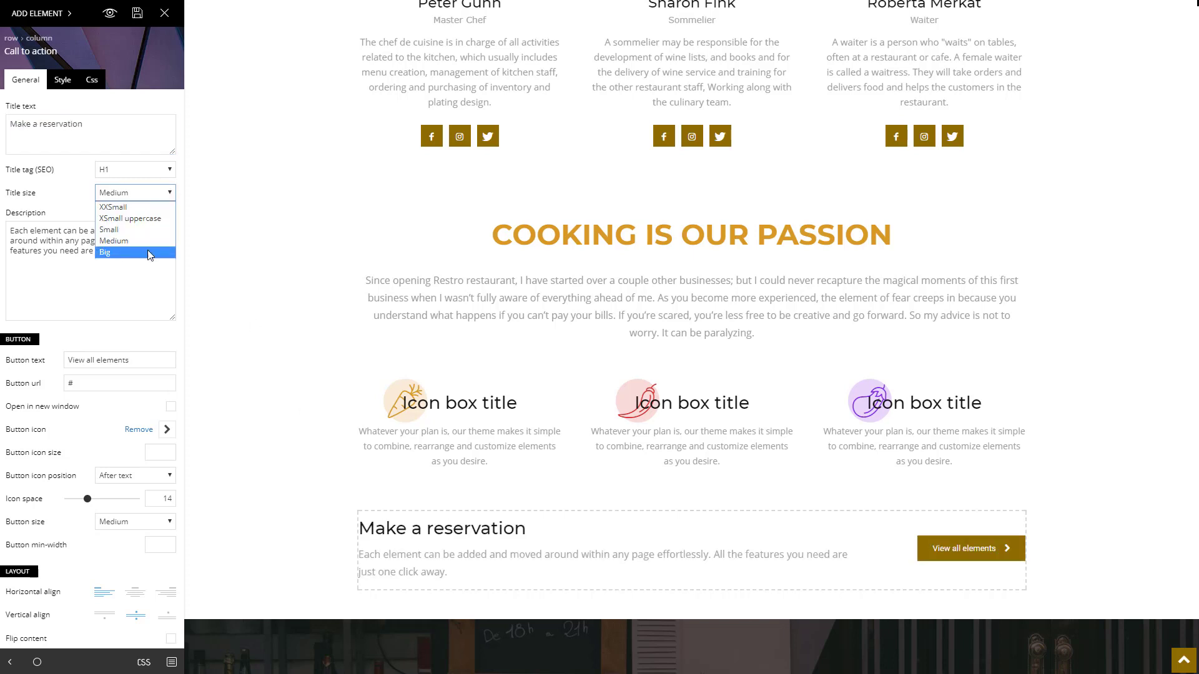
left_click(150, 253)
triple_click(150, 255)
type("Our place is usually crowded, so it wouldn't hurt to make a reservation in good time.")
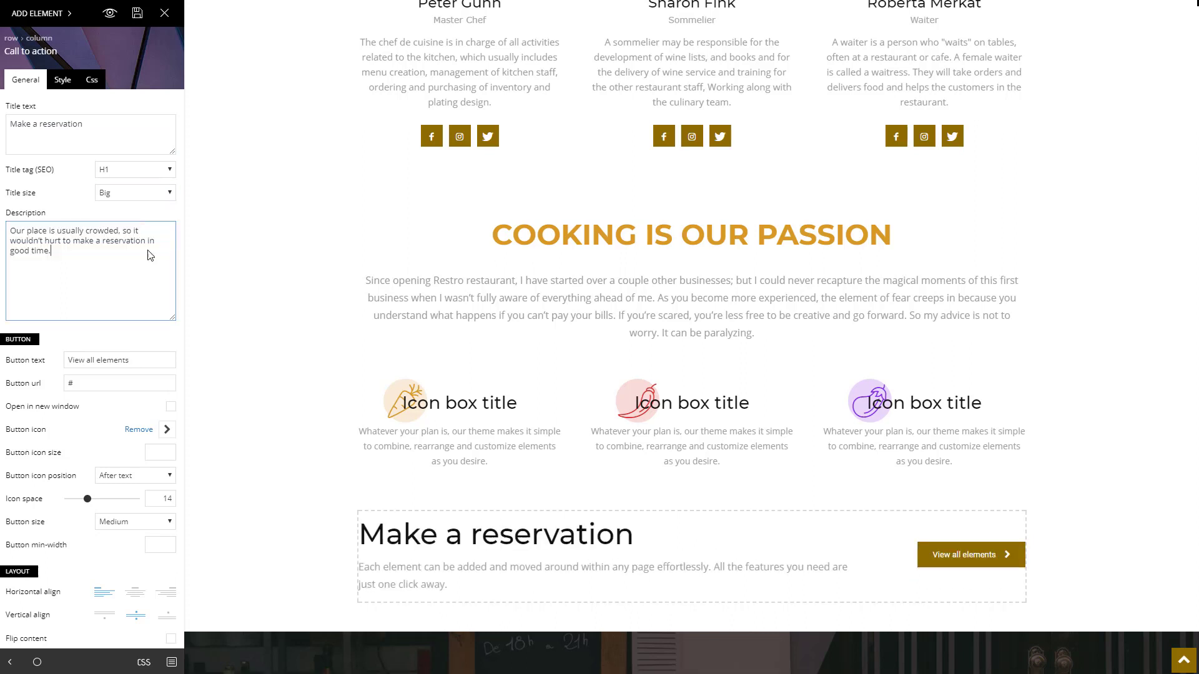
Make a Large 'Book a table' button with the pasted booking link and a star icon spaced 6.
triple_click(150, 360)
type("Book a table")
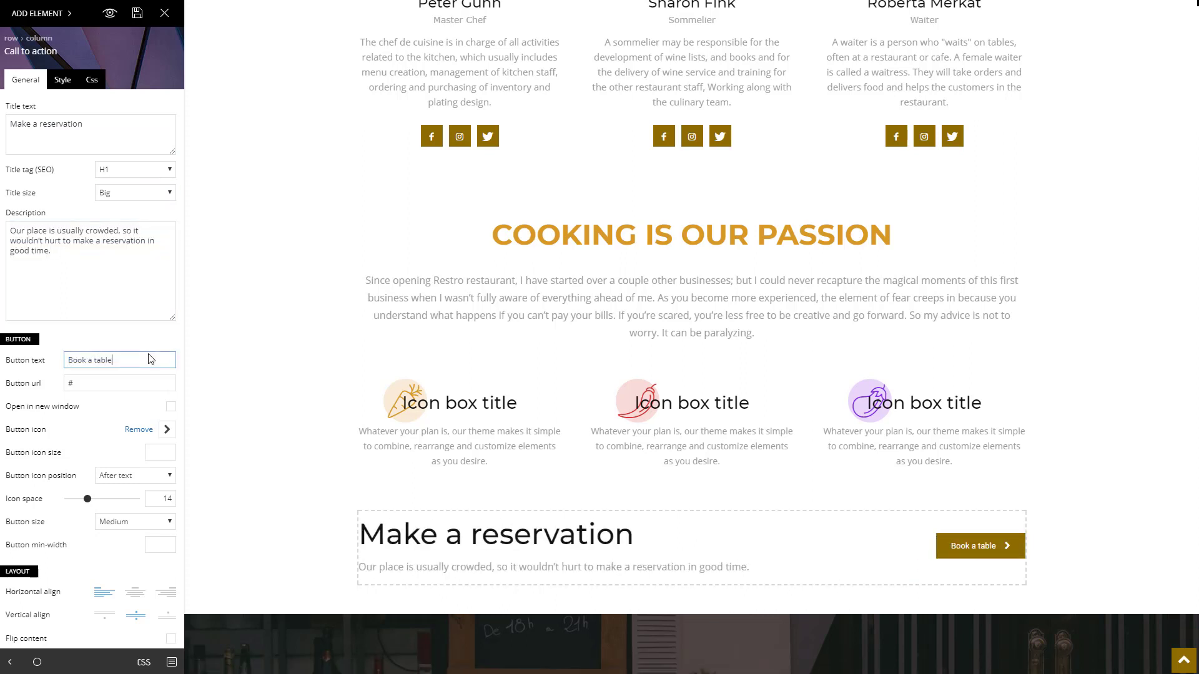
triple_click(121, 388)
key("ctrl+v")
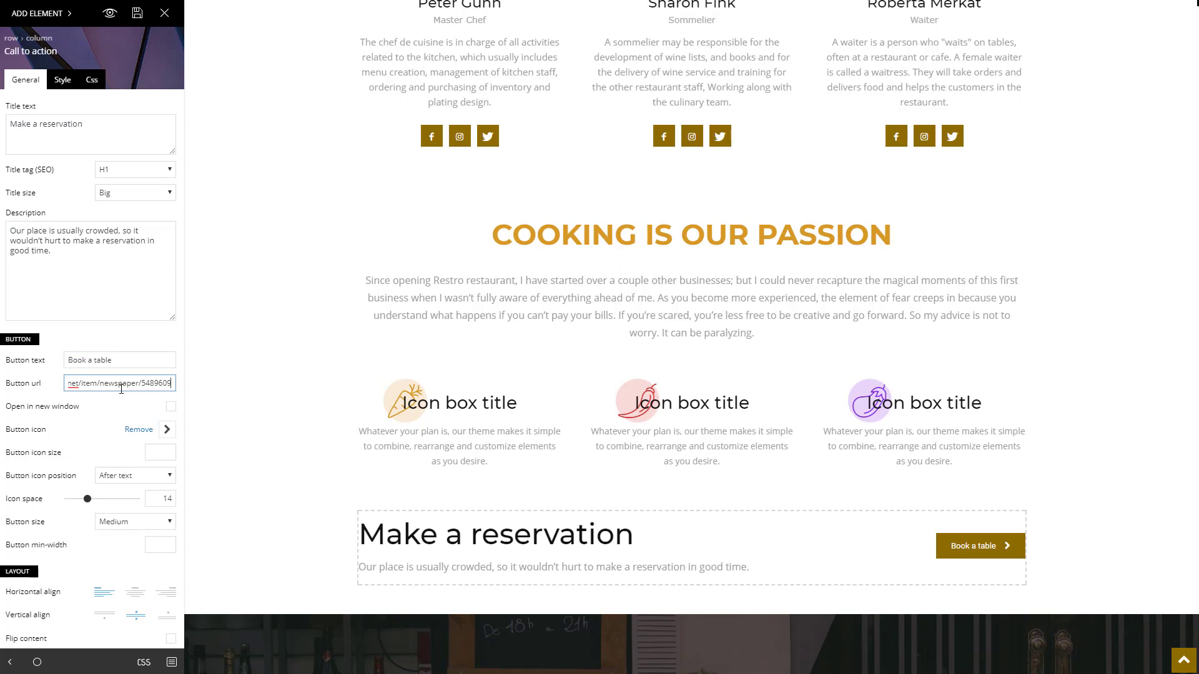
left_click(167, 429)
left_click(136, 513)
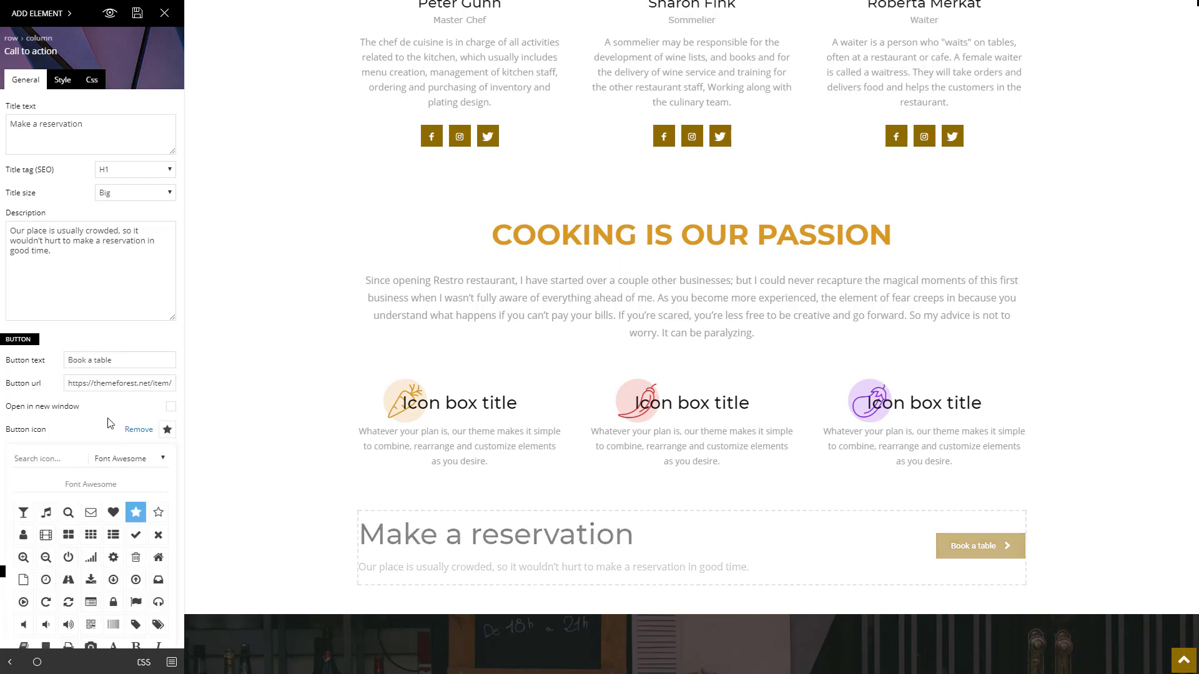
double_click(170, 501)
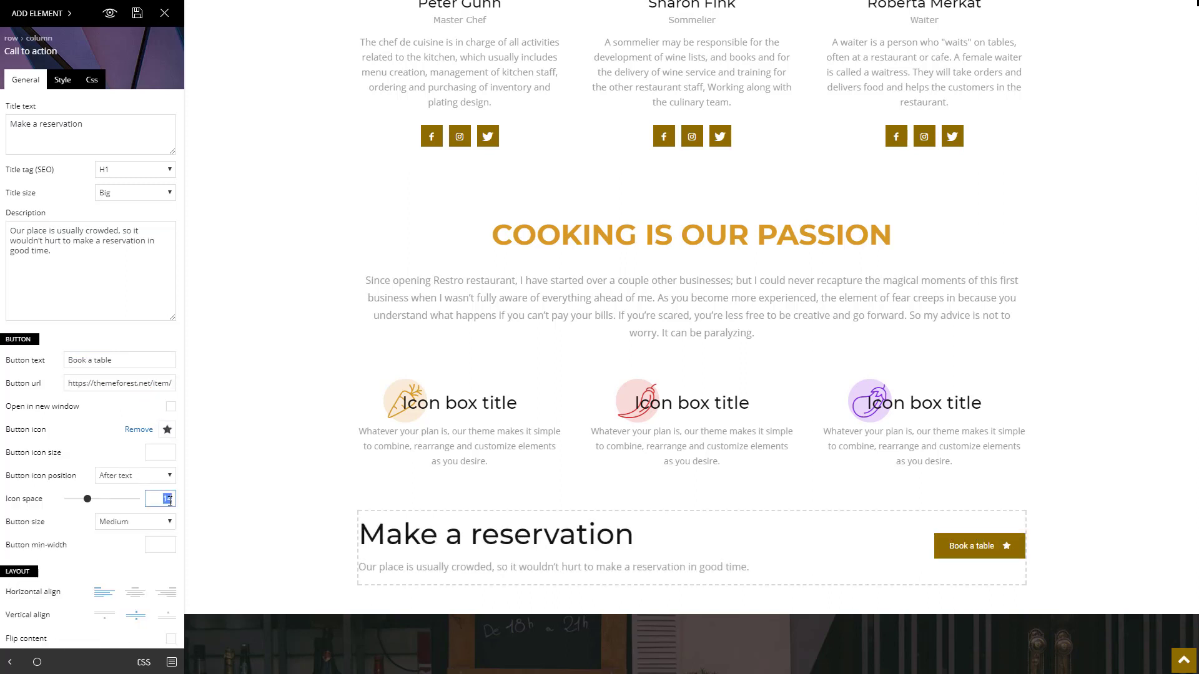
type("6")
left_click(135, 522)
left_click(150, 555)
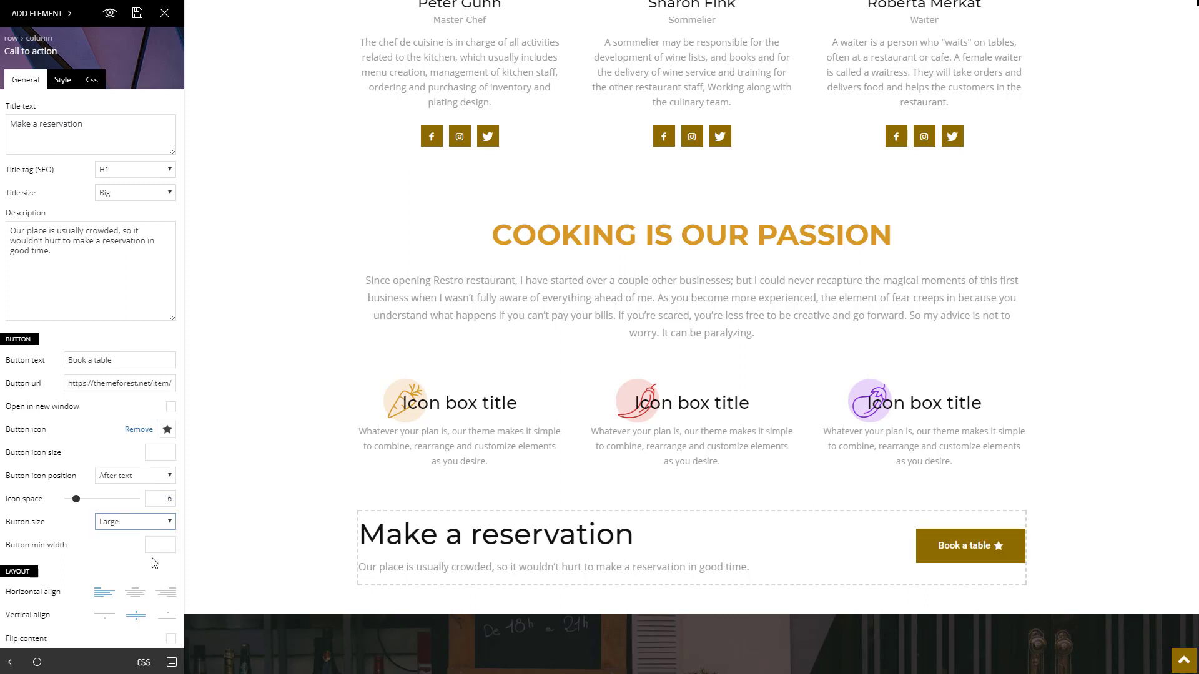
Centre the call-to-action title and description, keeping the button on the right.
left_click(138, 594)
scroll(150, 592, "down", 2)
left_click(170, 515)
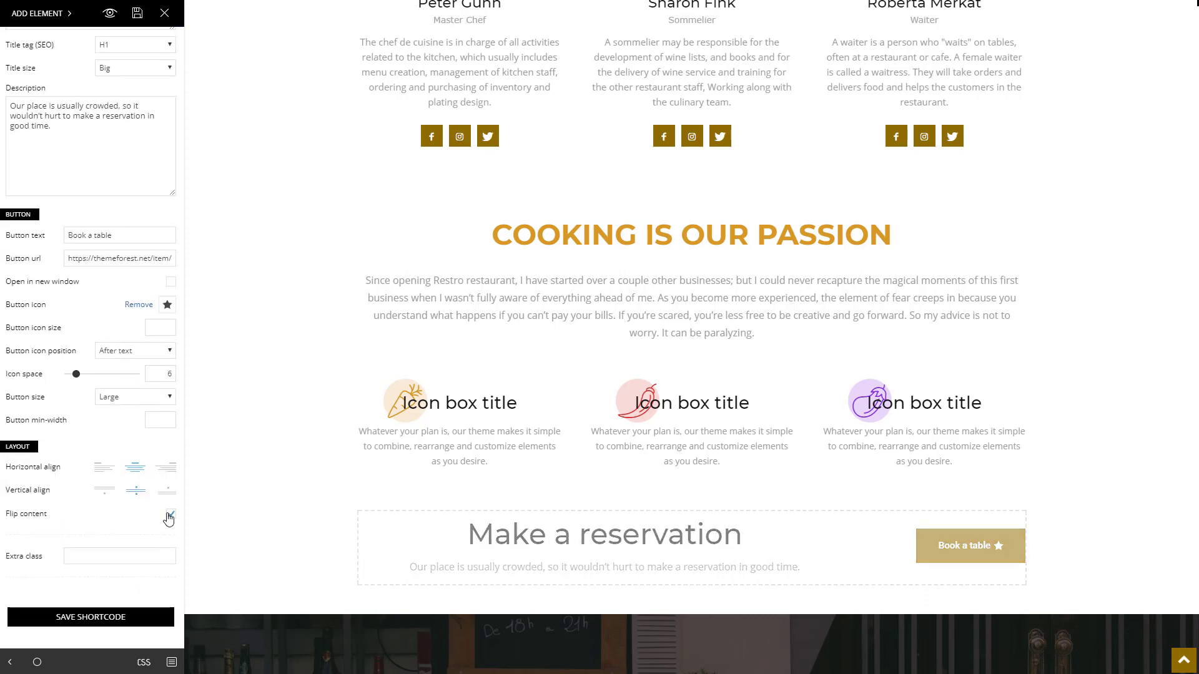
left_click(170, 515)
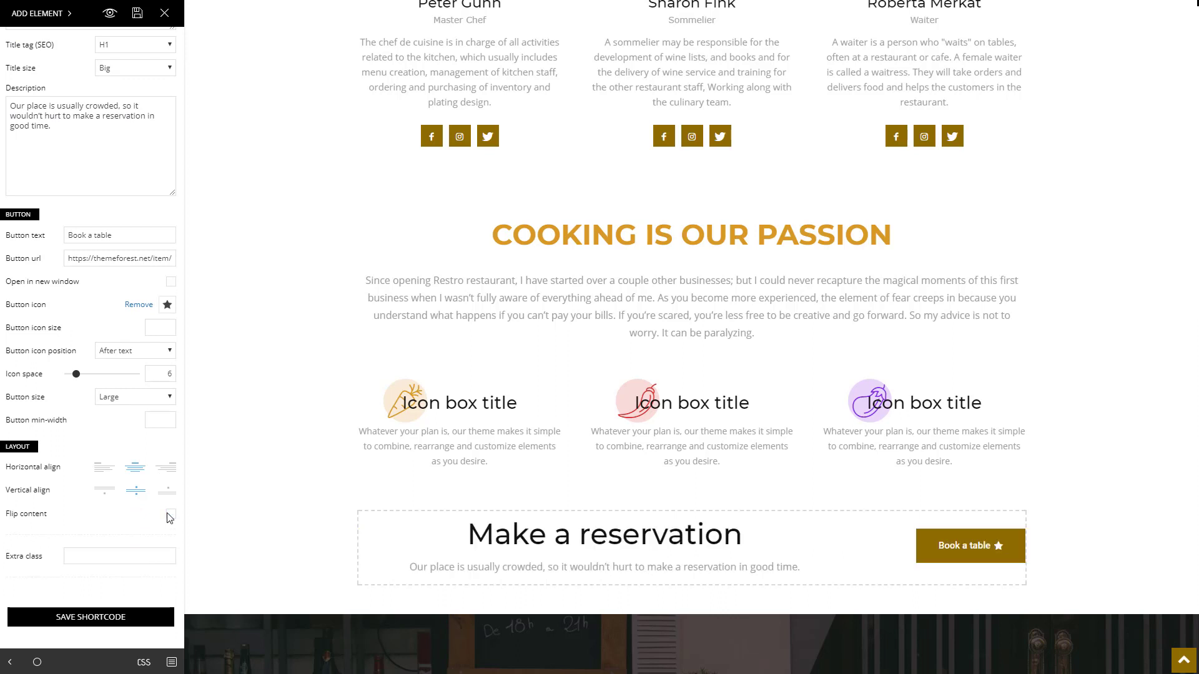
scroll(170, 517, "up", 2)
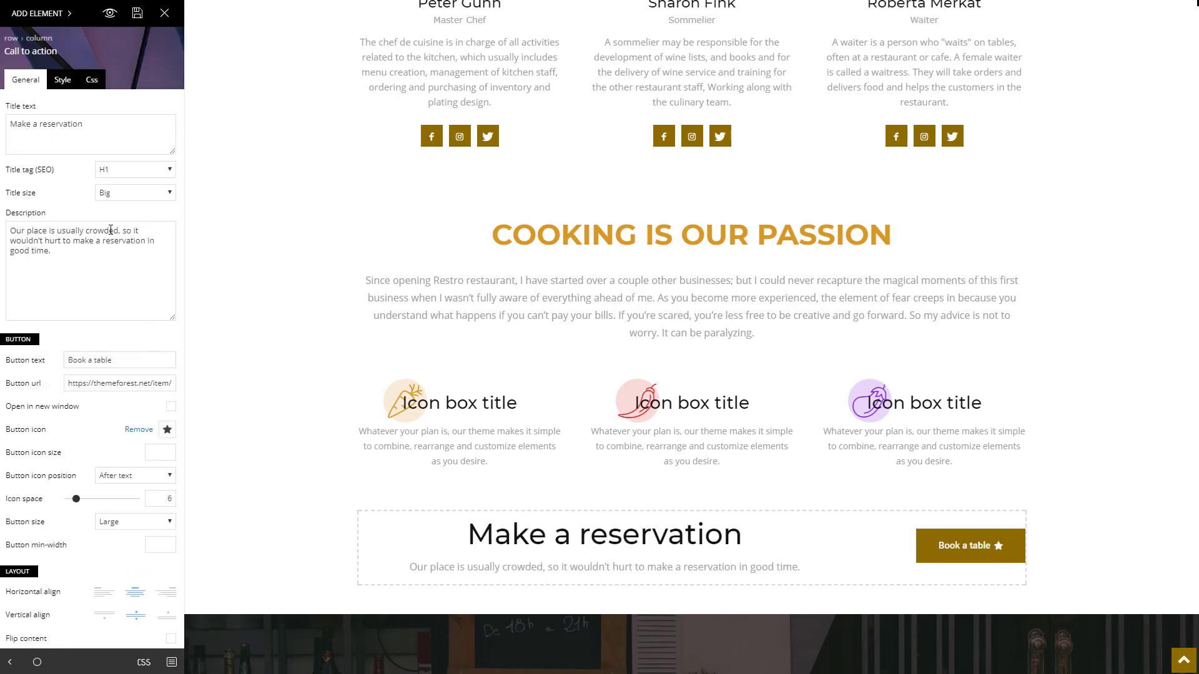
Set the box to Style 2 - With shadow using an orange shadow at 0.36 alpha.
left_click(62, 82)
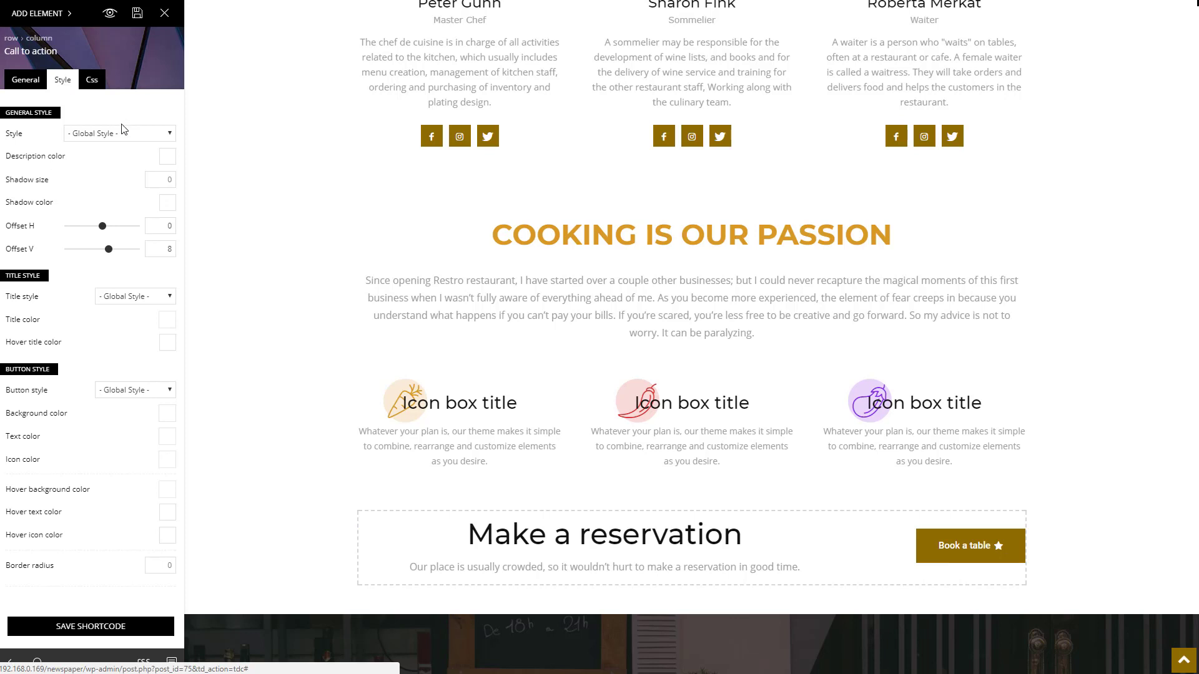
left_click(133, 135)
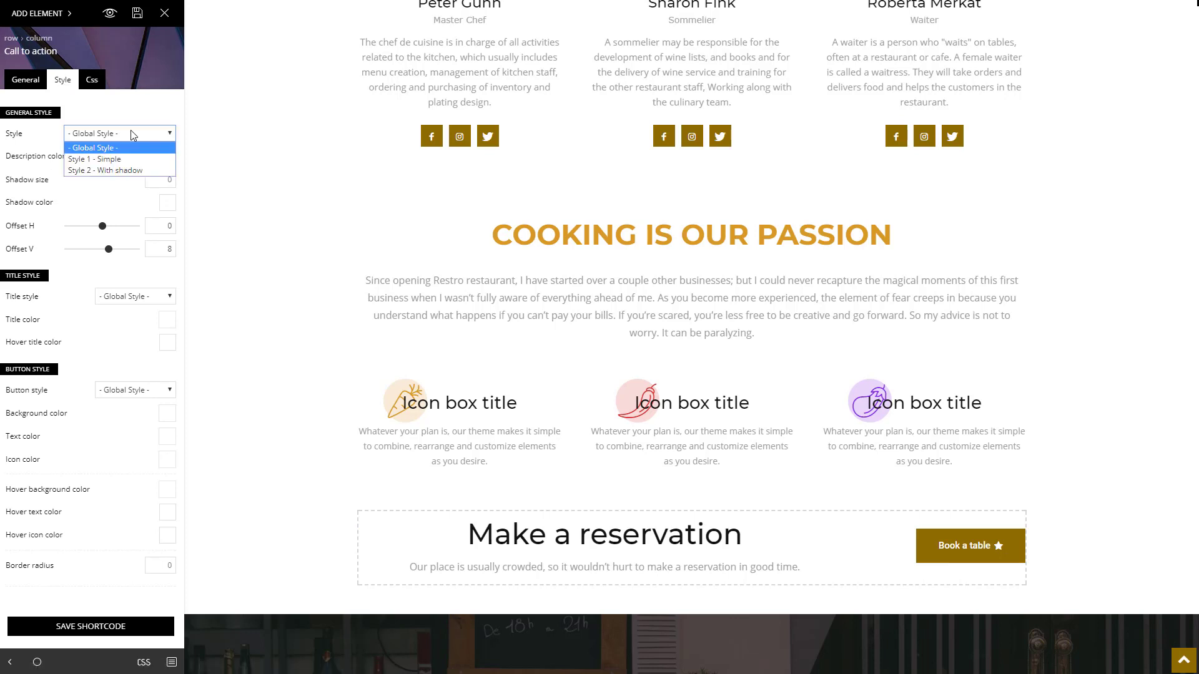
left_click(129, 170)
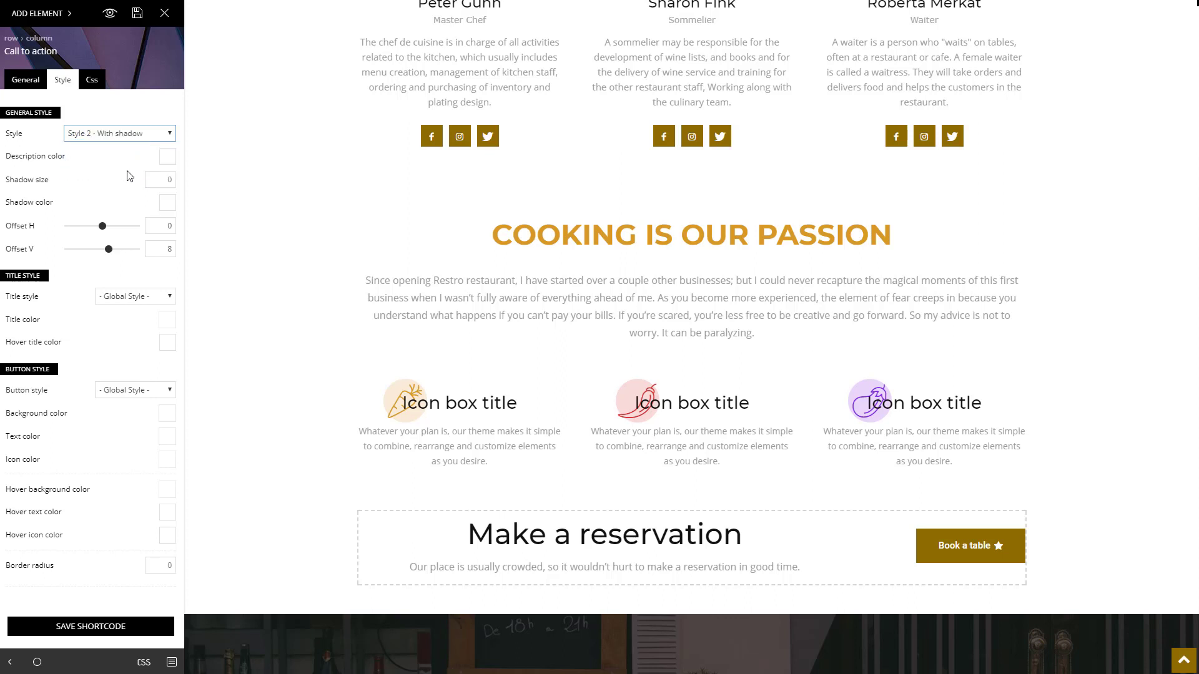
left_click(167, 203)
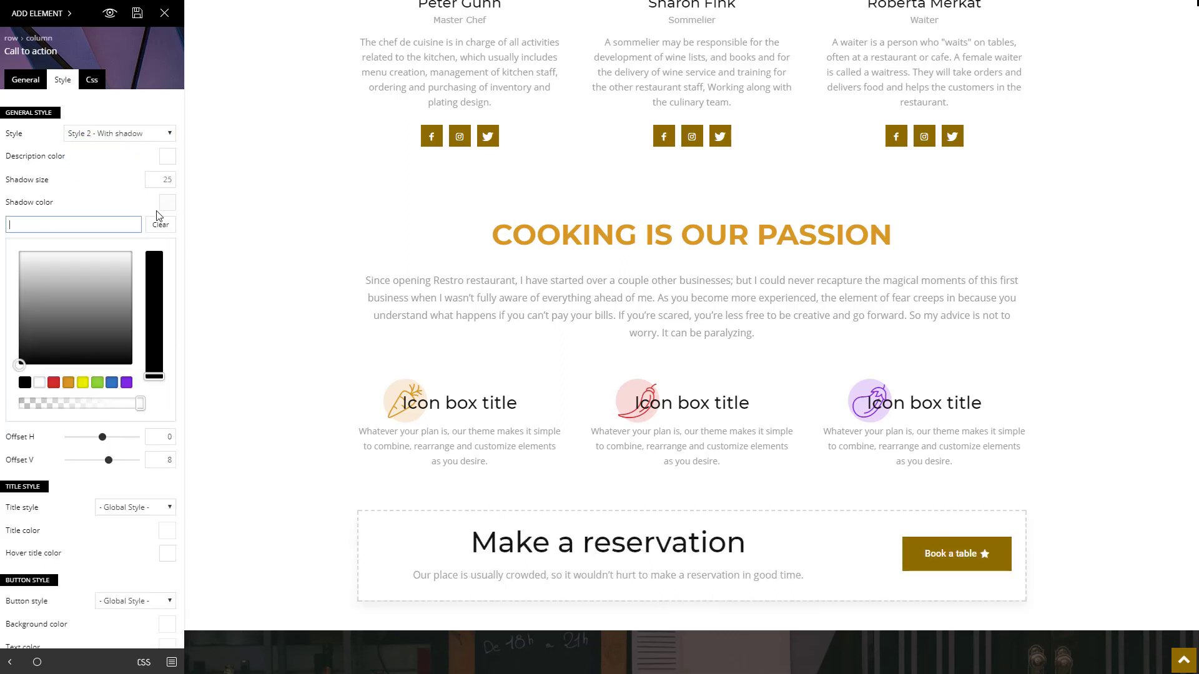
left_click(69, 383)
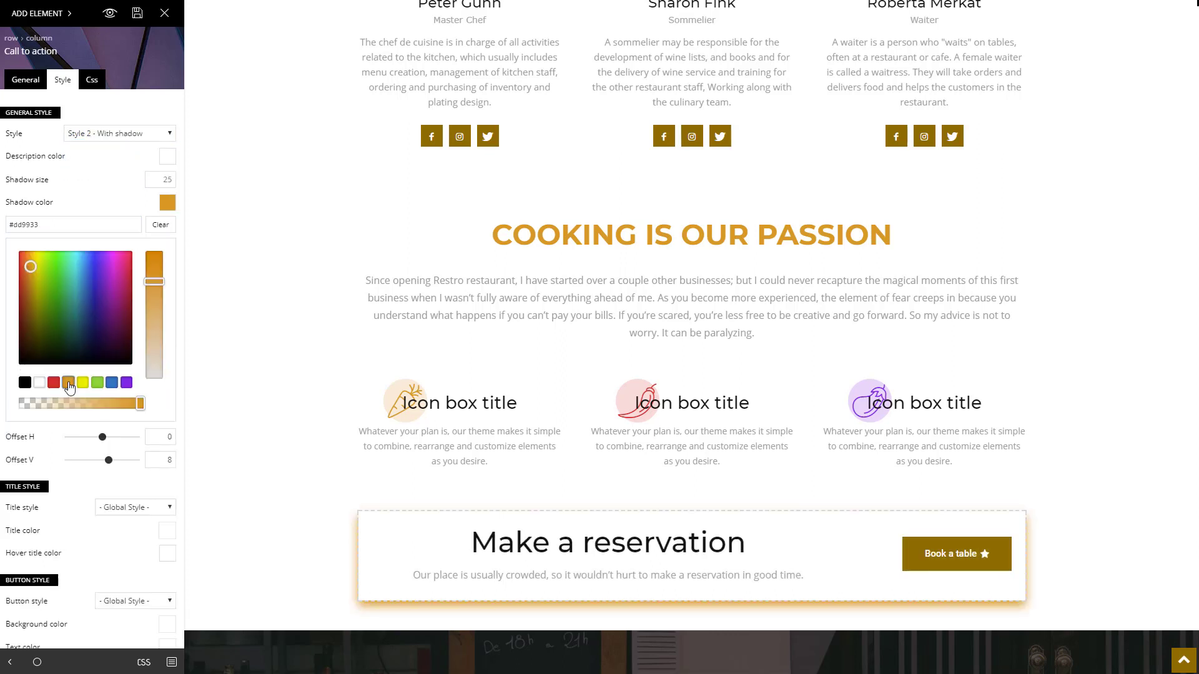
left_click(63, 400)
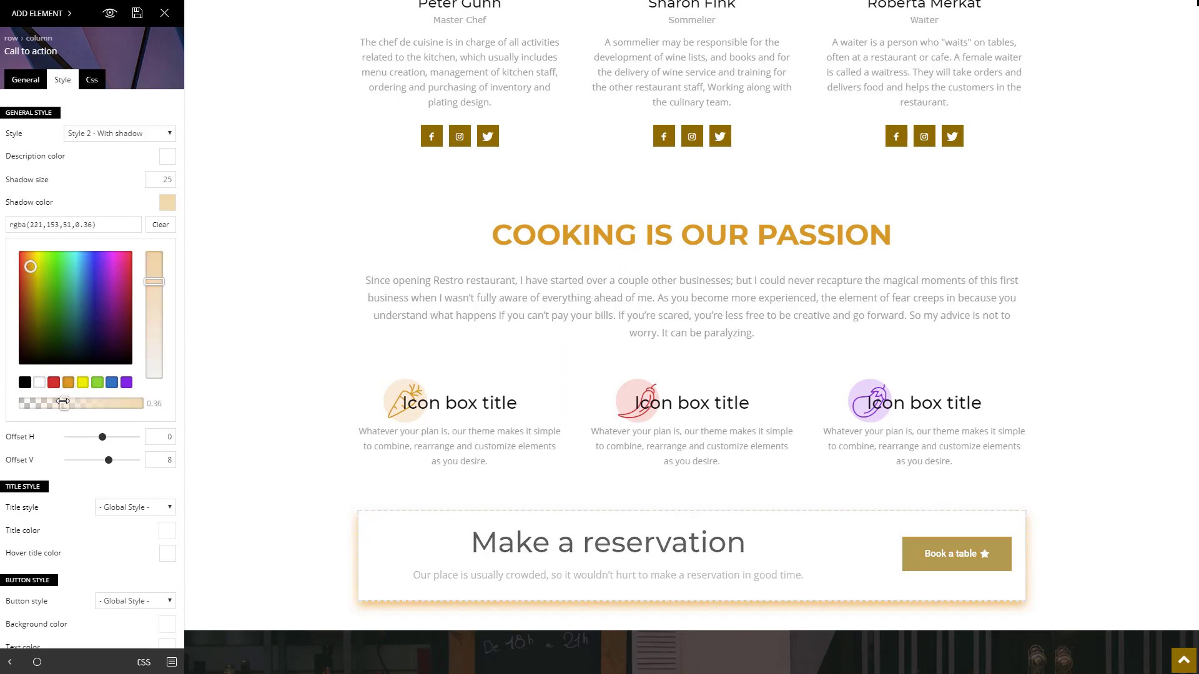
left_click(95, 199)
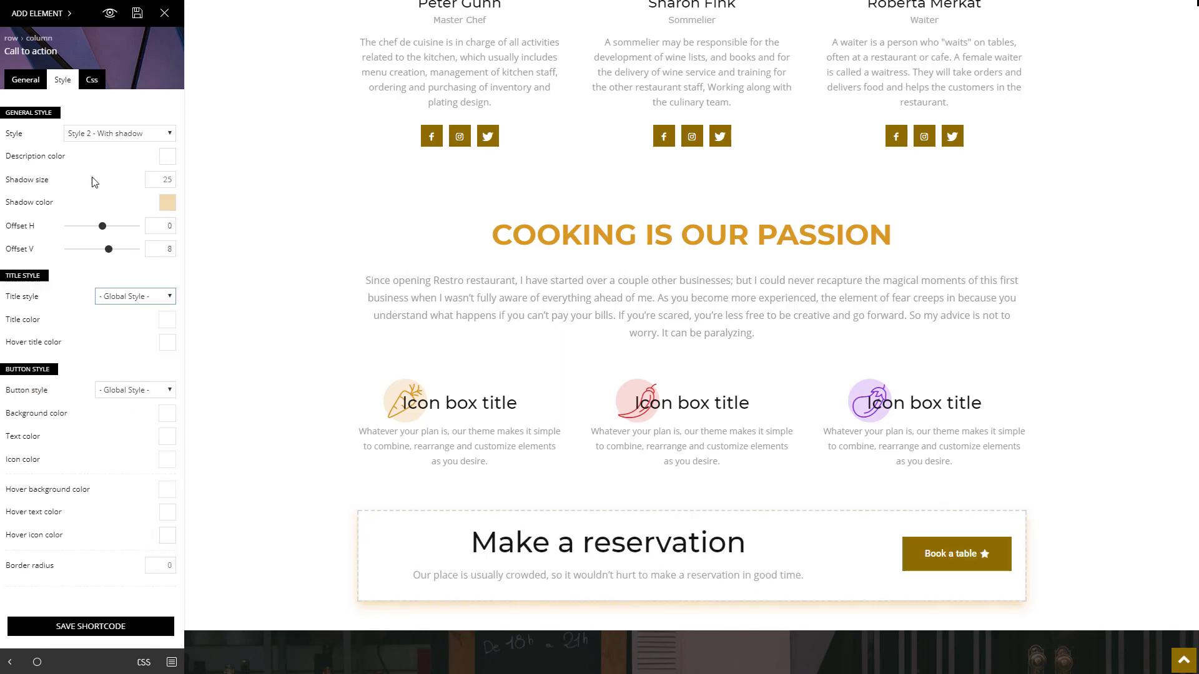
Make the Book a table button Style 1 - Solid with a gold background, then save.
left_click(152, 393)
left_click(147, 413)
left_click(168, 417)
left_click(68, 639)
left_click(106, 414)
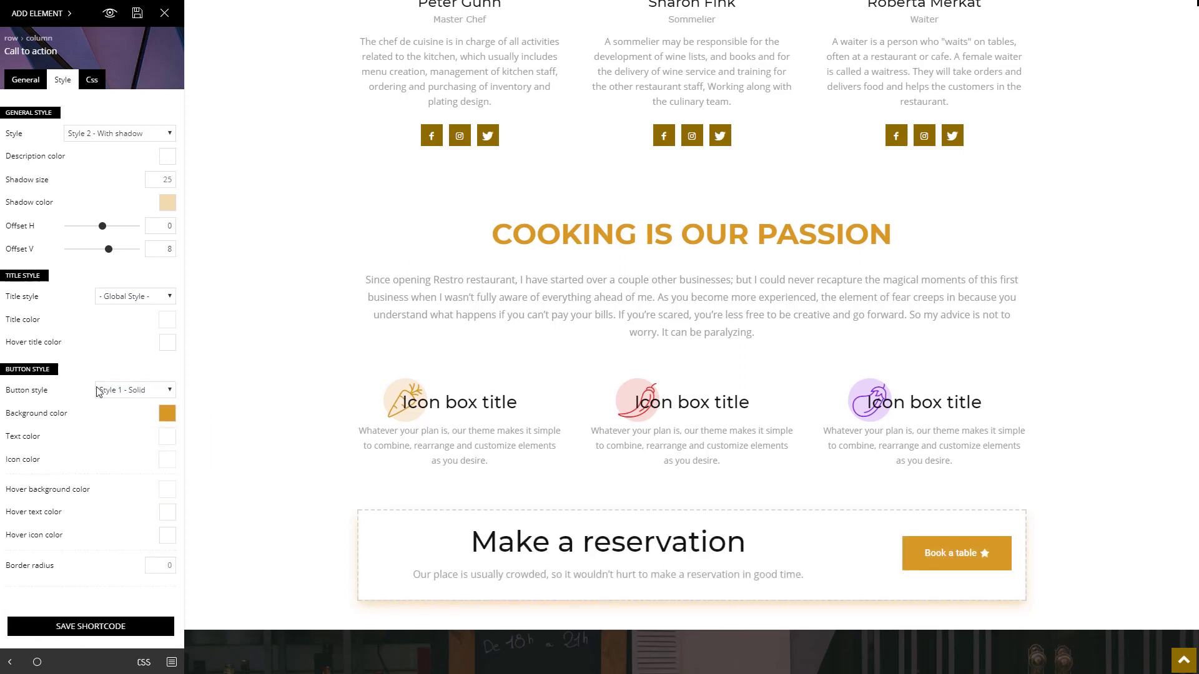
left_click(137, 13)
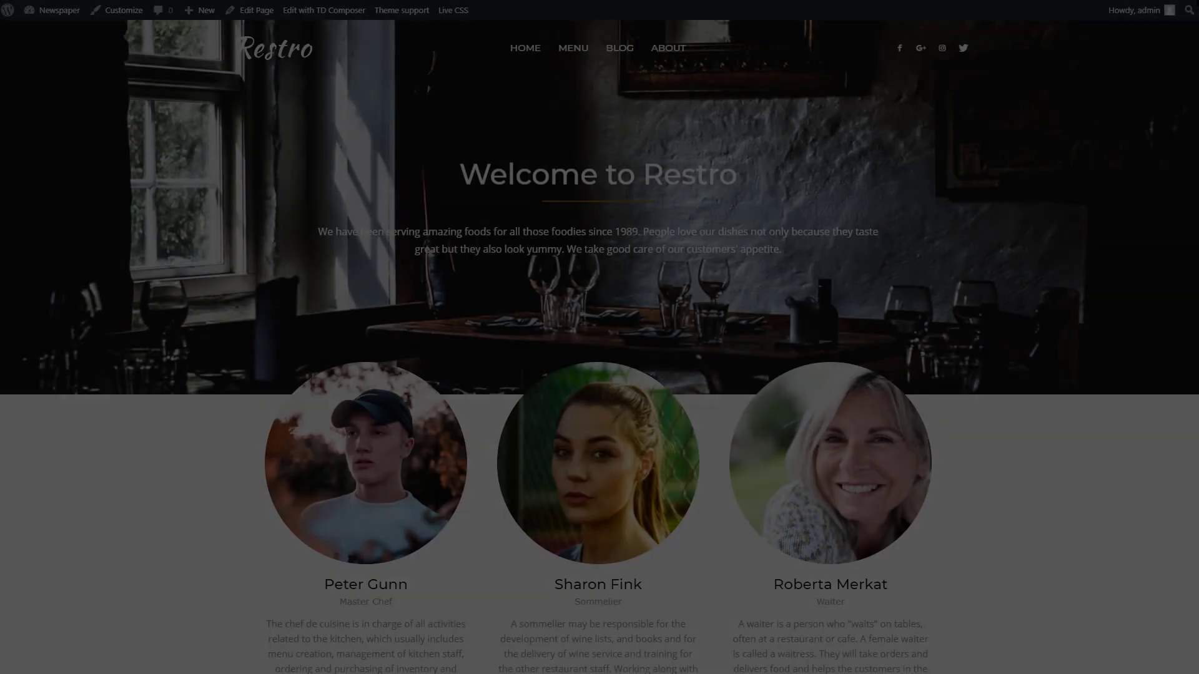
Scroll the live Restro page down to the shadowed reservation panel and back to the top.
scroll(600, 347, "down", 12)
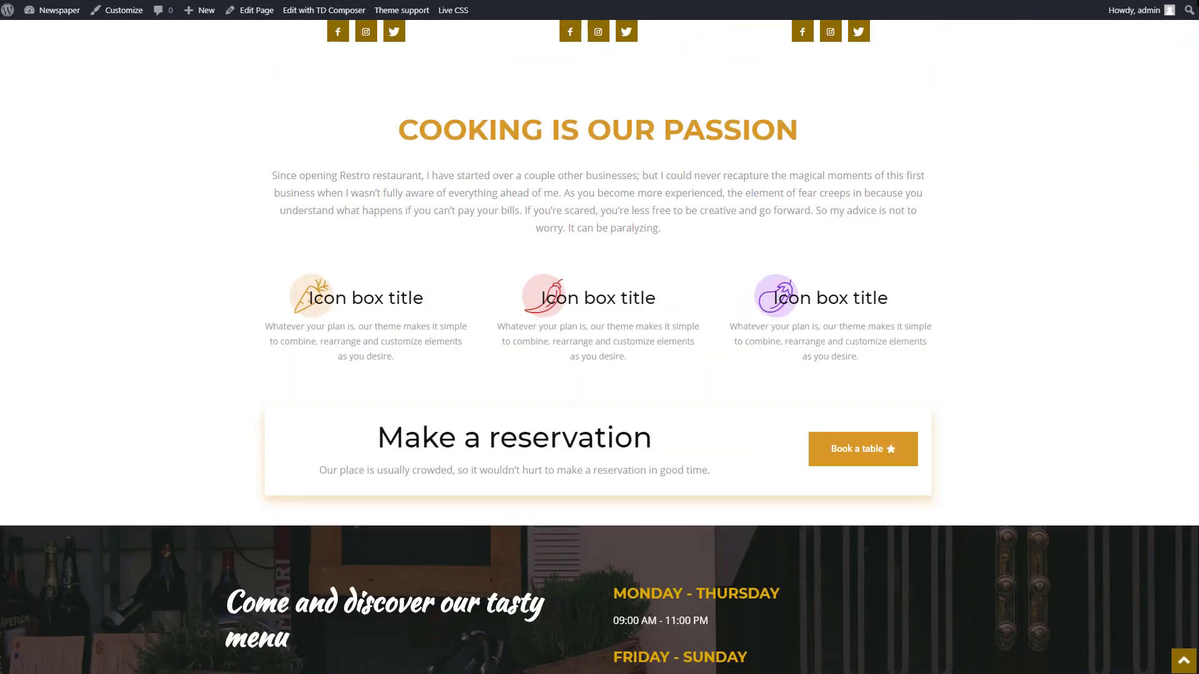
scroll(600, 347, "up", 12)
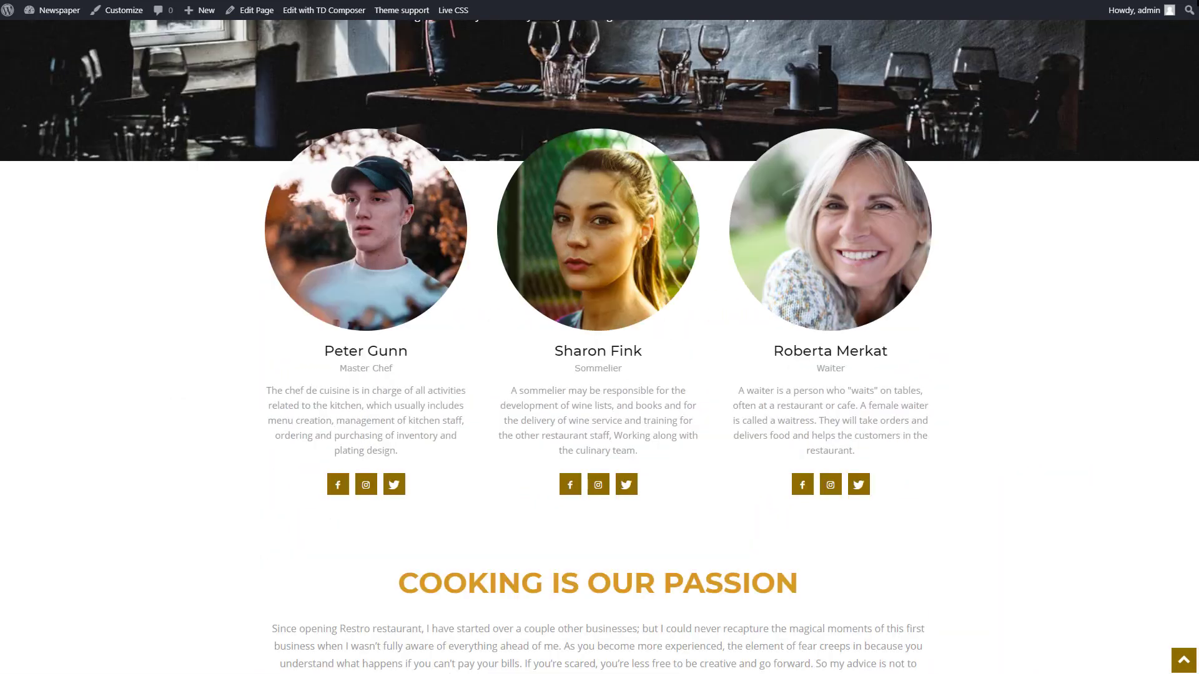